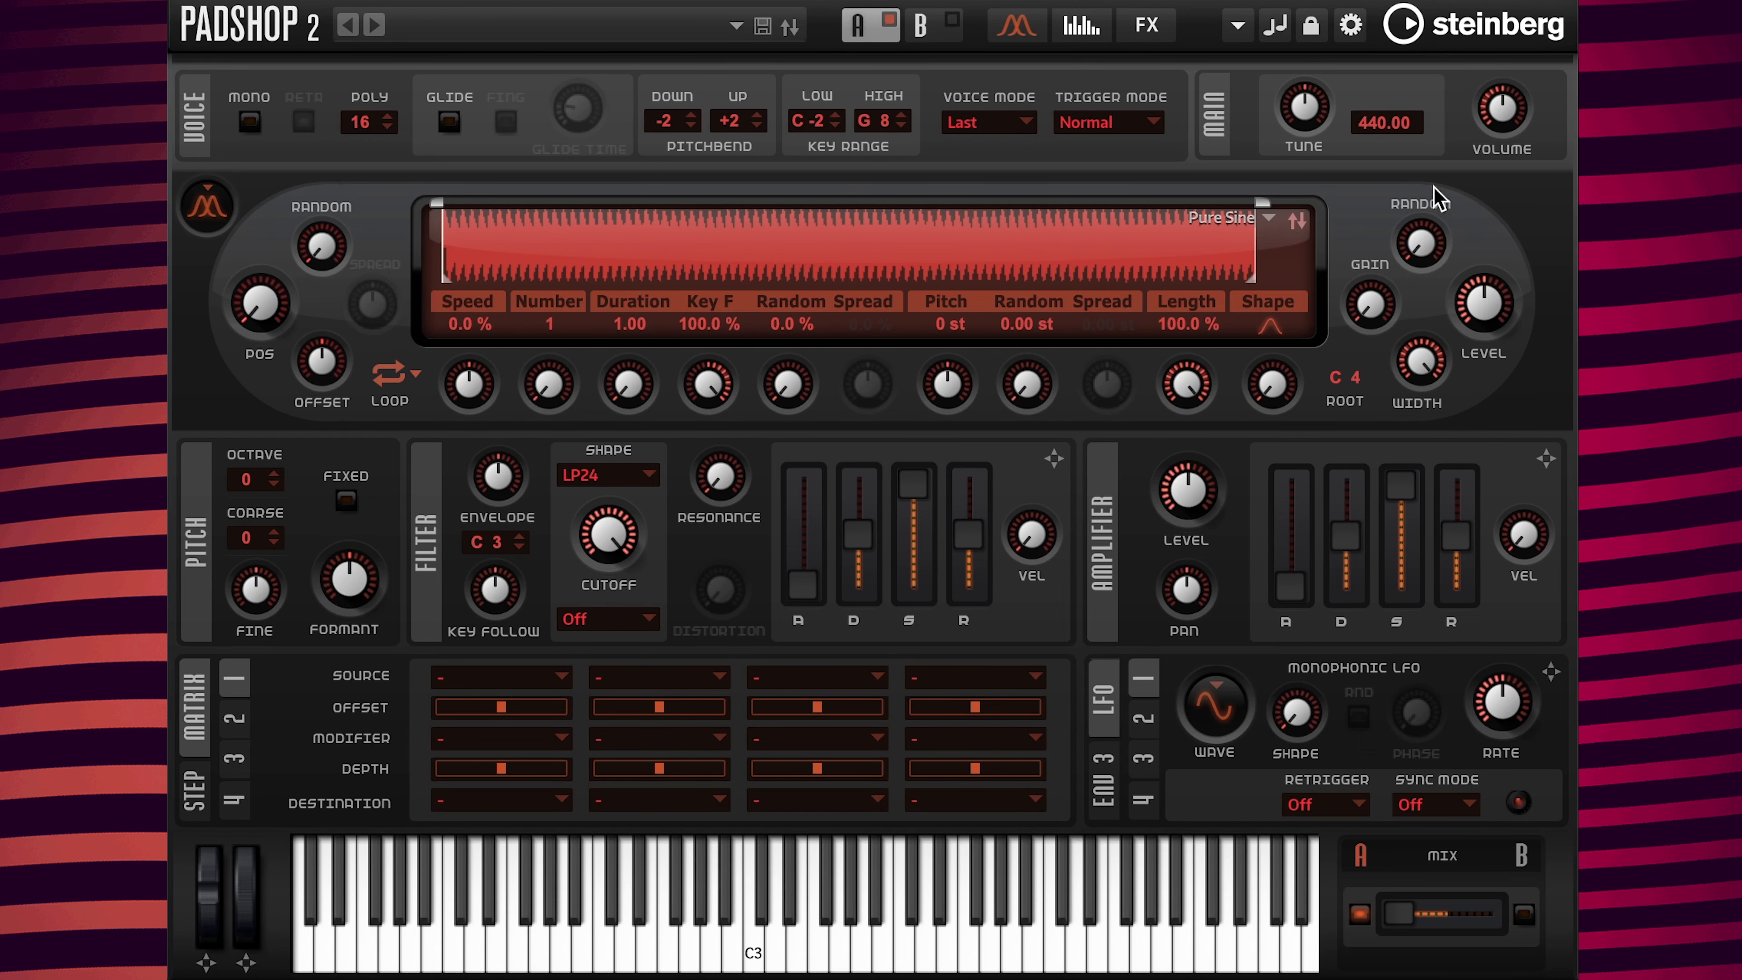
Load the Big Ocean Waves sample from the Padshop 04 Nature Fx category into layer A
{"action": "left_click", "coordinate": [1269, 218]}
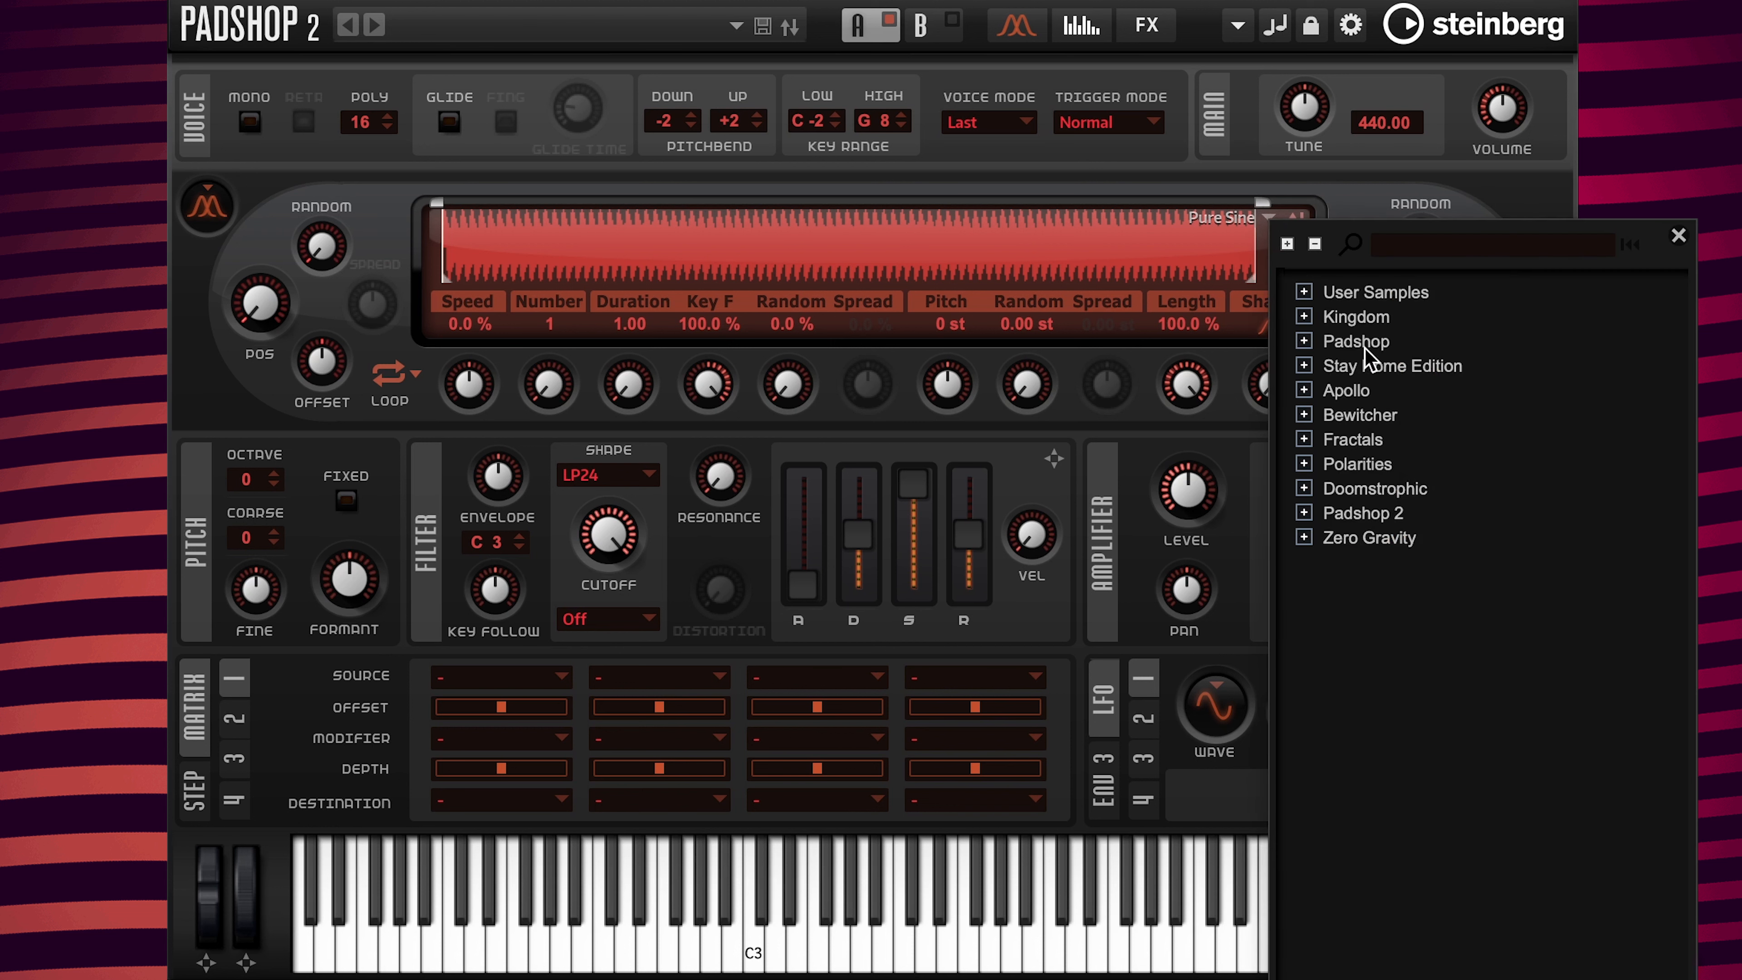
{"action": "left_click", "coordinate": [1304, 342]}
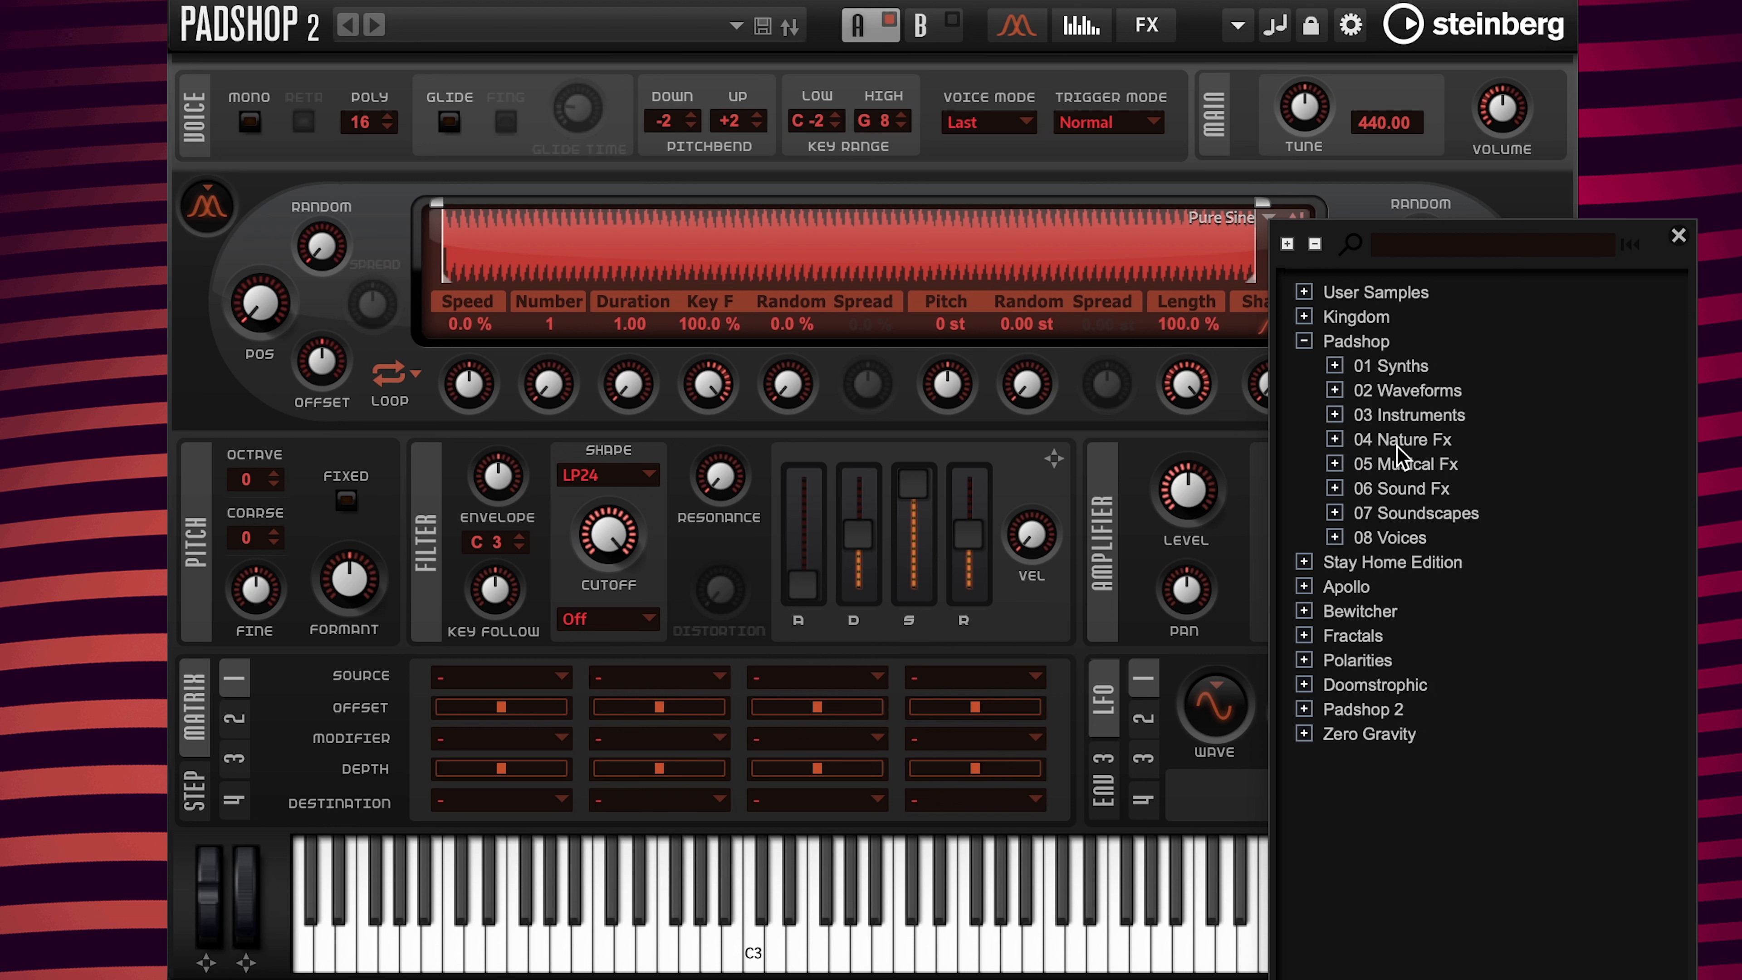
{"action": "left_click", "coordinate": [1334, 439]}
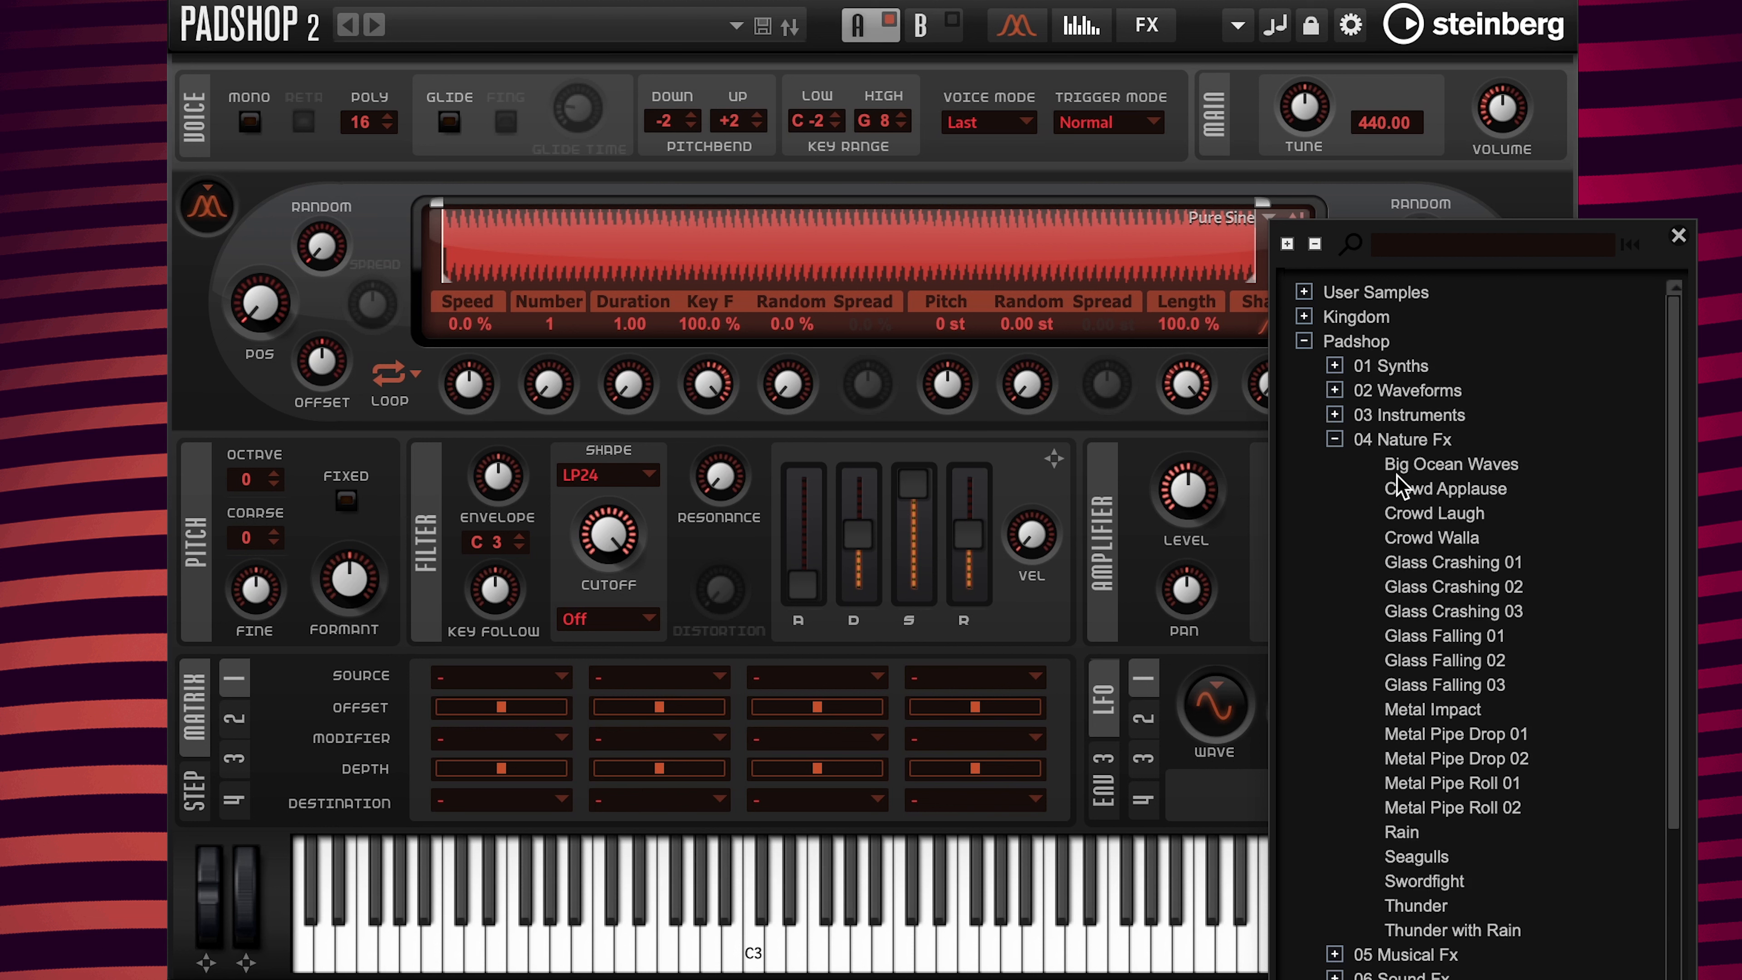
{"action": "left_click", "coordinate": [1471, 465]}
{"action": "left_click", "coordinate": [1468, 466]}
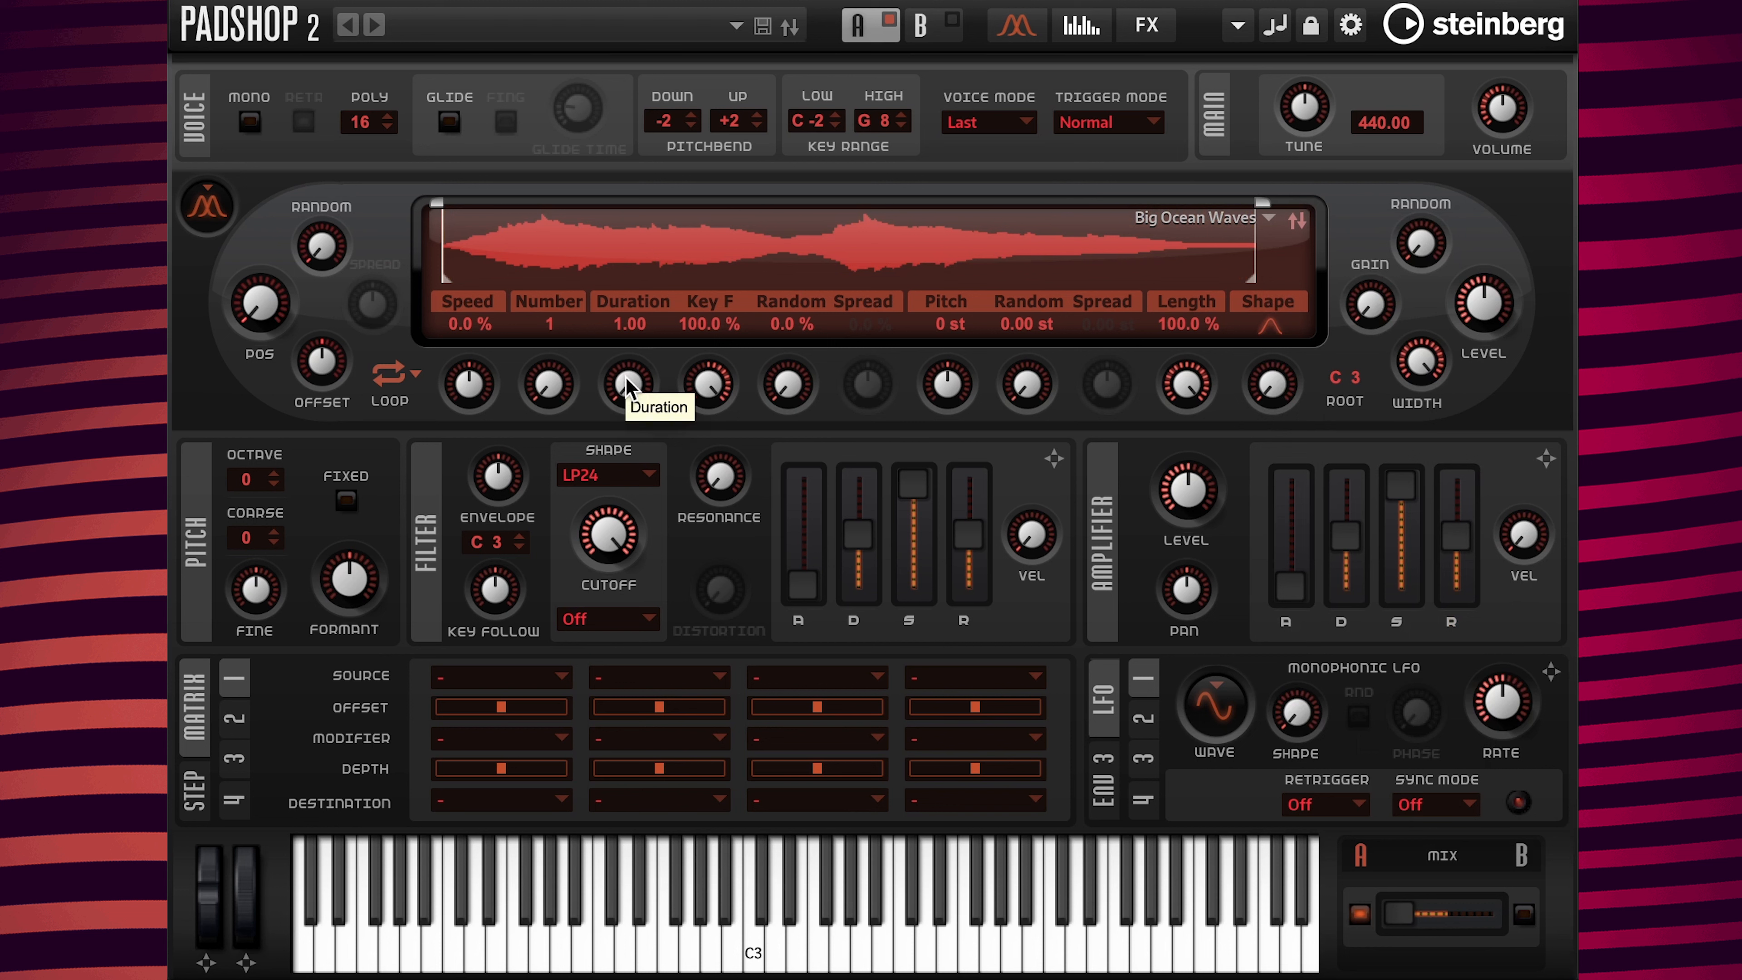
Set layer A's grain duration to 1000 and its number of grains to 2
{"action": "double_click", "coordinate": [625, 325]}
{"action": "type", "text": "1000"}
{"action": "key", "text": "Return"}
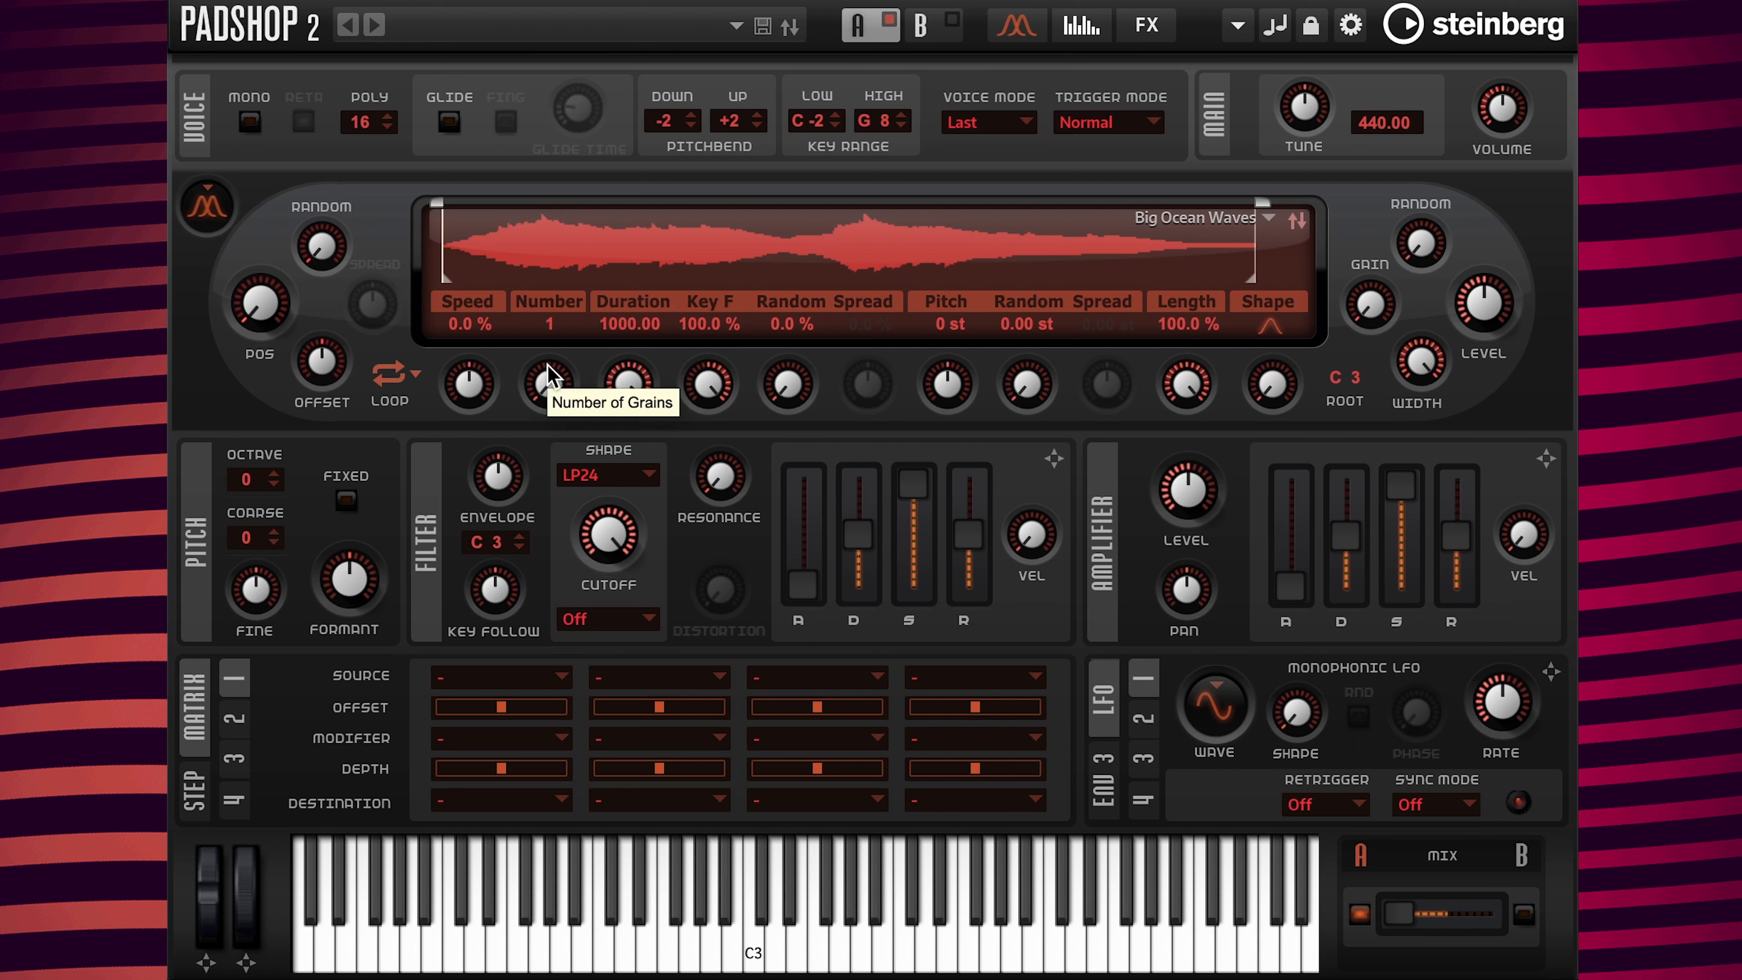
{"action": "double_click", "coordinate": [548, 324]}
{"action": "type", "text": "2"}
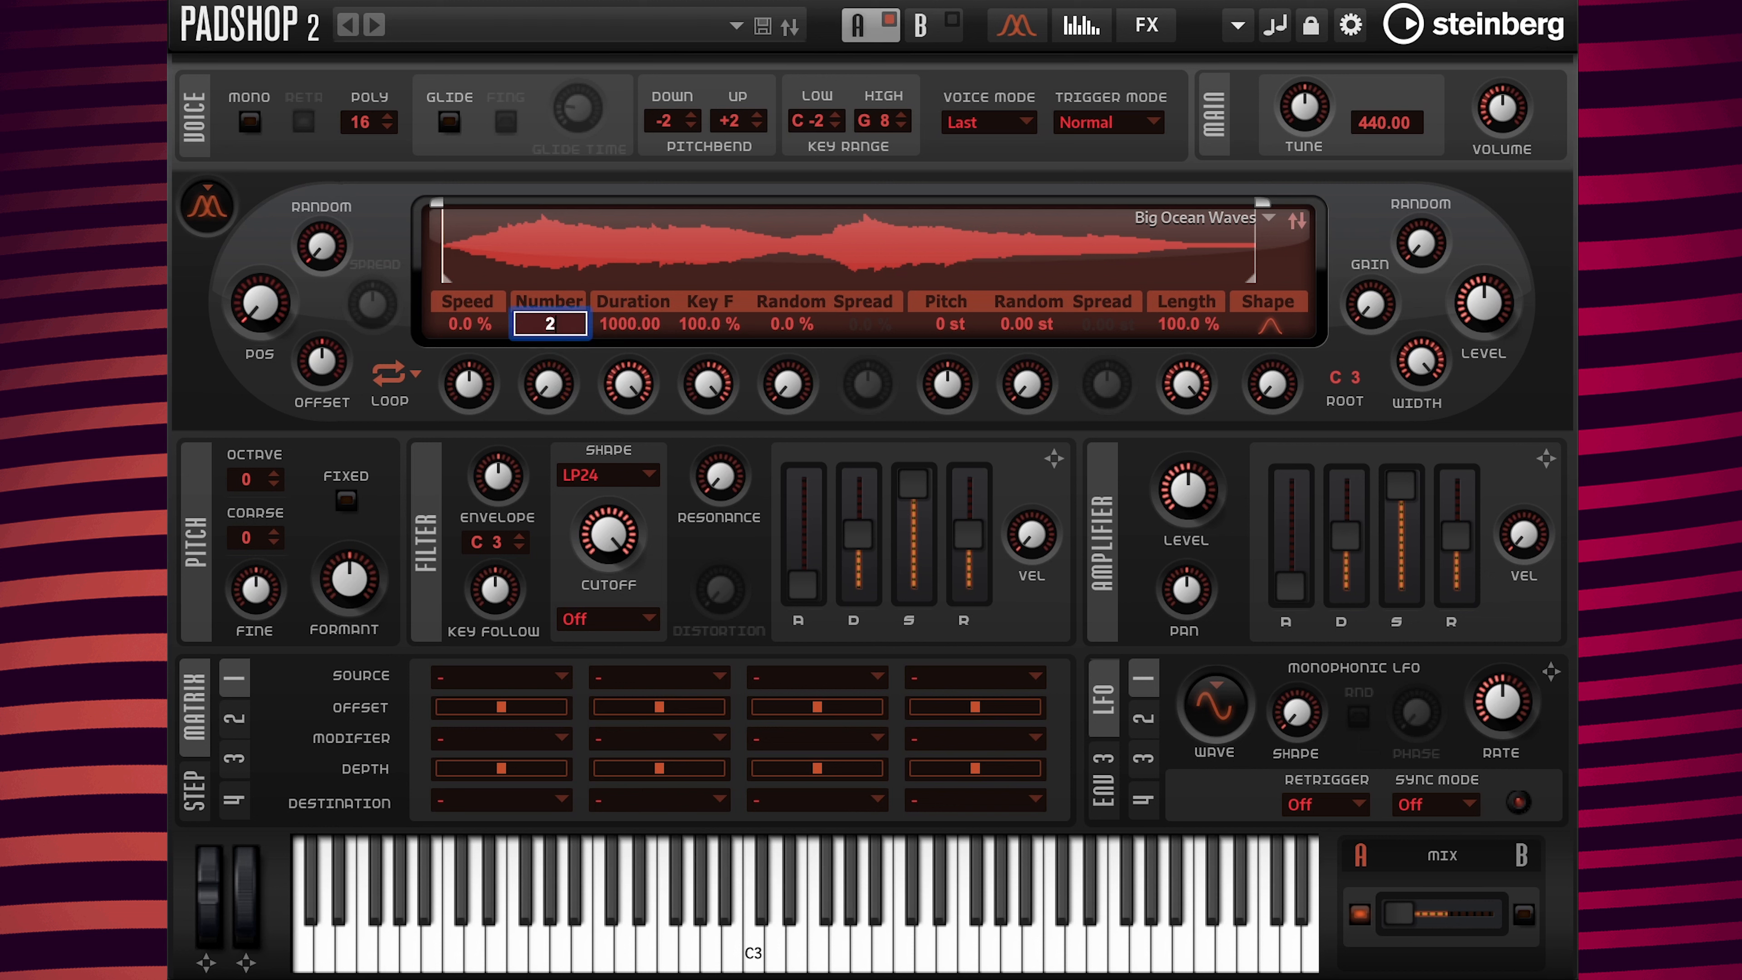
{"action": "key", "text": "Return"}
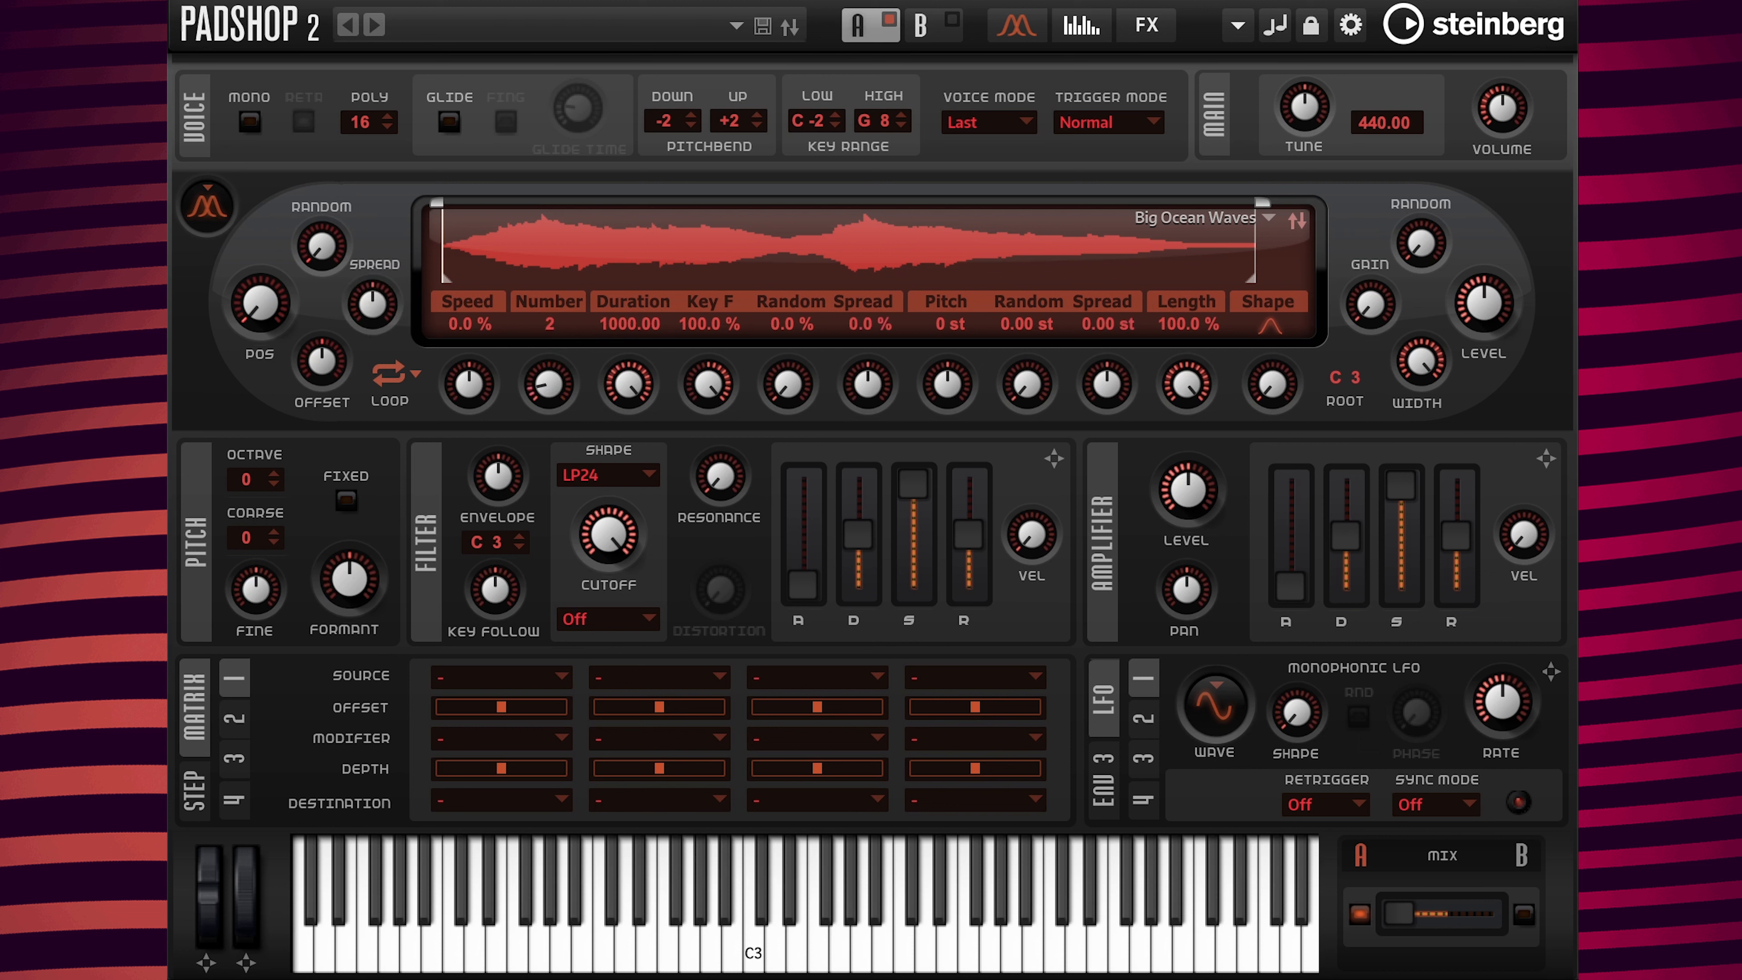
Set layer A's grain playback speed to 100 %
{"action": "double_click", "coordinate": [469, 326]}
{"action": "type", "text": "100"}
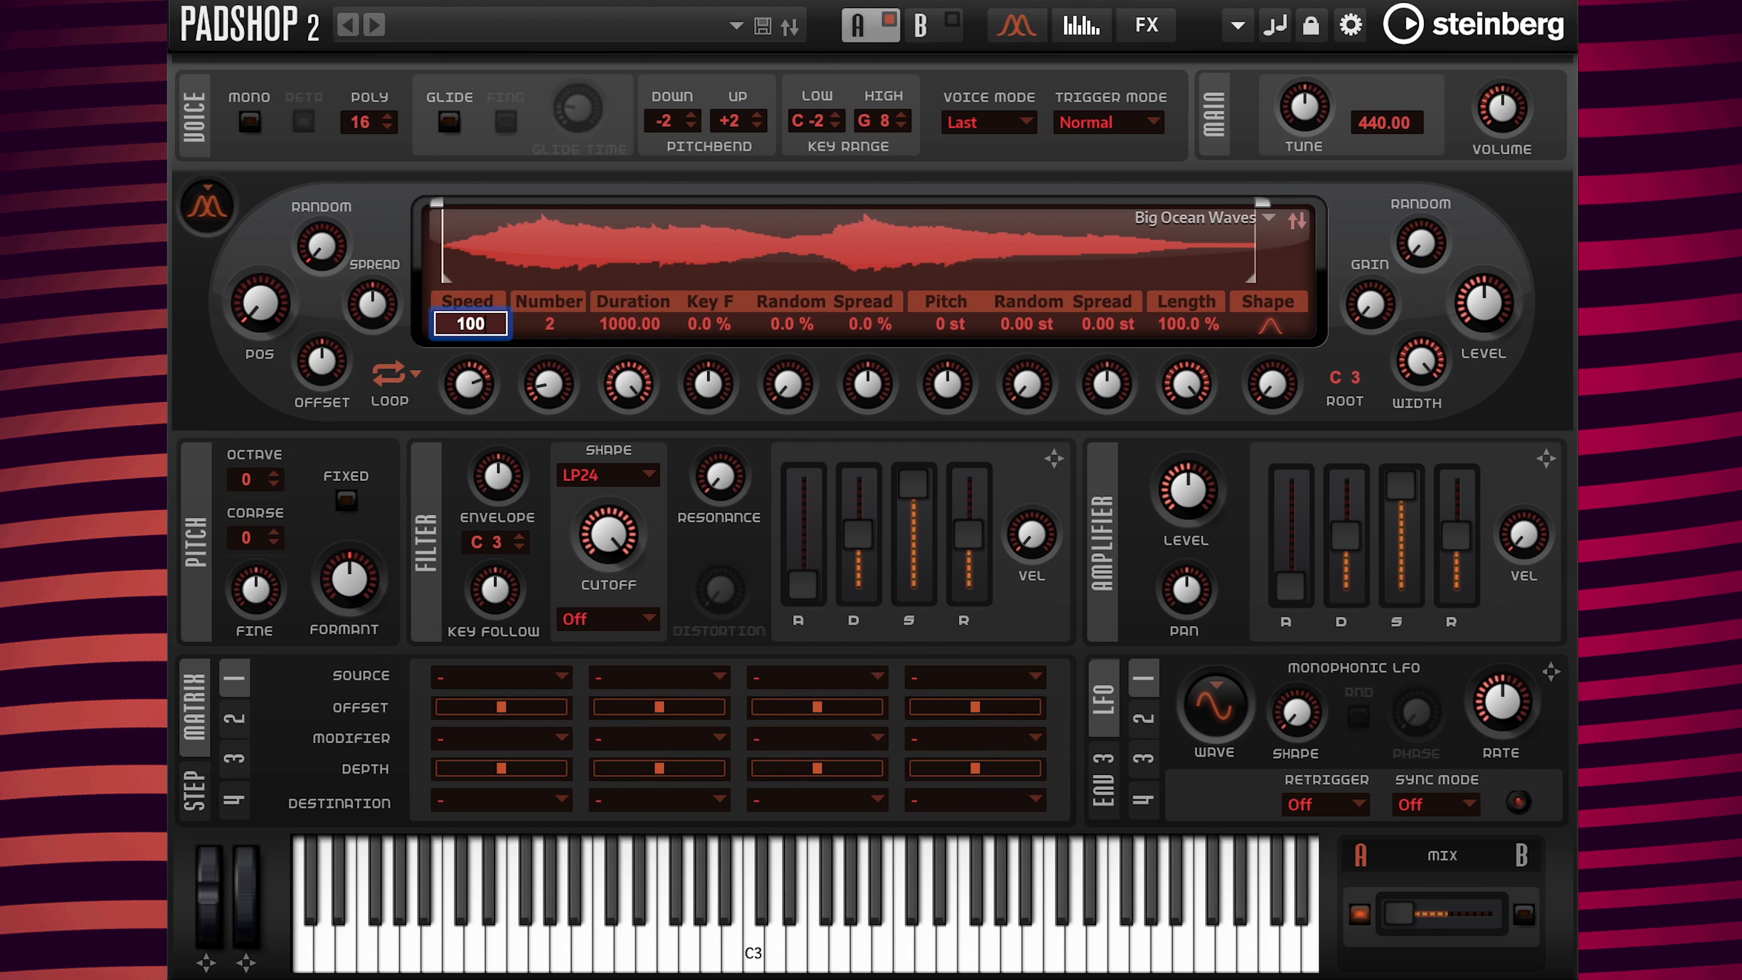
{"action": "key", "text": "Return"}
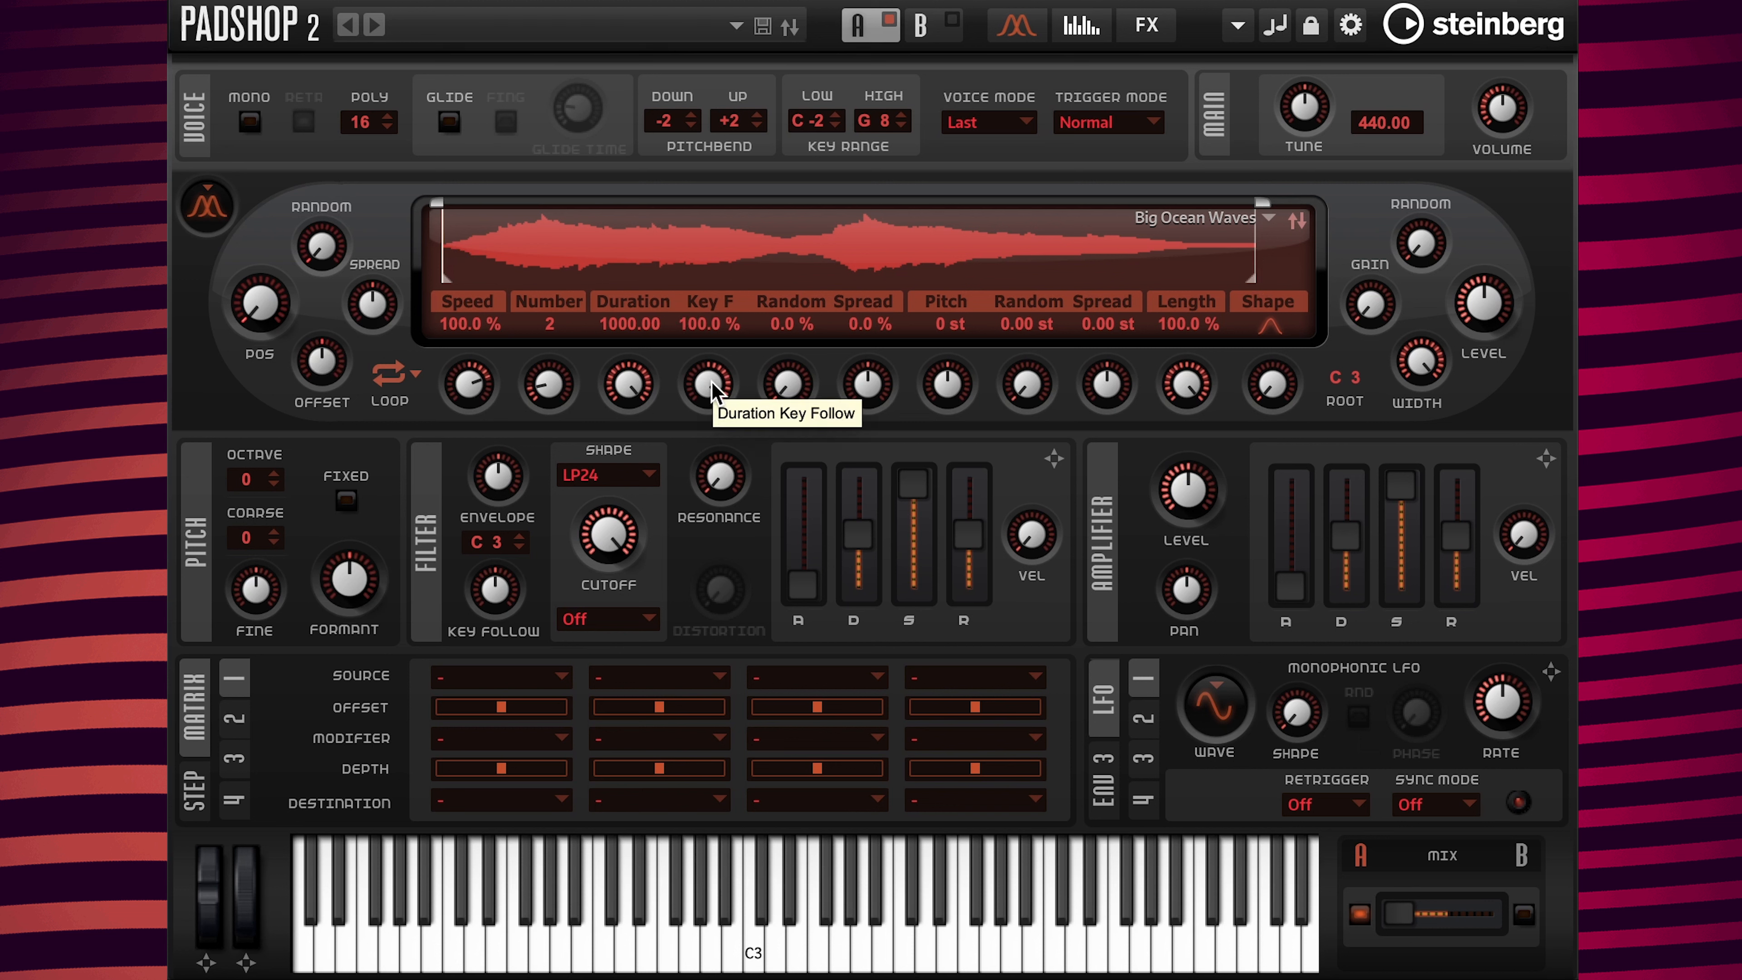
Set layer A's duration key follow to 0 % and turn on fixed pitch
{"action": "double_click", "coordinate": [706, 324]}
{"action": "type", "text": "0"}
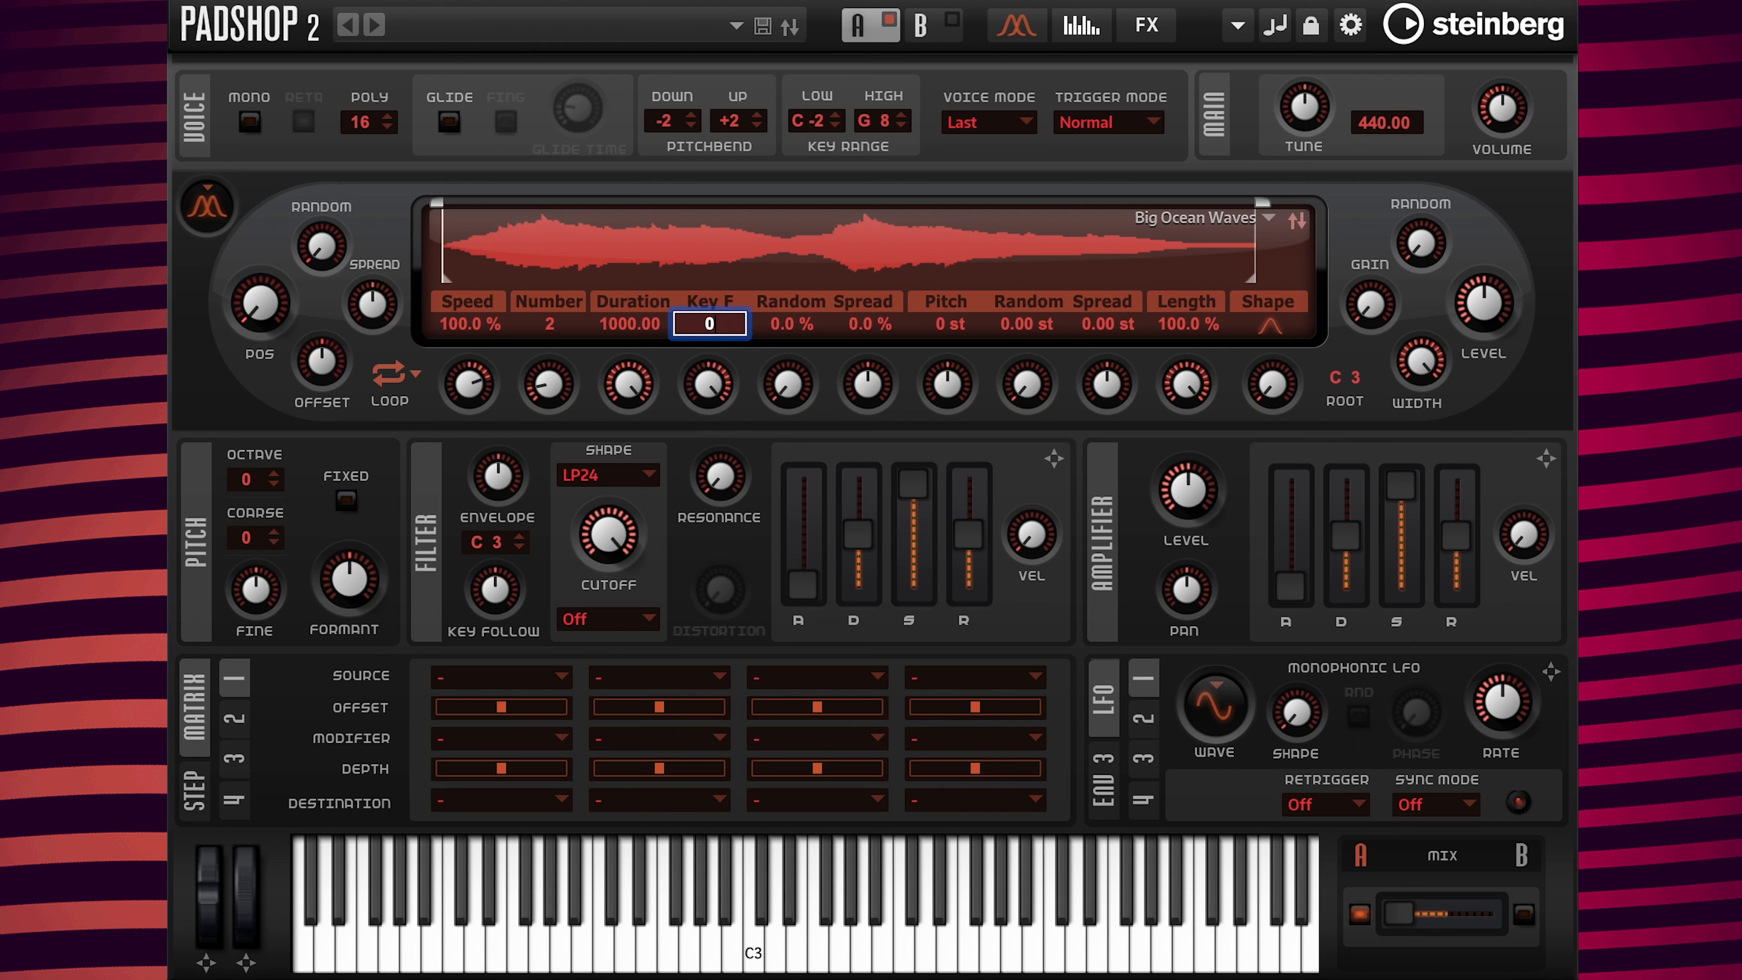
{"action": "key", "text": "Return"}
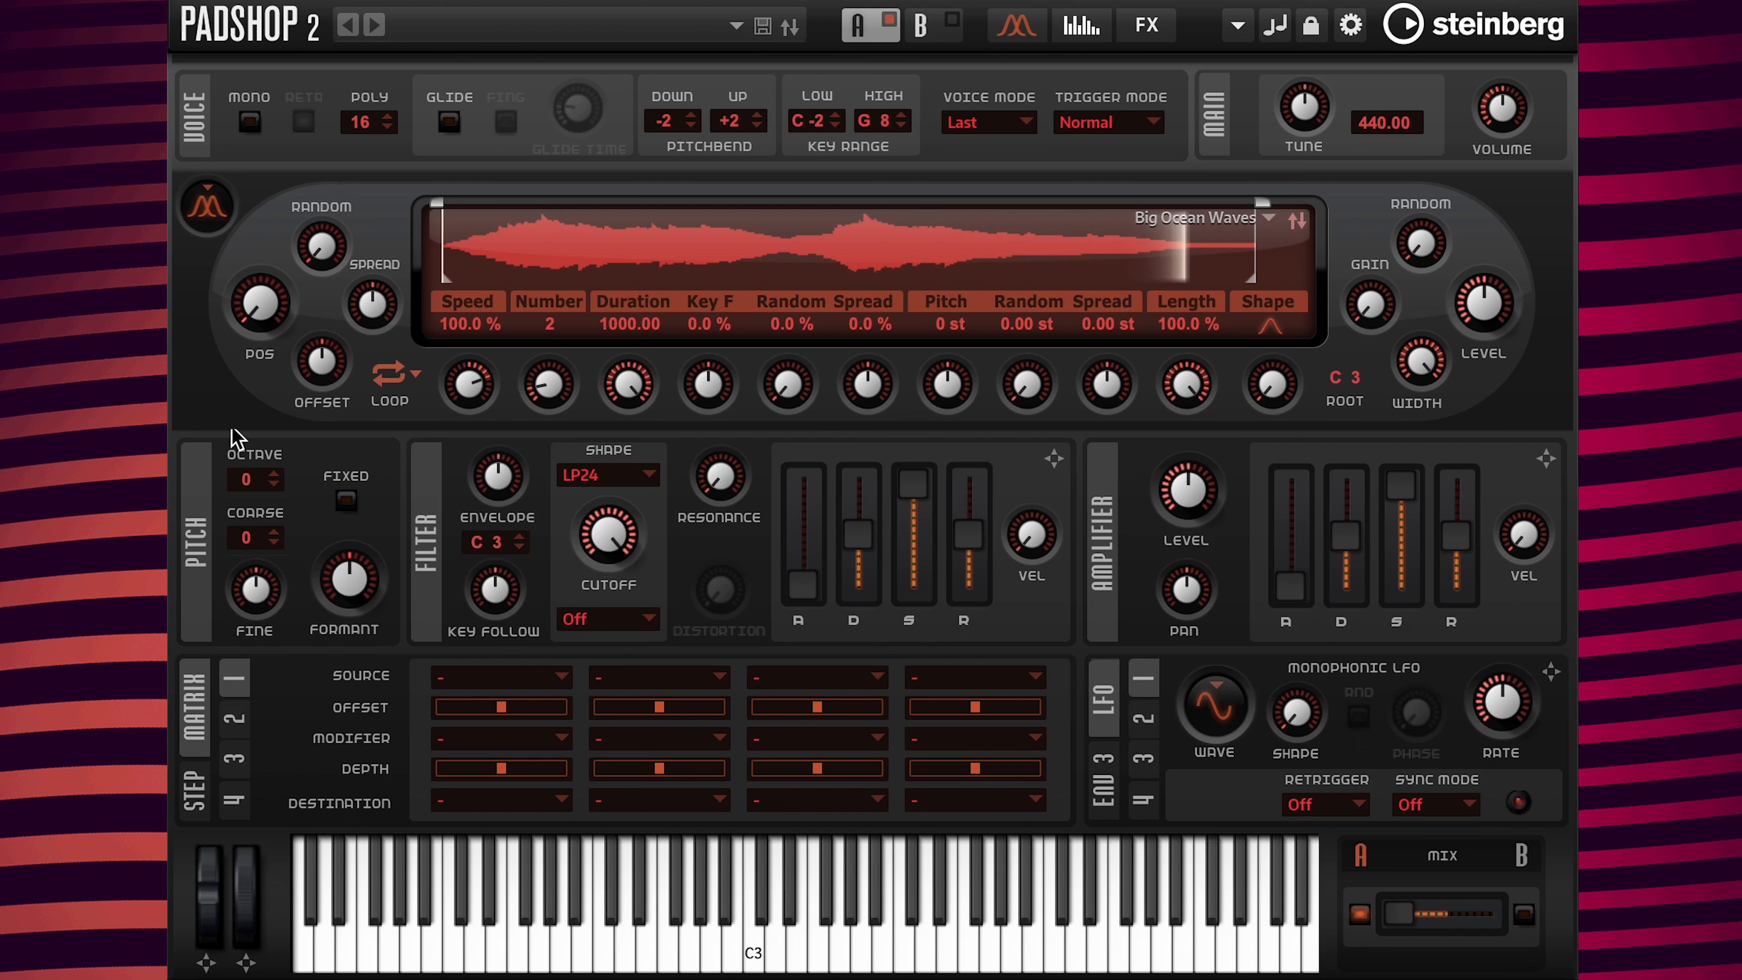
{"action": "left_click", "coordinate": [346, 503]}
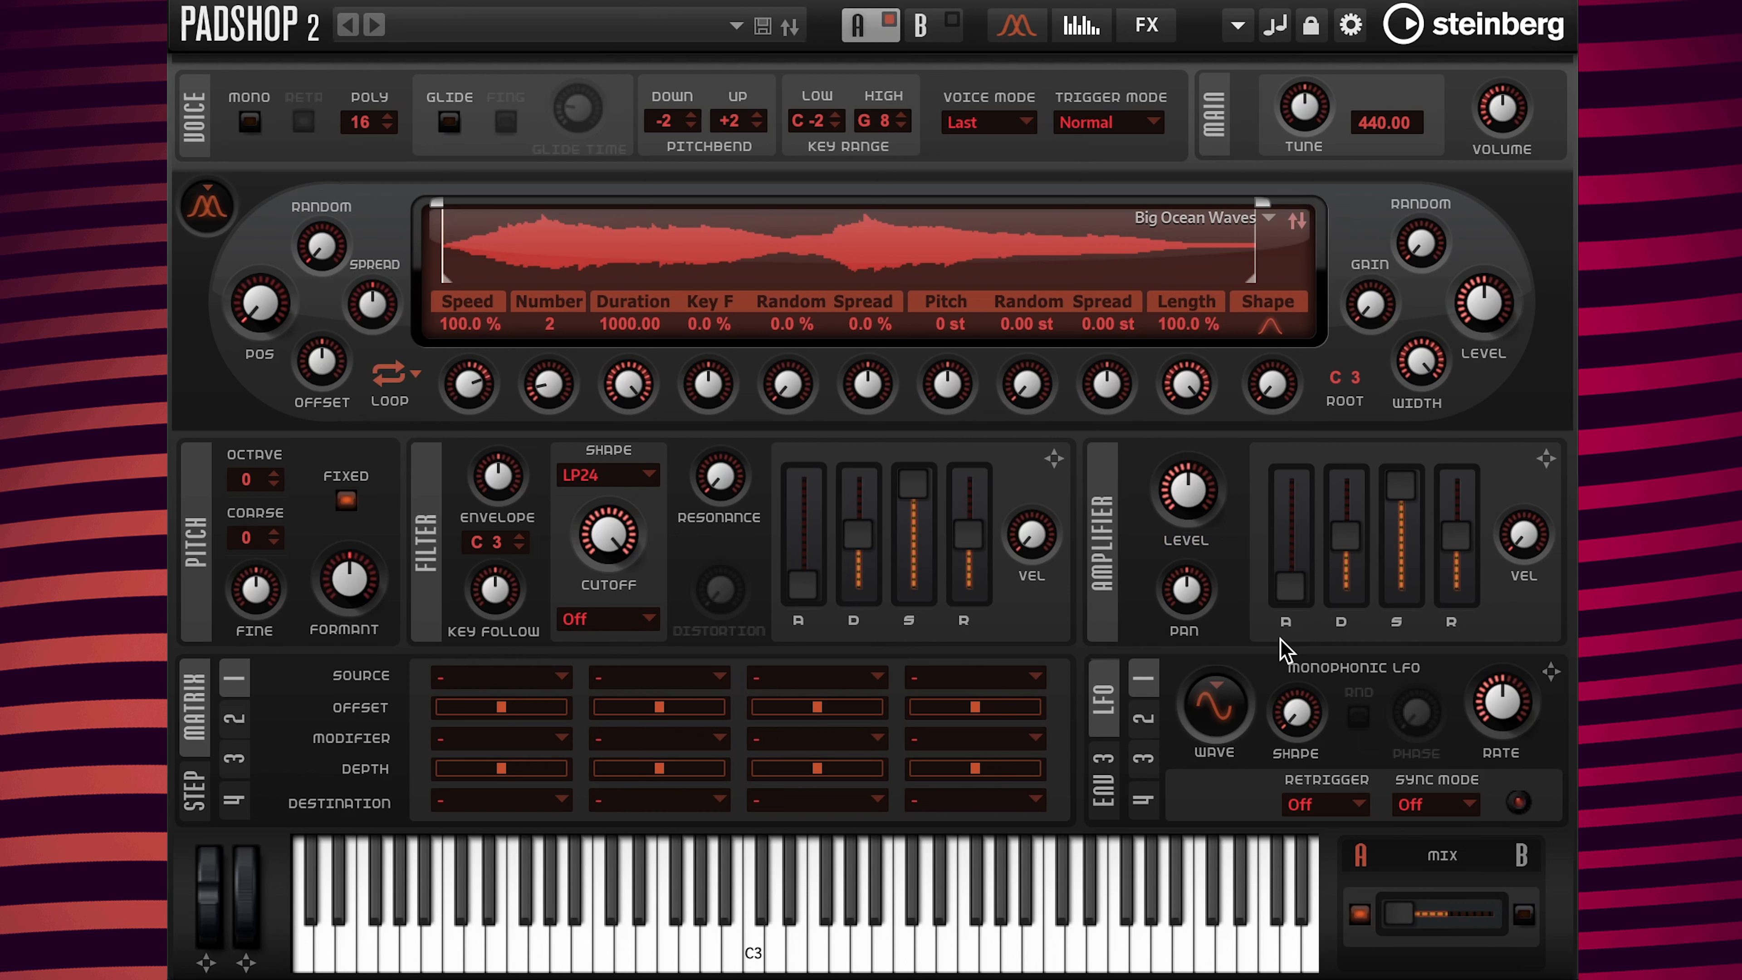
Set the amplifier envelope of layer A to an attack of 2000 and a release of 3000
{"action": "double_click", "coordinate": [1286, 624]}
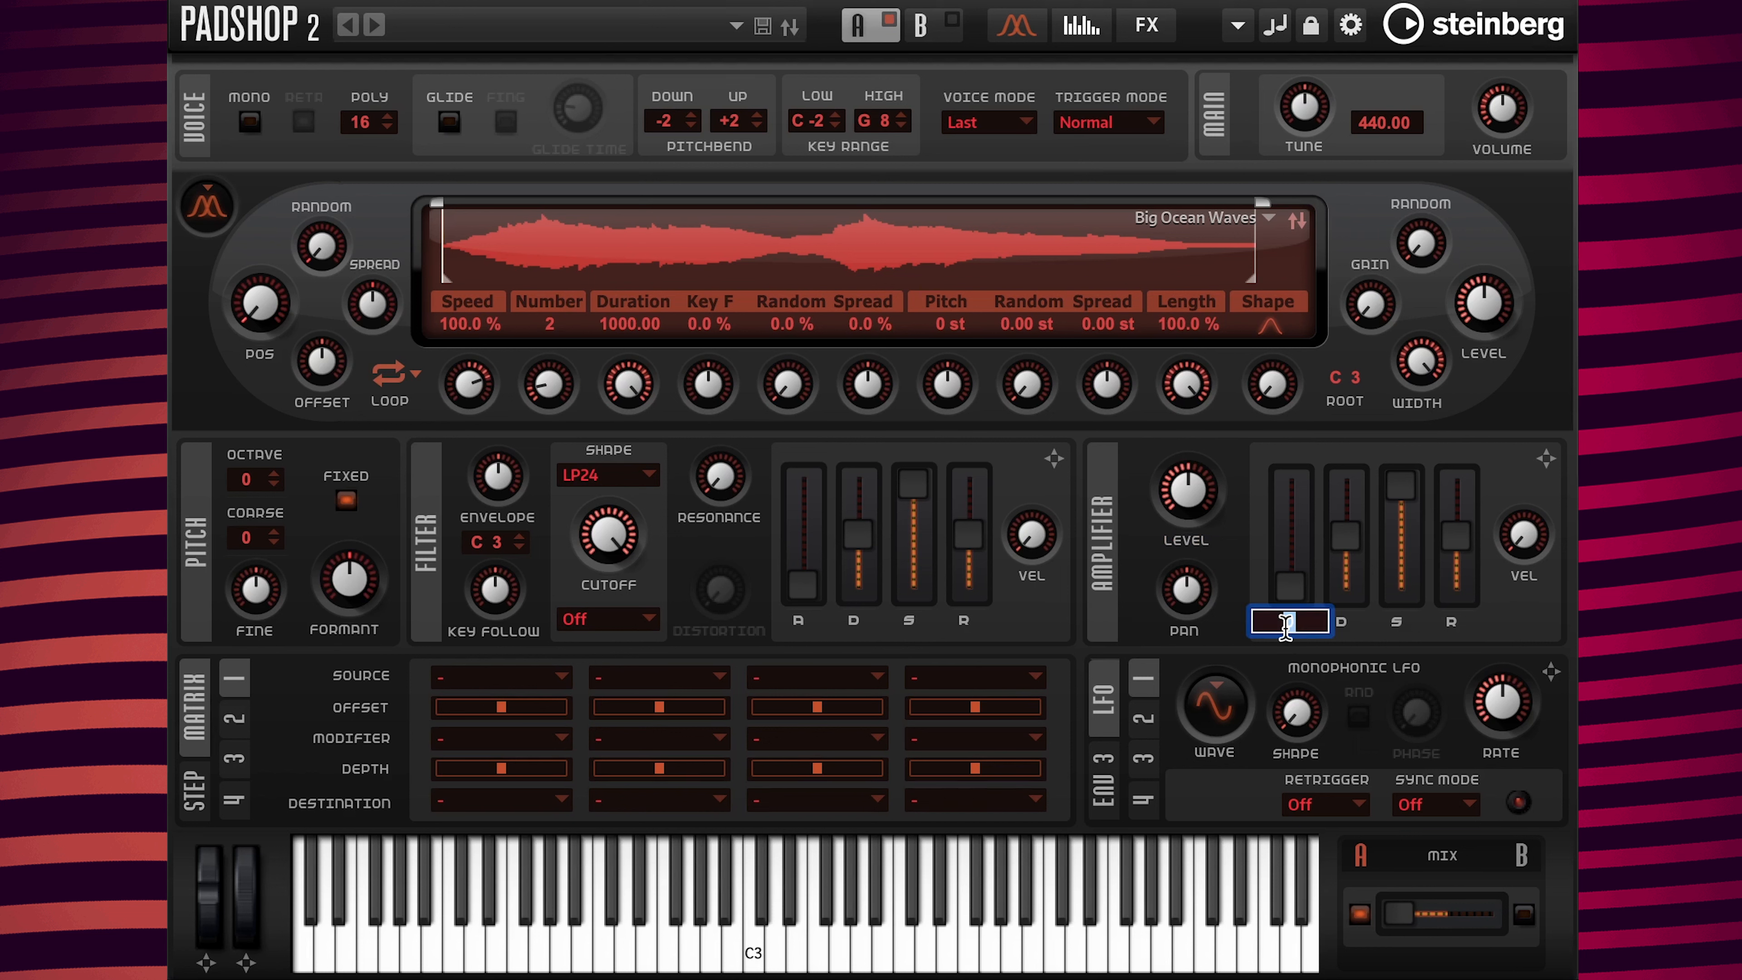
{"action": "type", "text": "2000"}
{"action": "key", "text": "Return"}
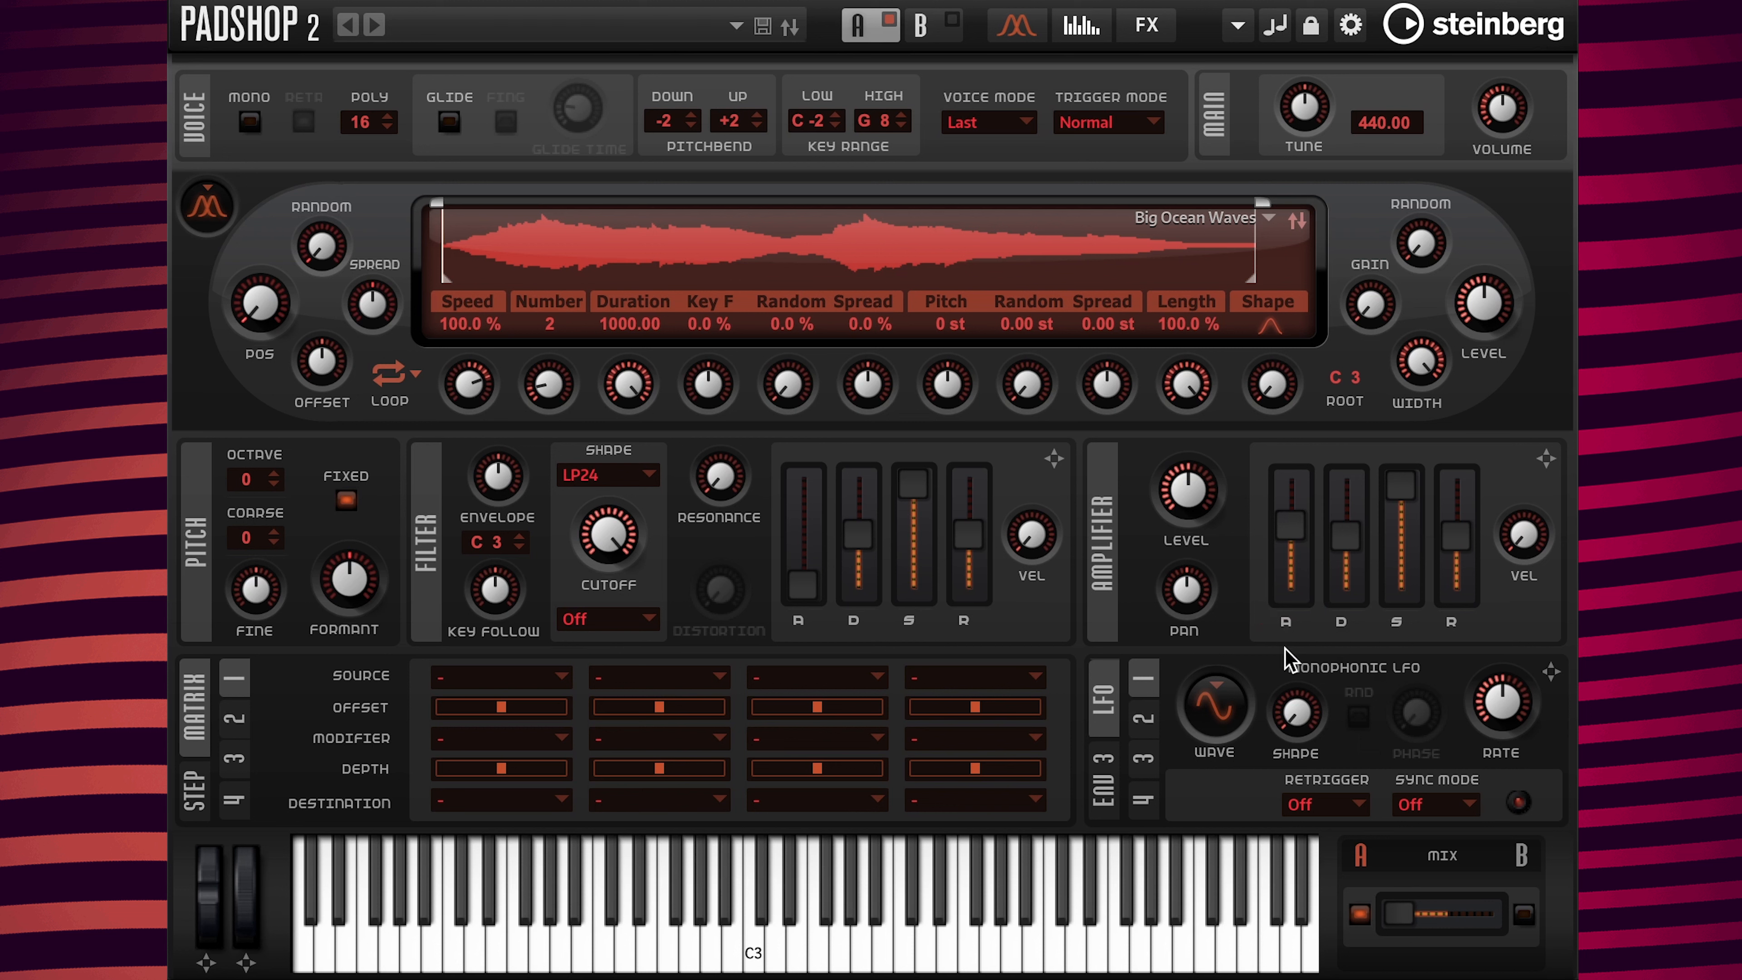
{"action": "double_click", "coordinate": [1455, 623]}
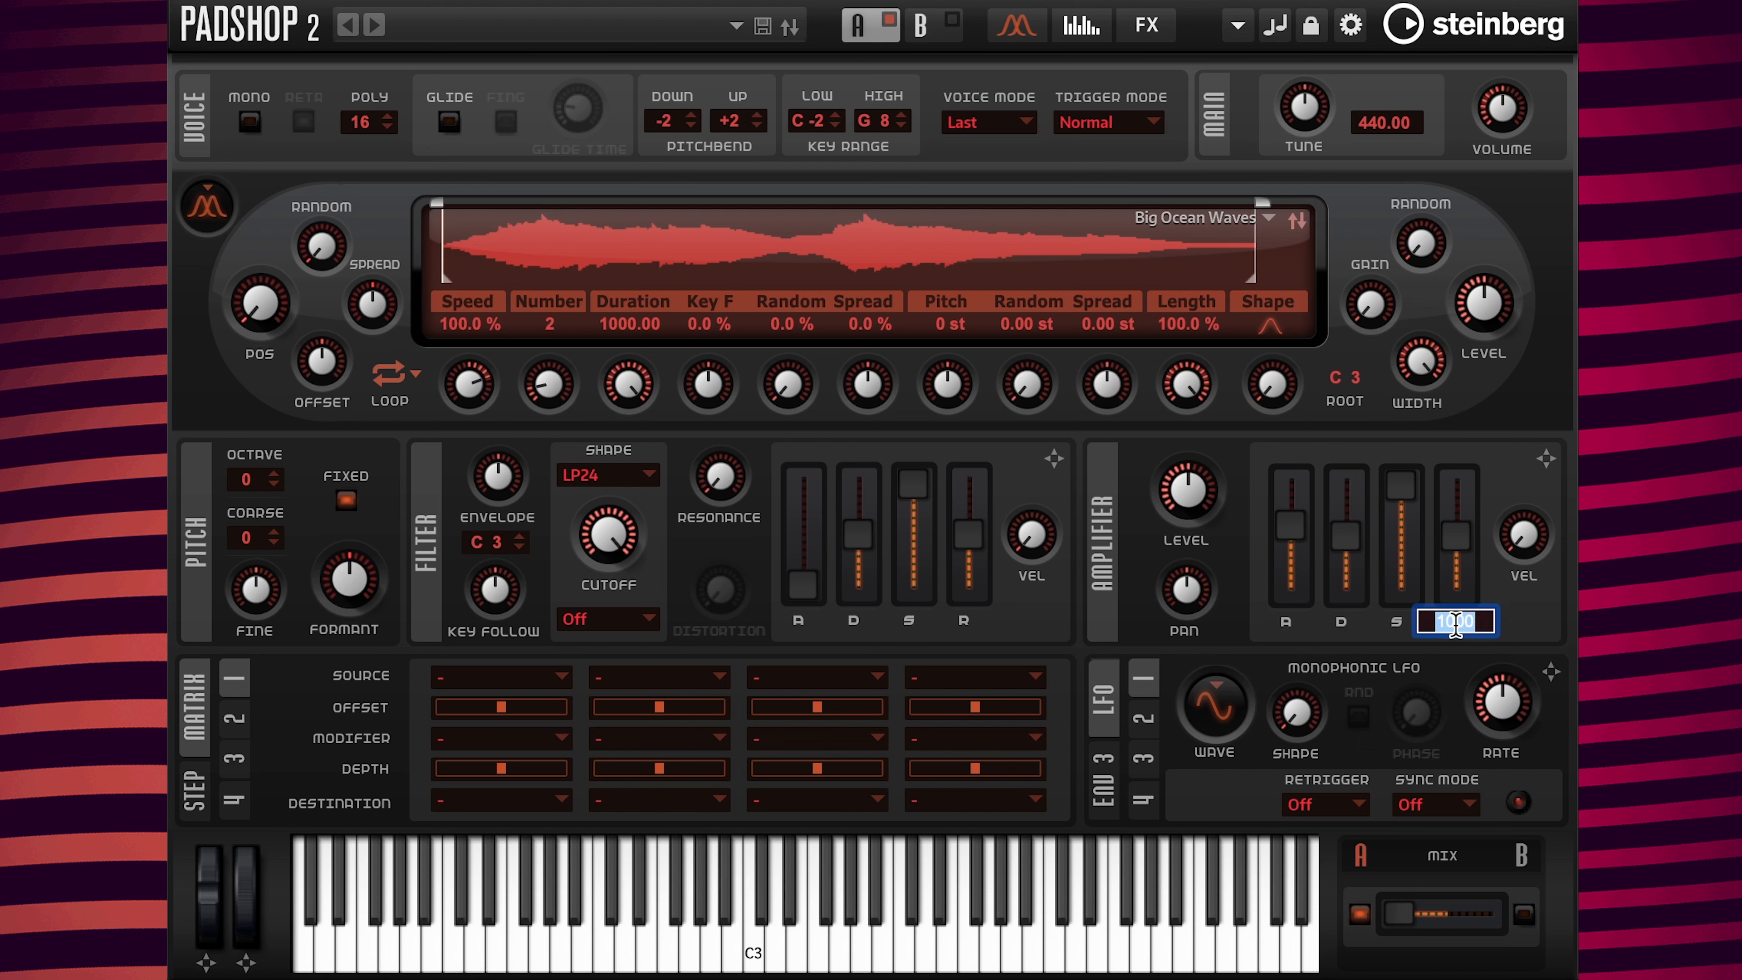
{"action": "type", "text": "3000"}
{"action": "key", "text": "Return"}
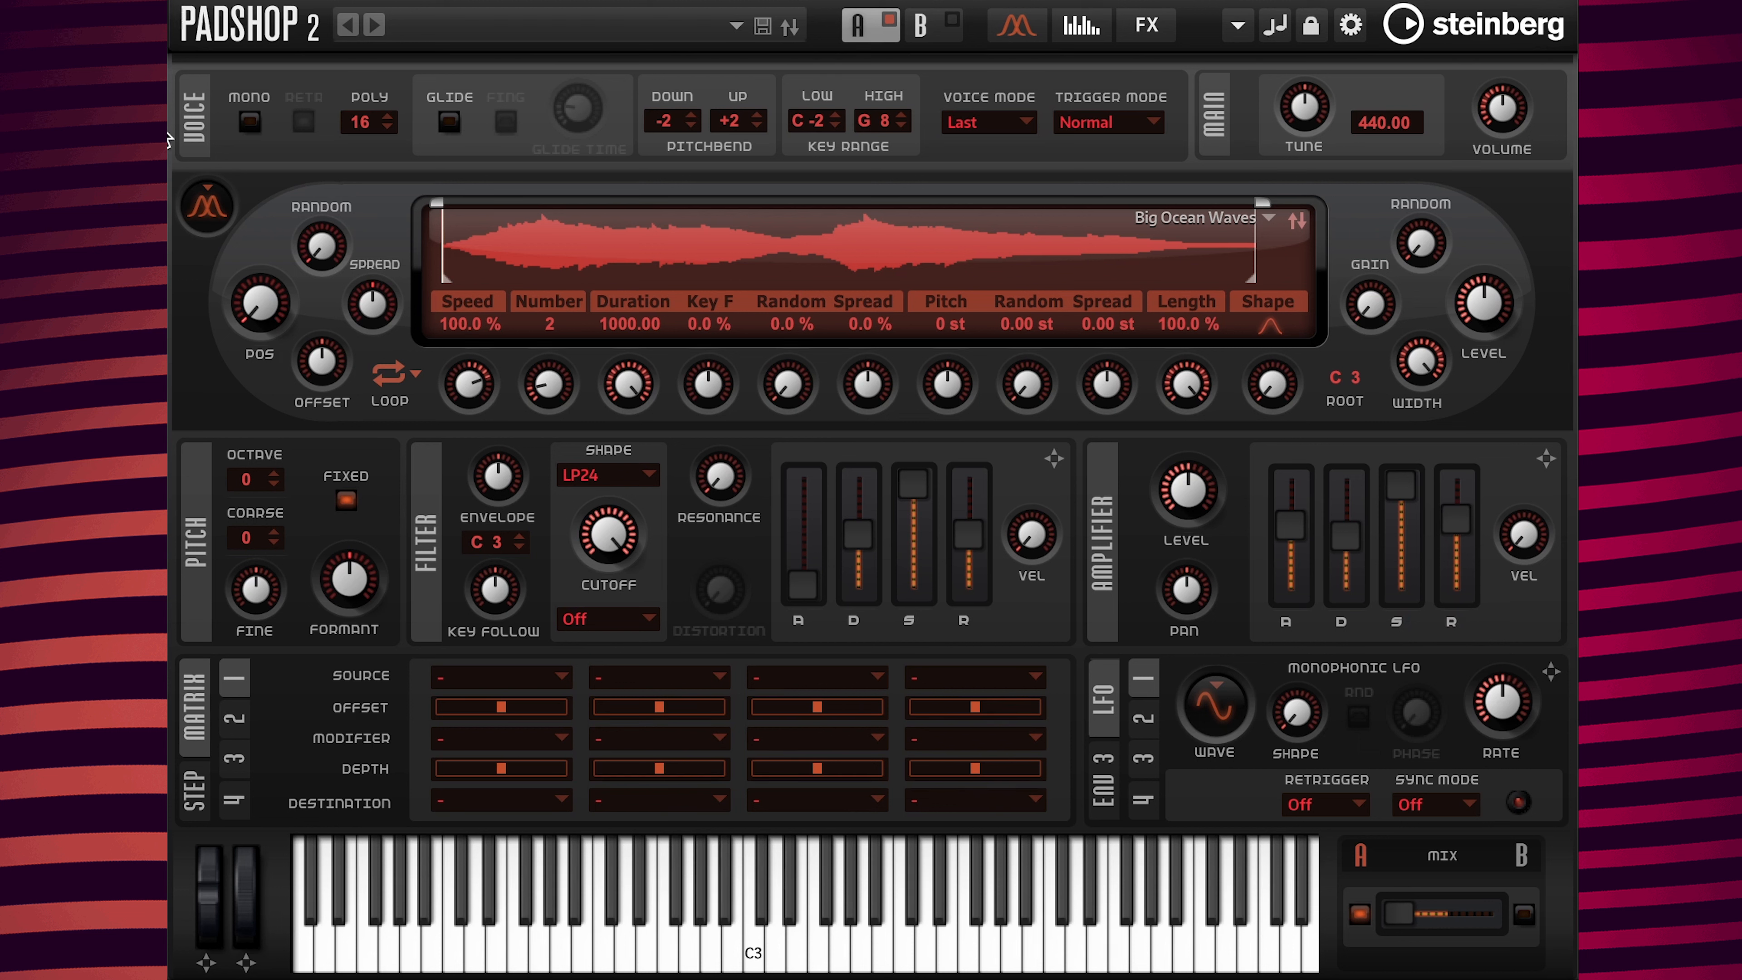
Make layer A monophonic with retrigger off and set its trigger mode to Resume
{"action": "left_click", "coordinate": [250, 122]}
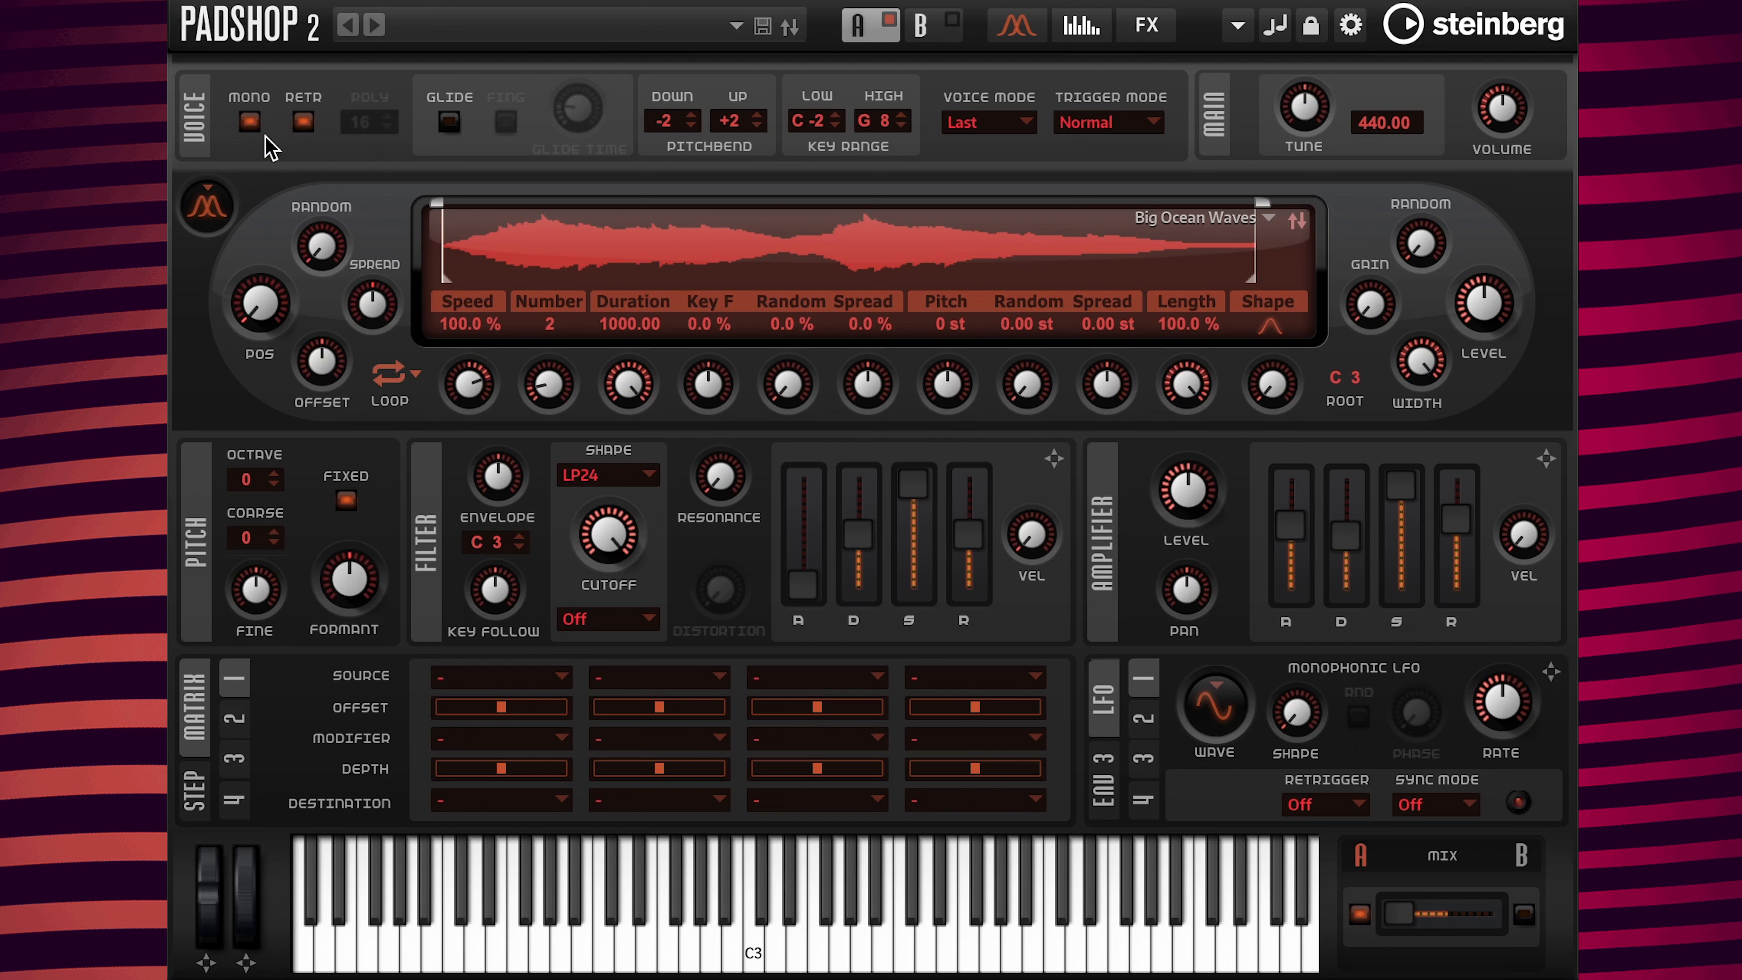
{"action": "left_click", "coordinate": [304, 122]}
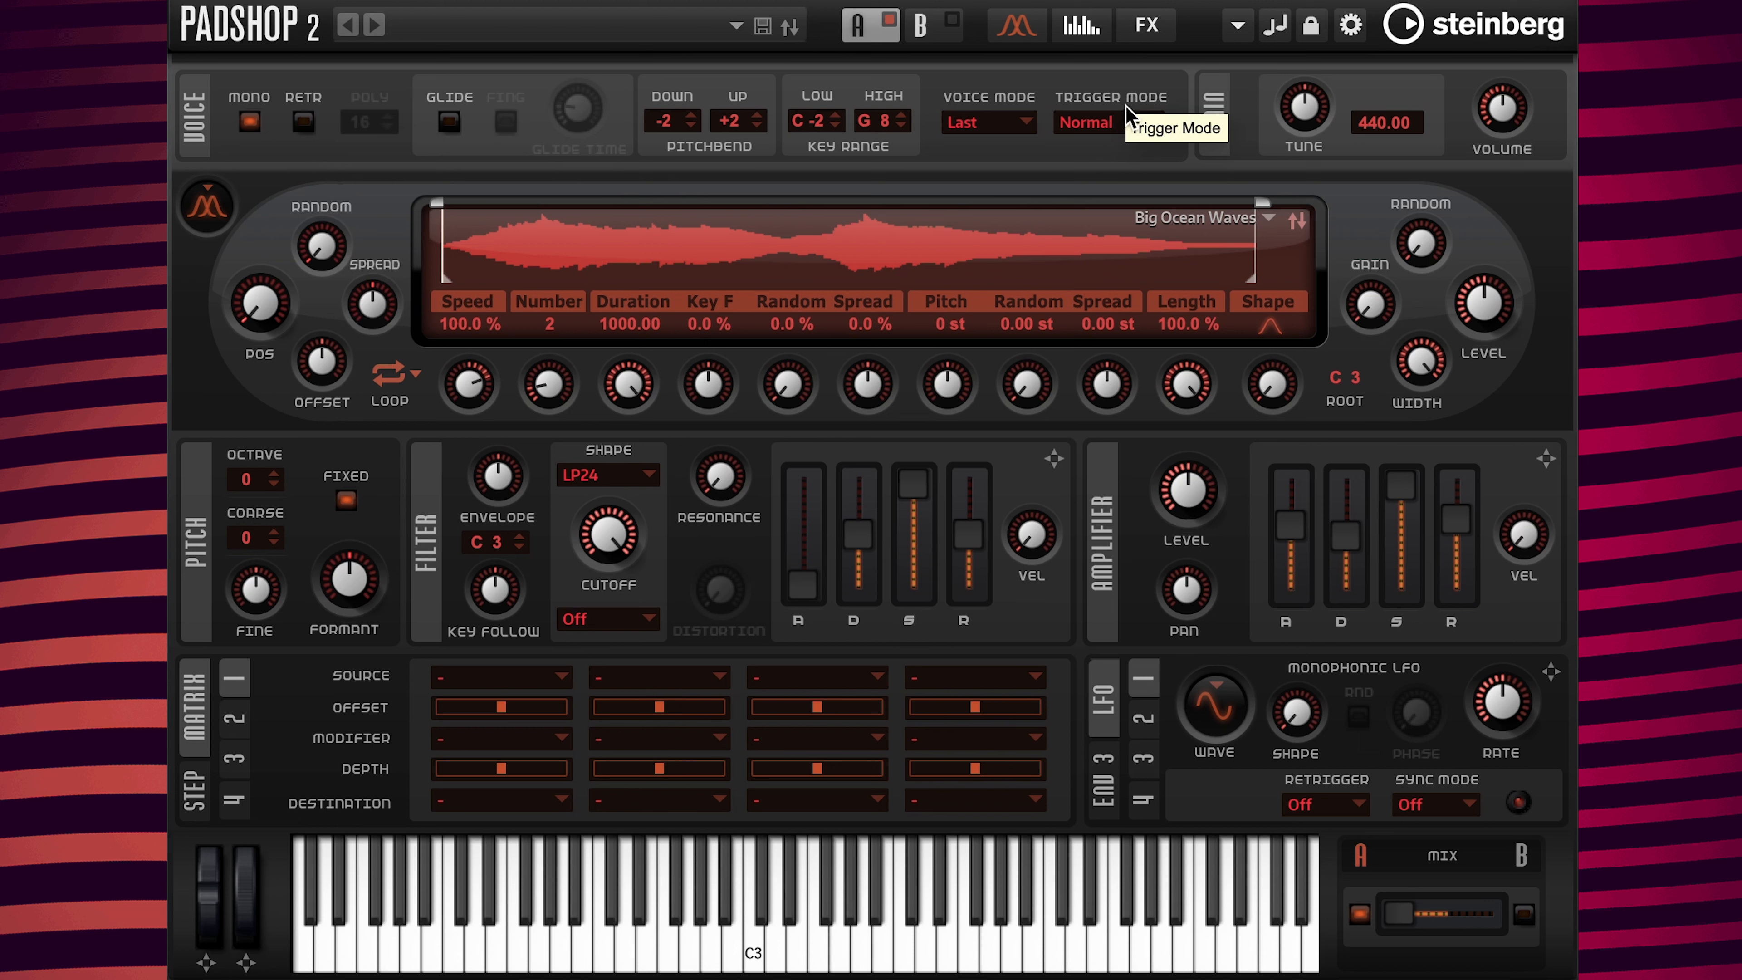
{"action": "left_click", "coordinate": [1154, 129]}
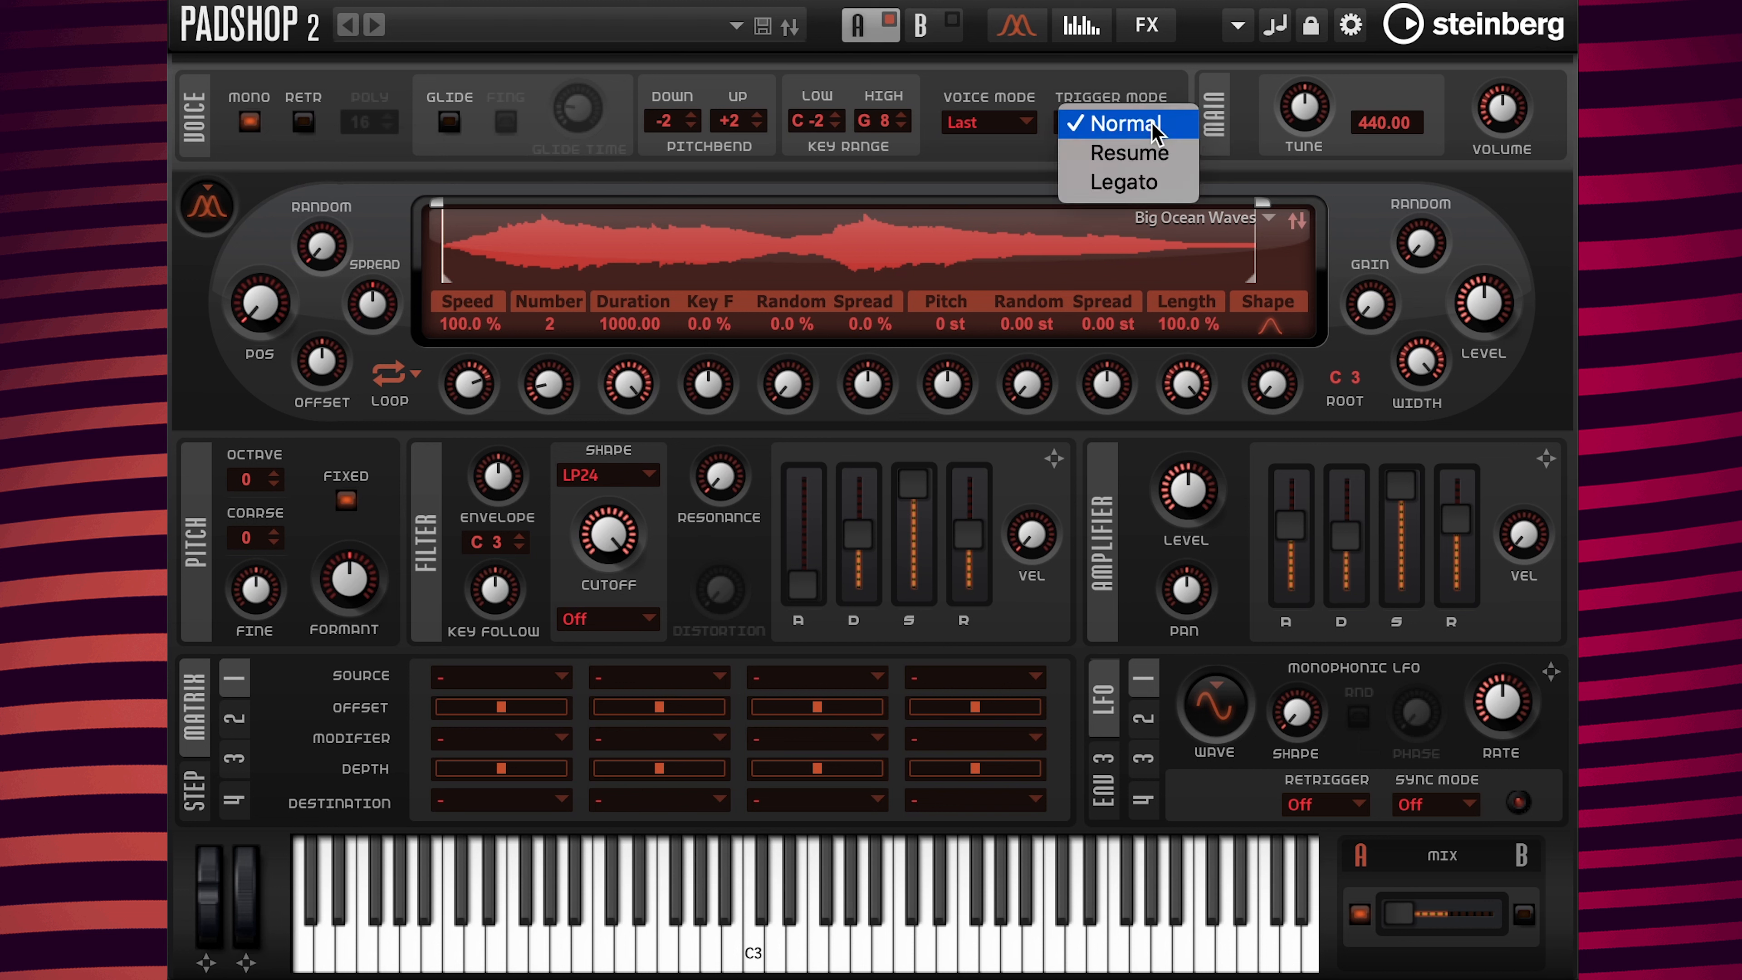
{"action": "left_click", "coordinate": [1146, 151]}
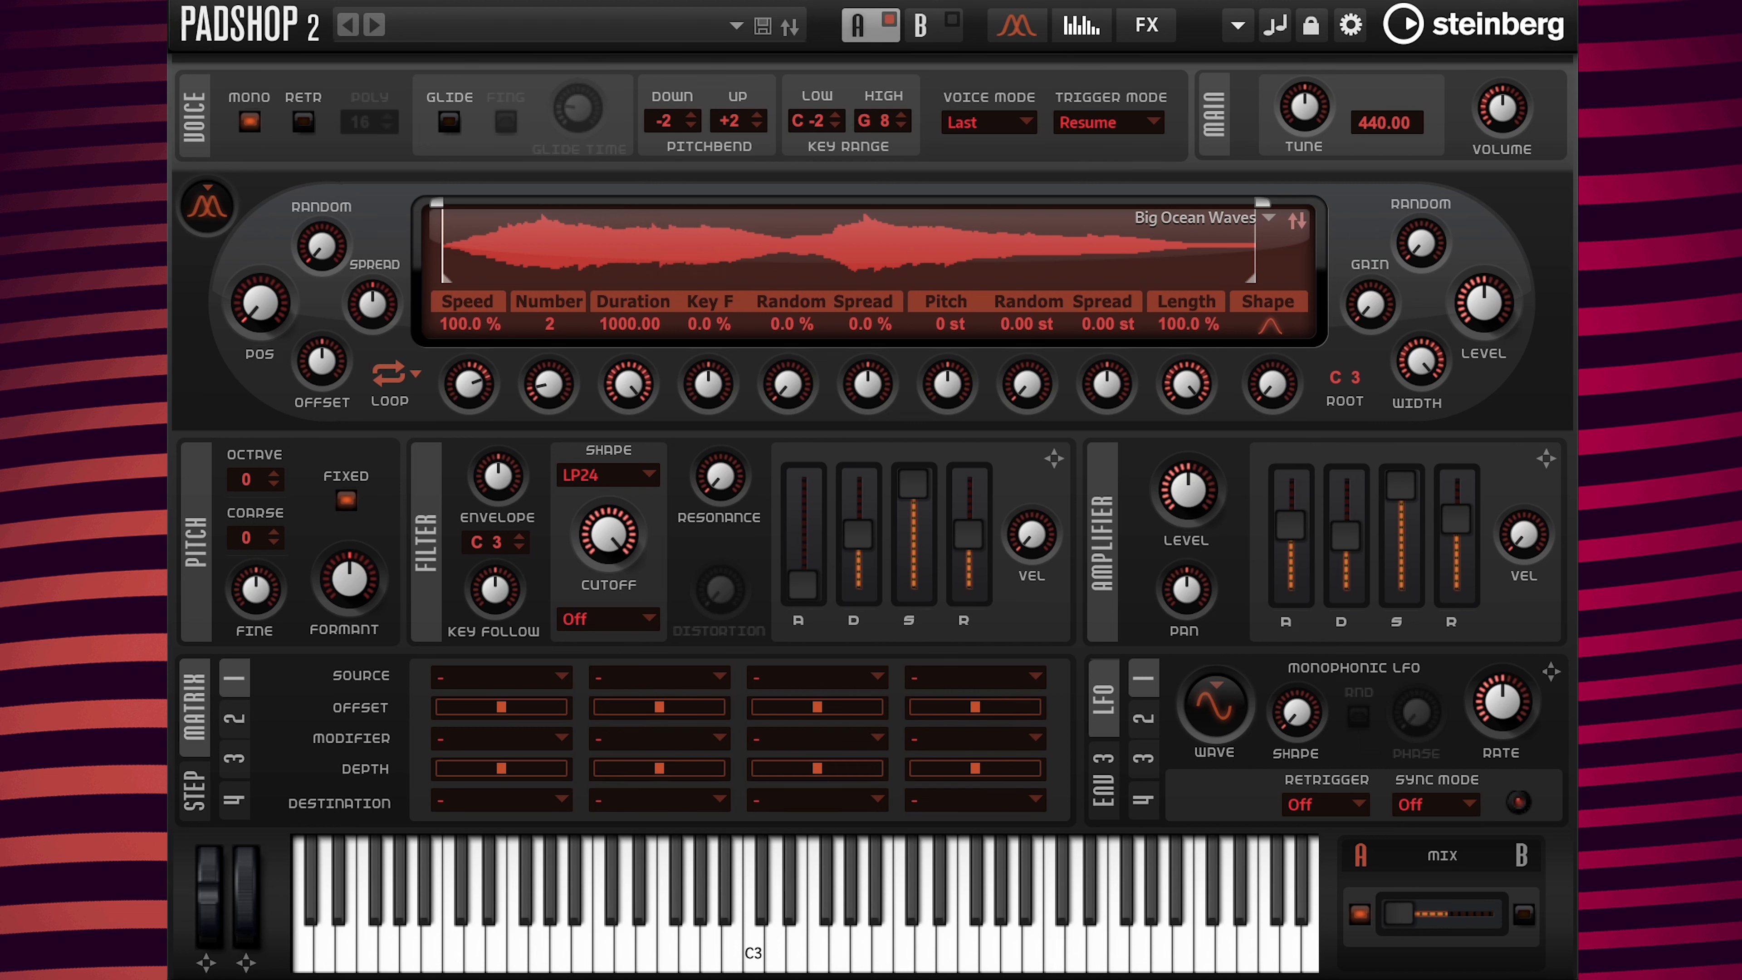
Load the Seagulls sample from the Padshop 04 Nature Fx category into layer B and move the layer mix fully to B
{"action": "left_click", "coordinate": [935, 34]}
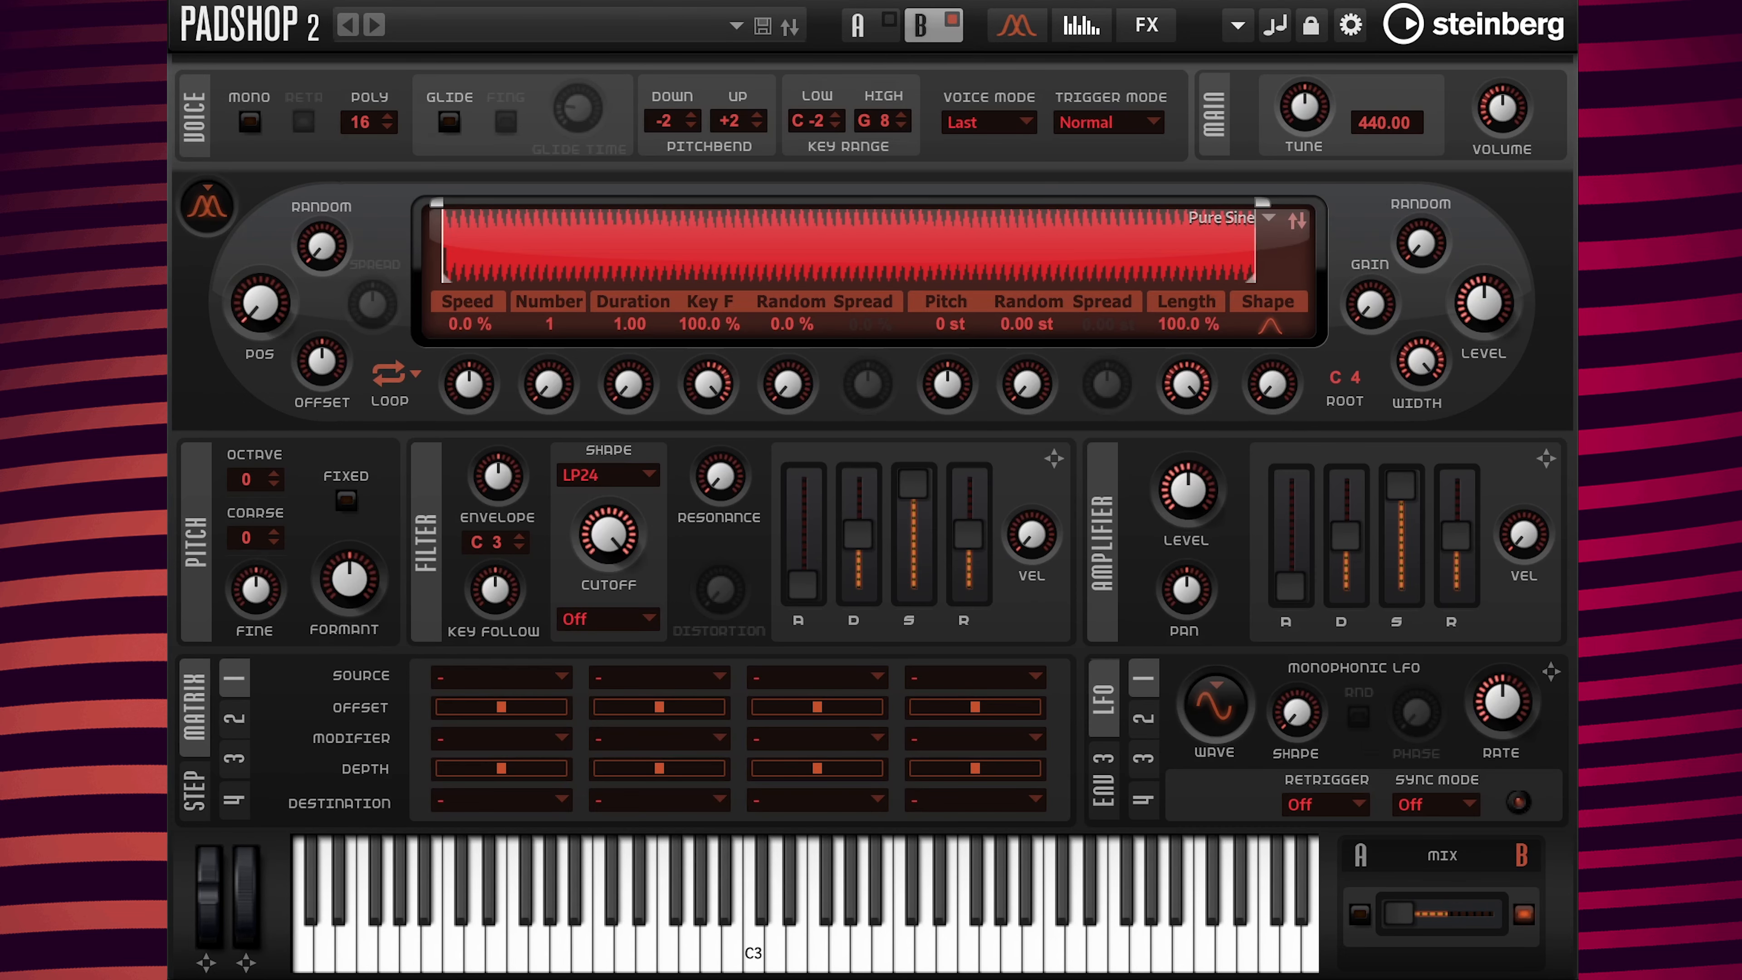
{"action": "left_click", "coordinate": [1269, 218]}
{"action": "left_click", "coordinate": [1307, 341]}
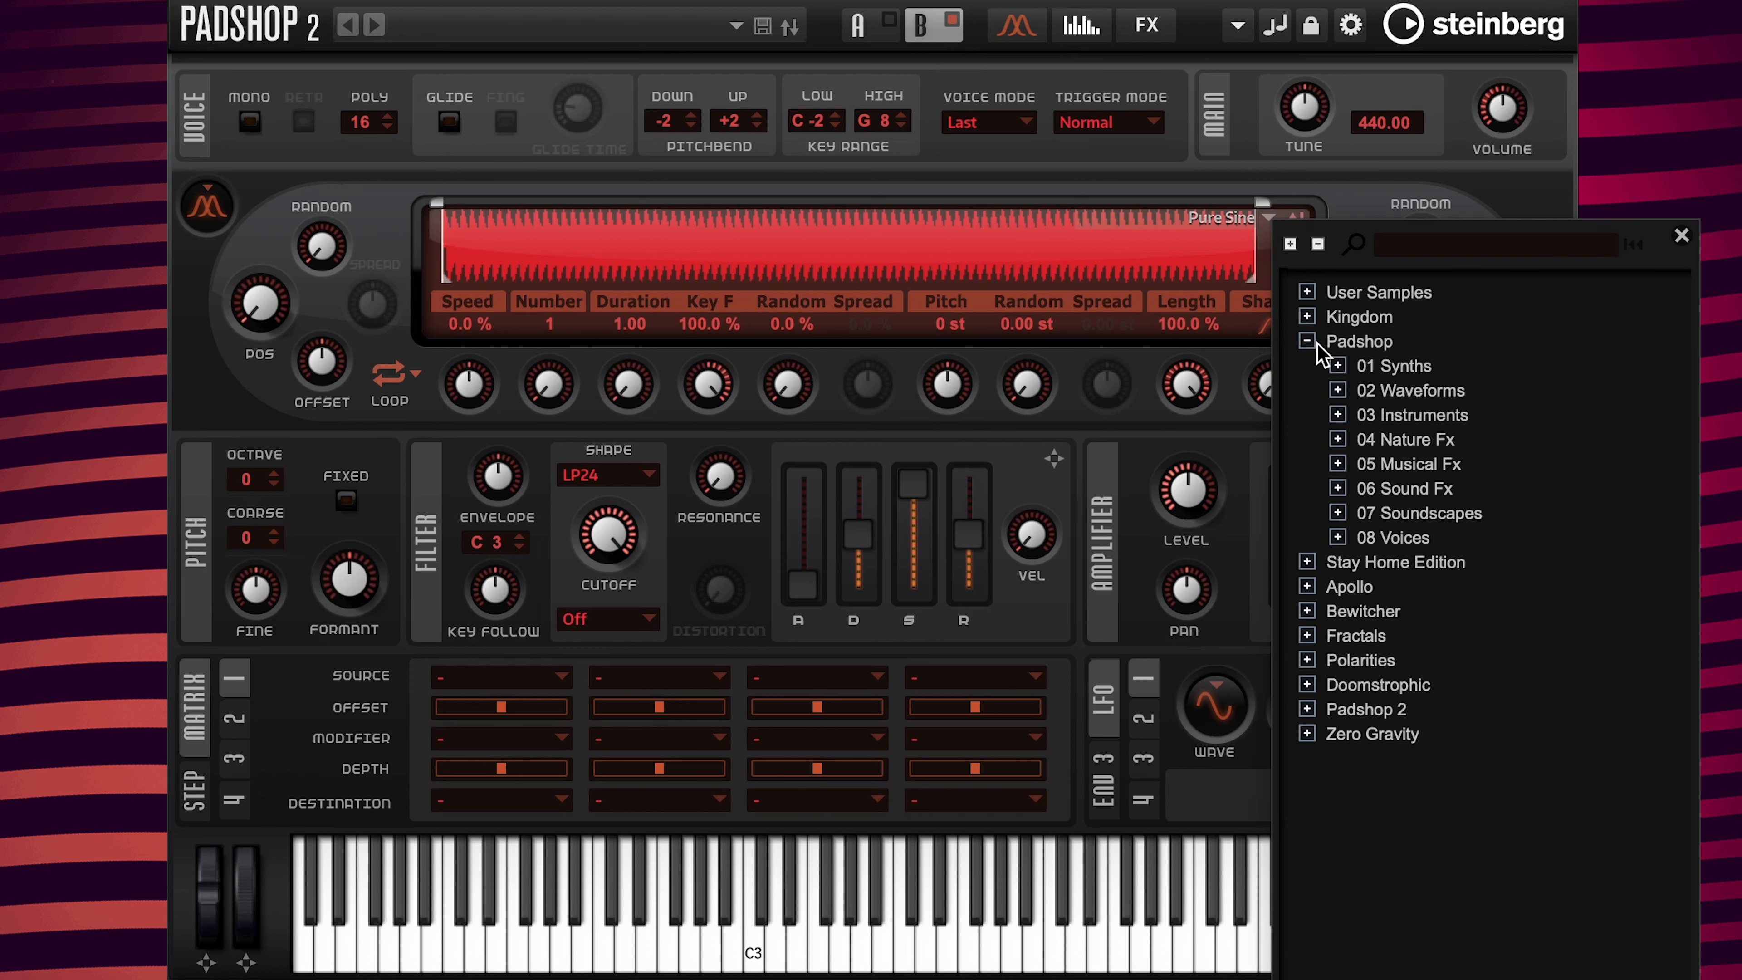
{"action": "left_click", "coordinate": [1338, 439]}
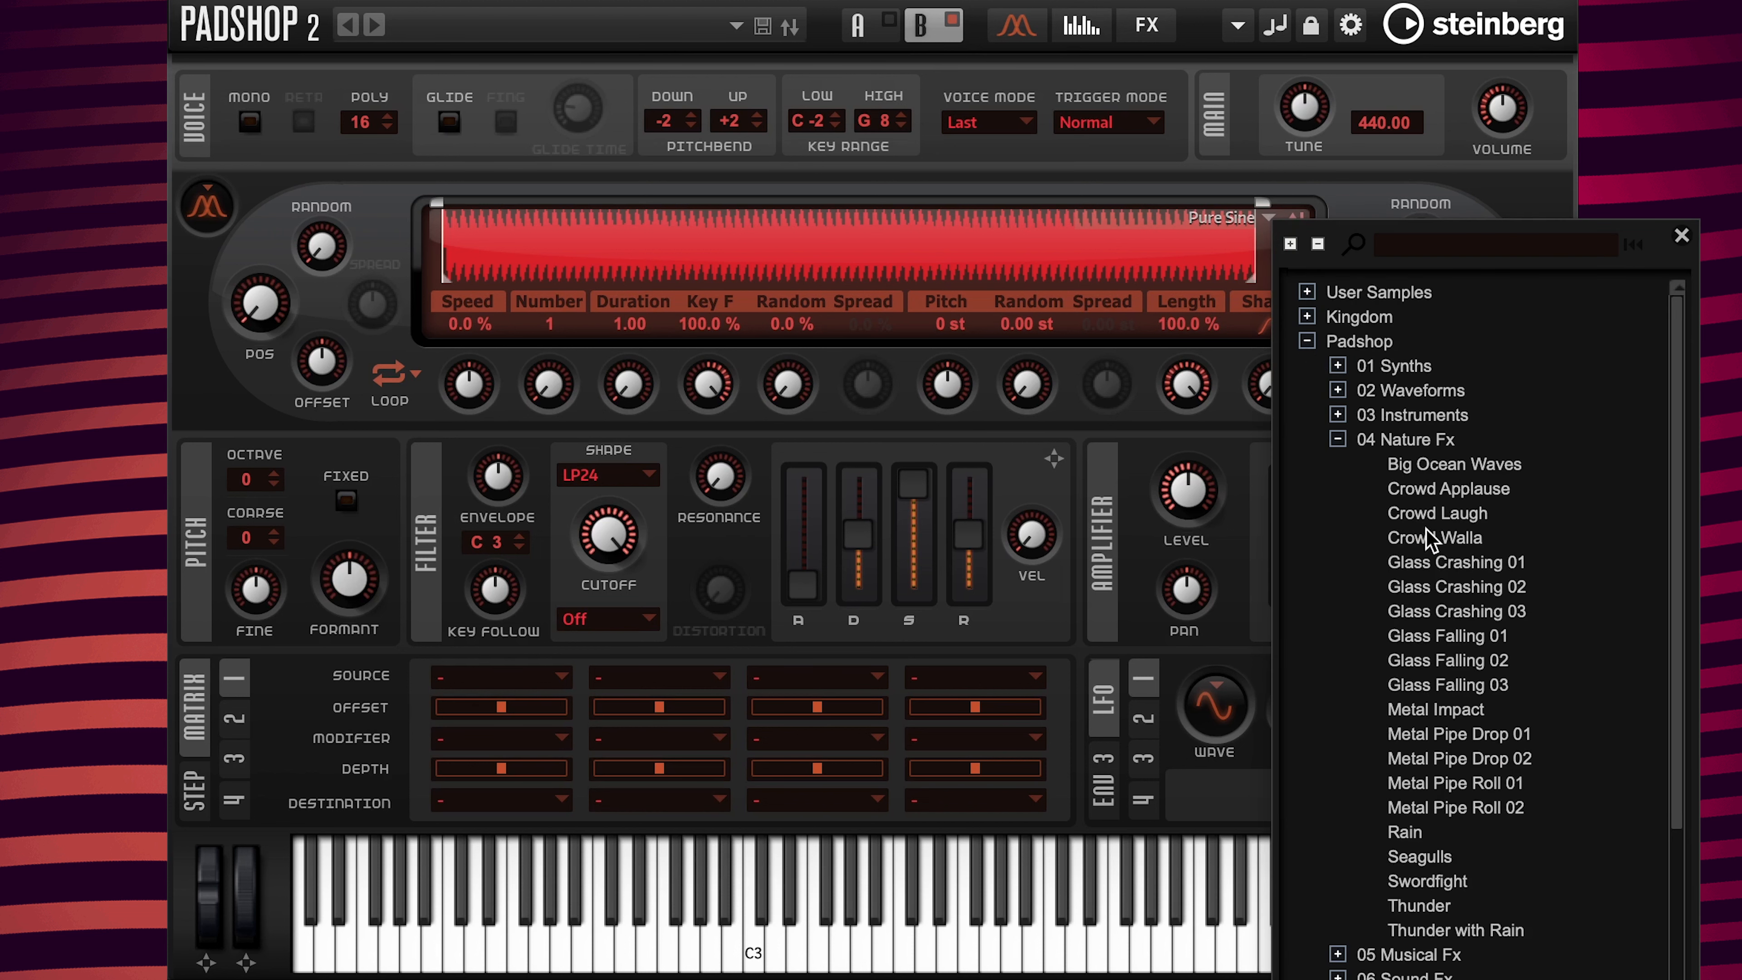
{"action": "left_click", "coordinate": [1421, 856]}
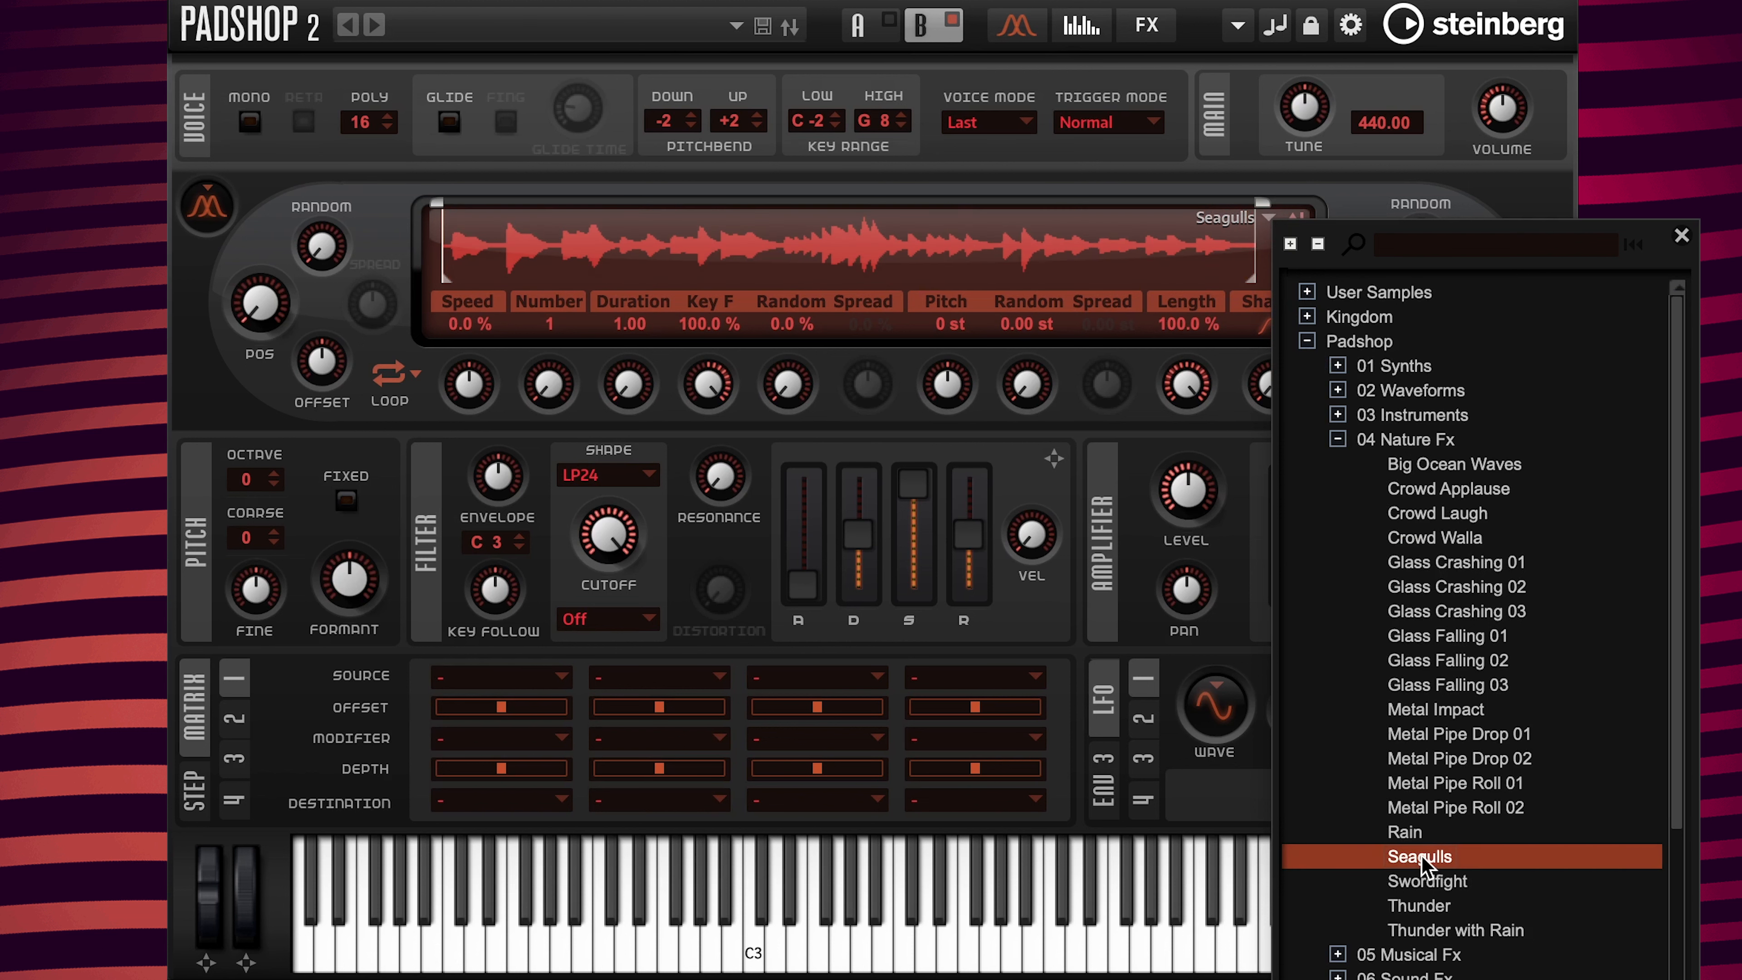
{"action": "double_click", "coordinate": [1423, 858]}
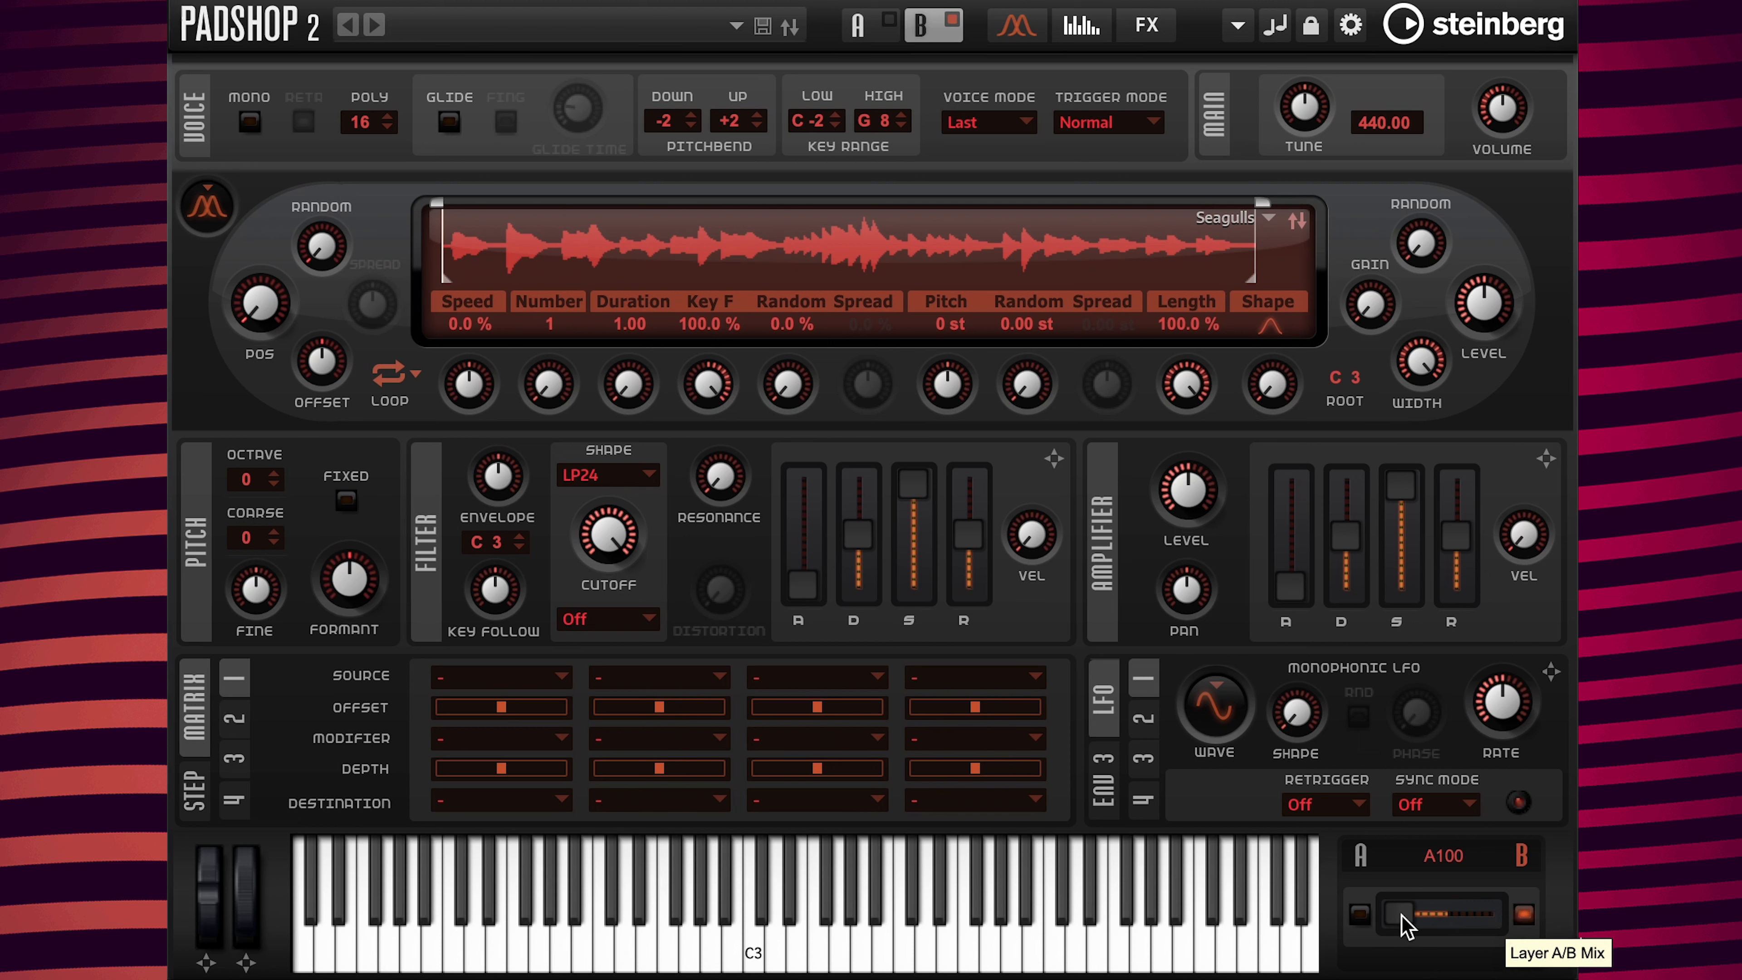
{"action": "left_click_drag", "start_coordinate": [1401, 916], "coordinate": [1508, 913]}
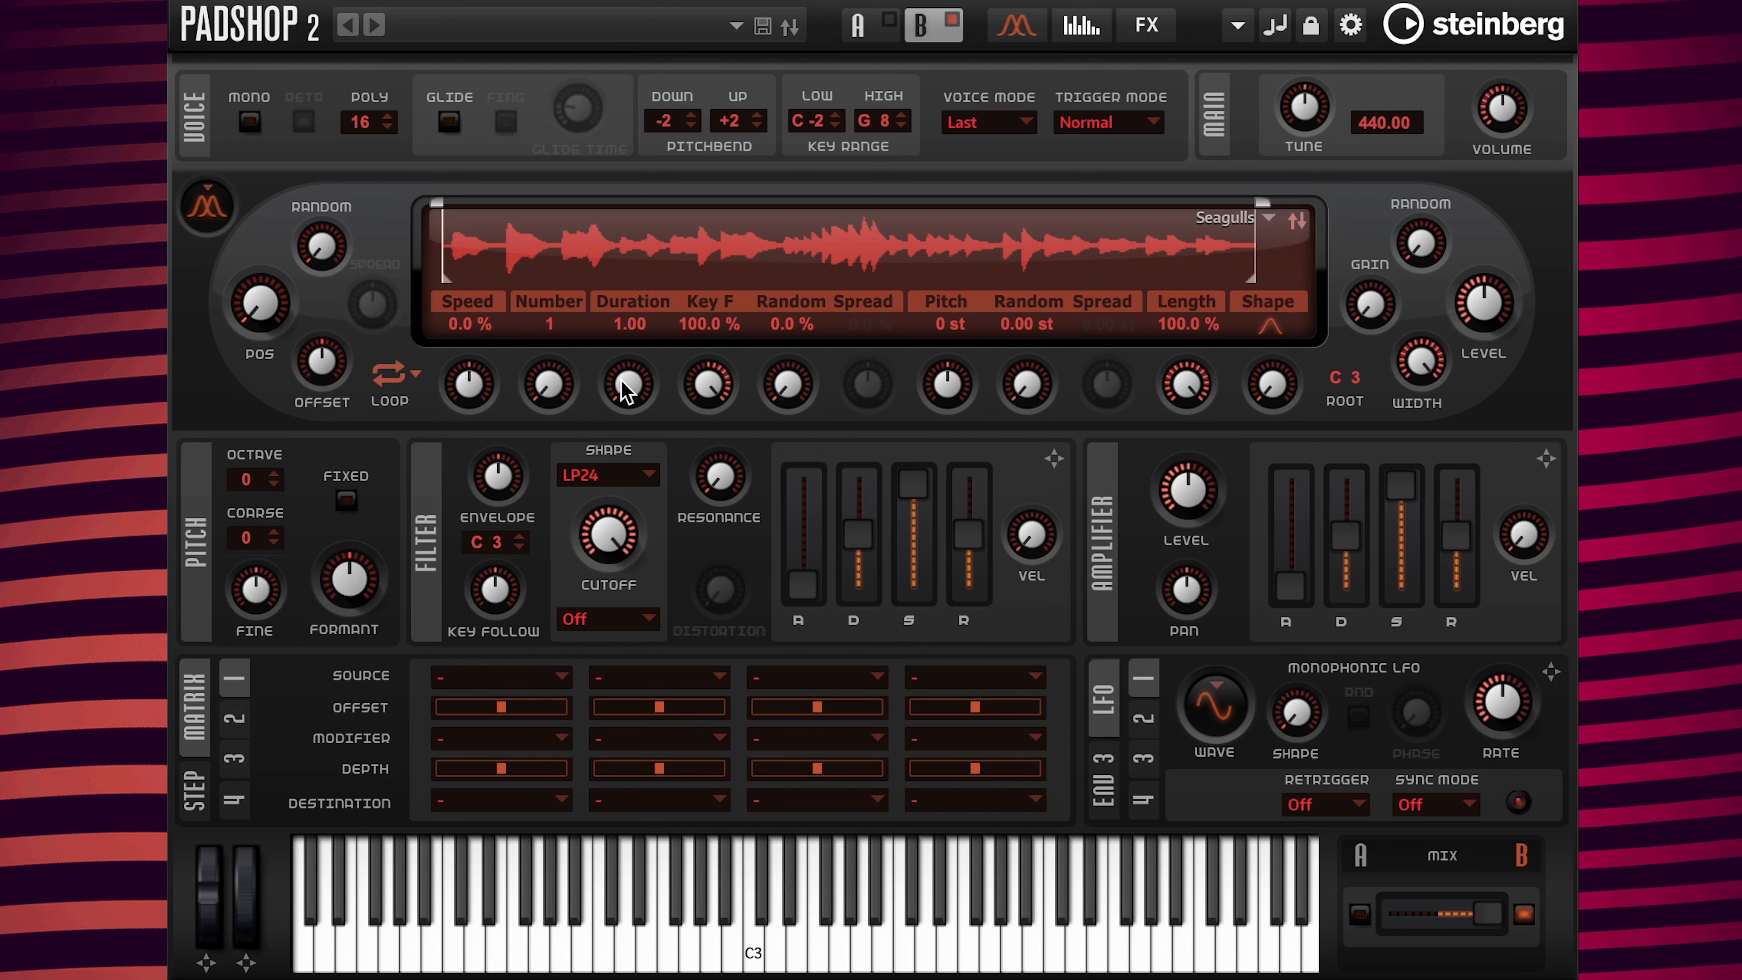
Set layer B's grain duration to 1000 and its number of grains to 2
{"action": "double_click", "coordinate": [636, 324]}
{"action": "type", "text": "1000"}
{"action": "key", "text": "Return"}
{"action": "double_click", "coordinate": [551, 324]}
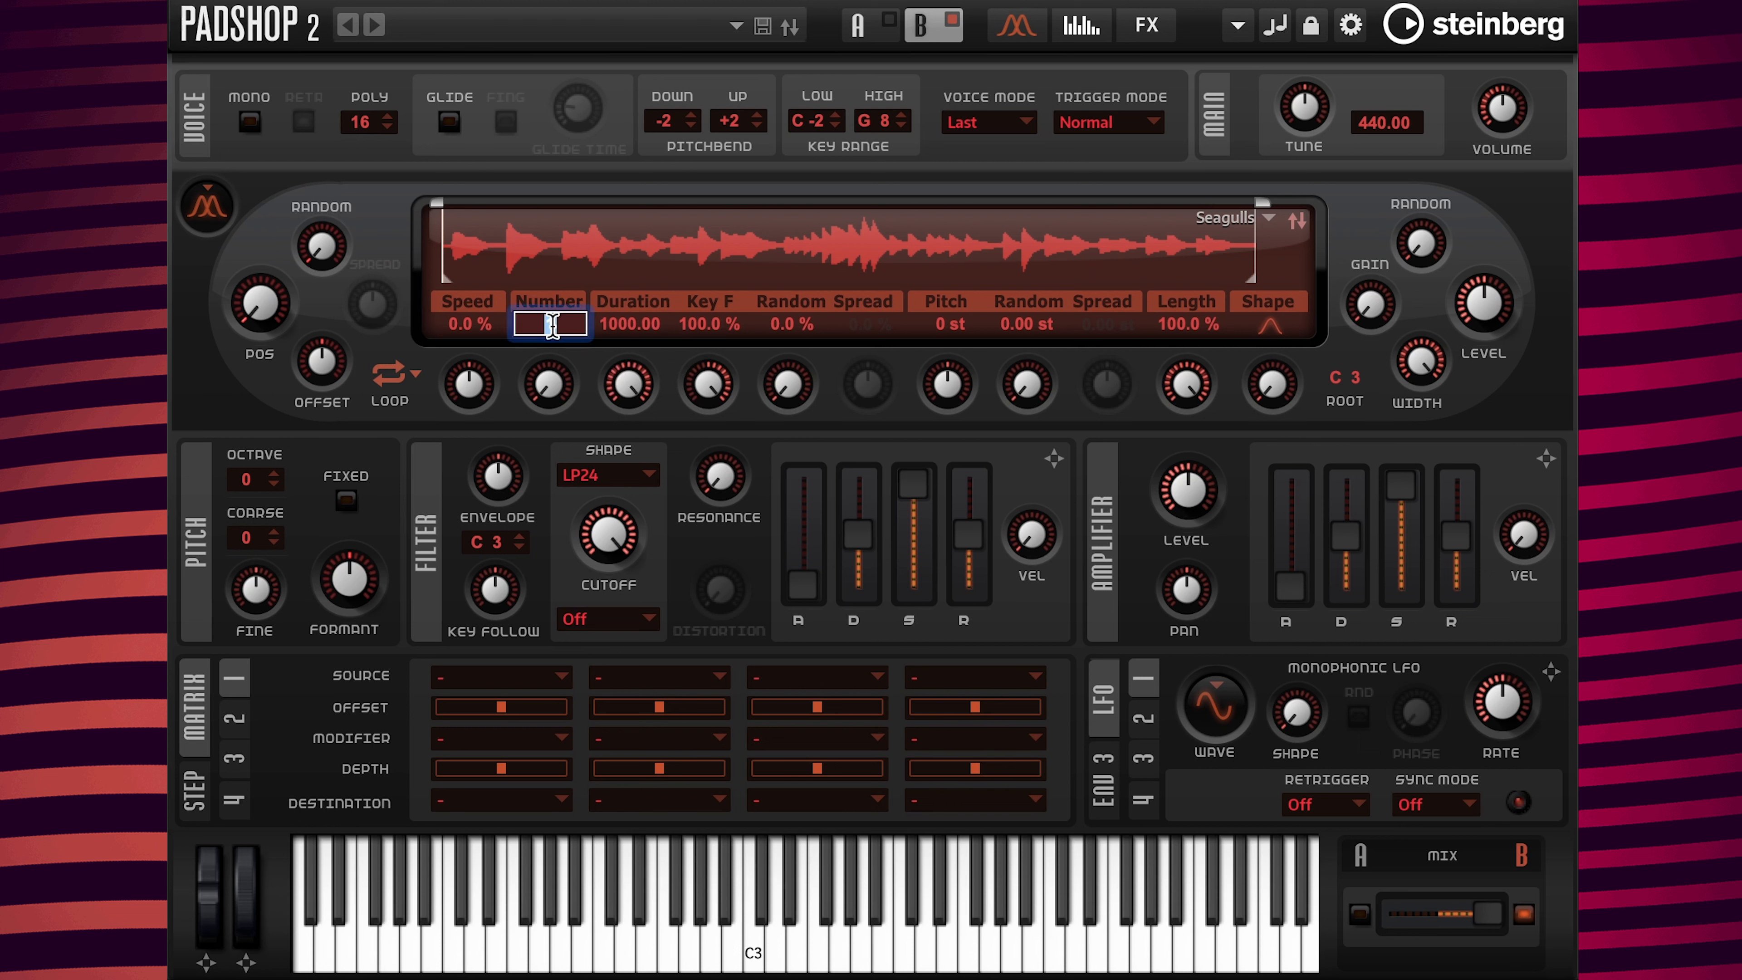
{"action": "type", "text": "2"}
{"action": "key", "text": "Return"}
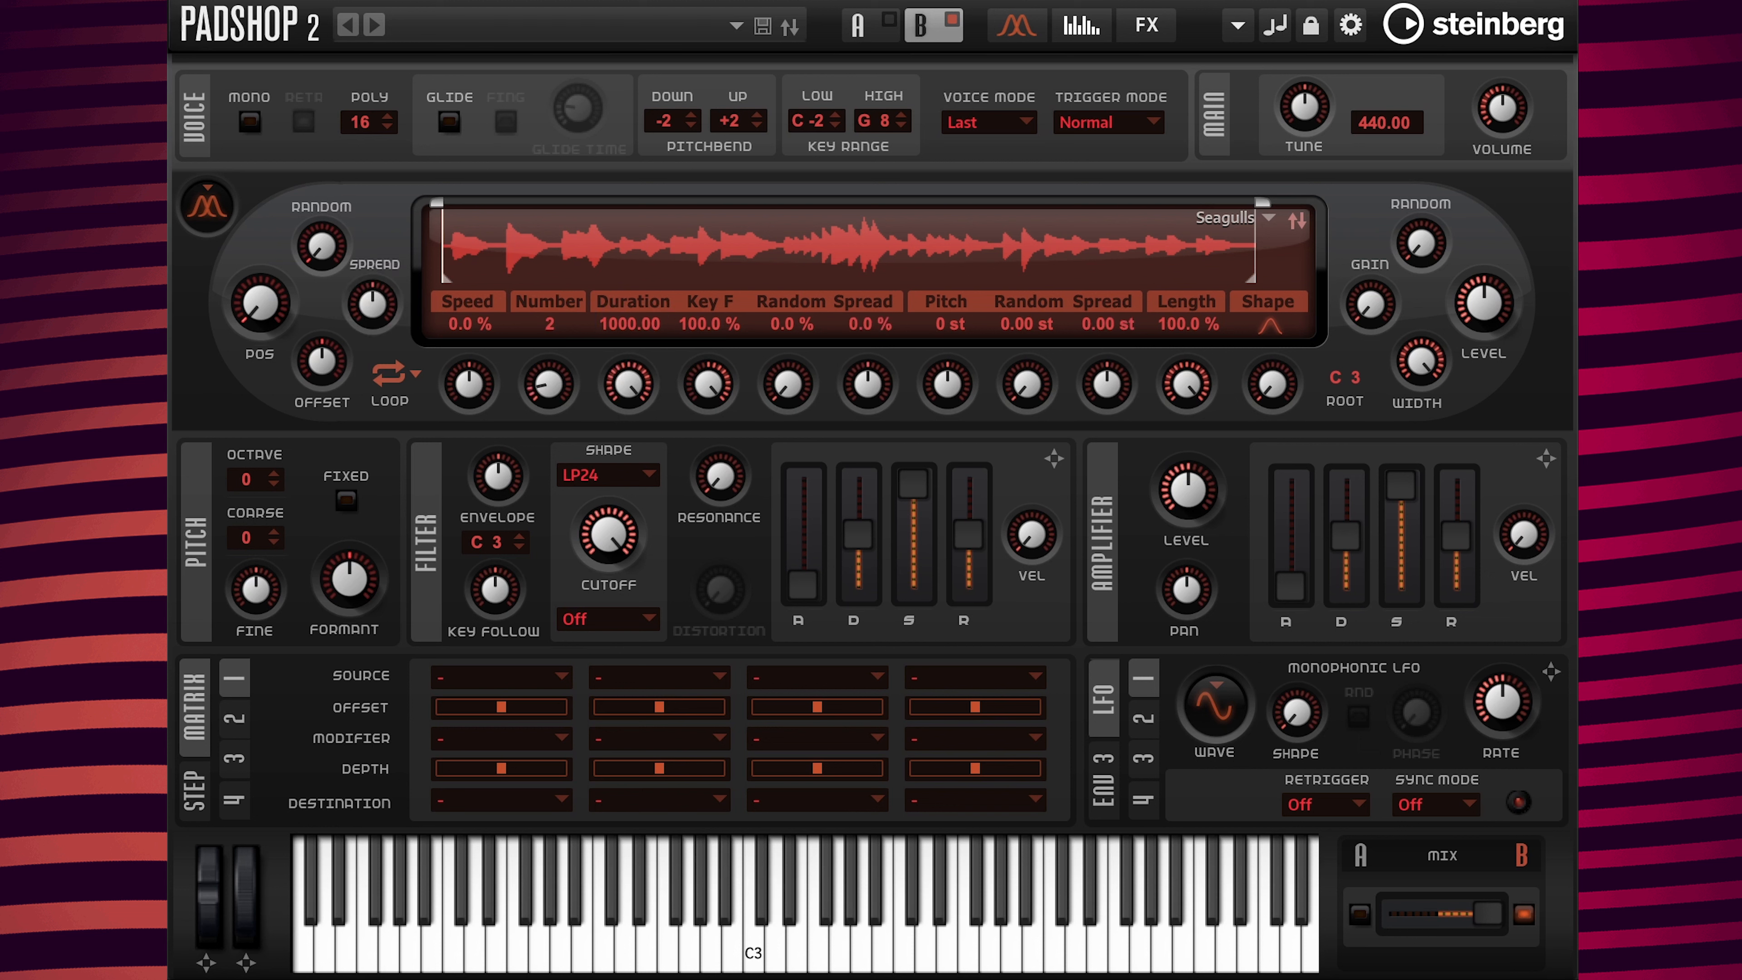
Set layer B's grain playback speed to 100 %
{"action": "double_click", "coordinate": [468, 325]}
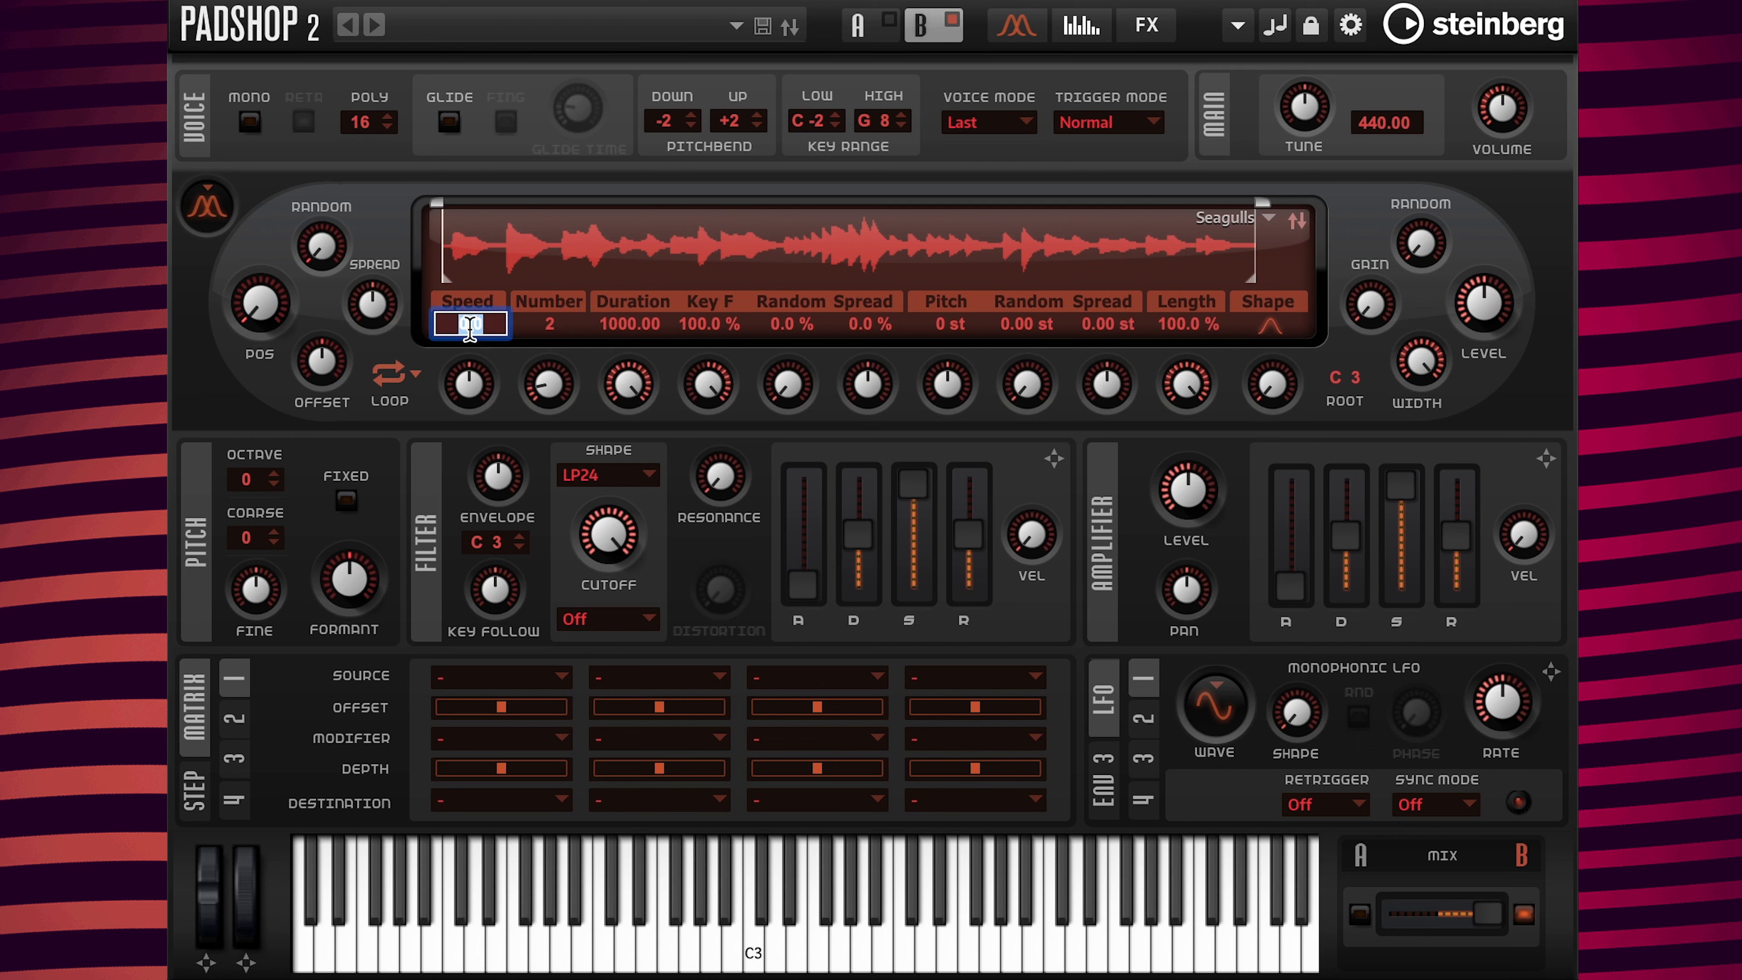
{"action": "type", "text": "100"}
{"action": "key", "text": "Return"}
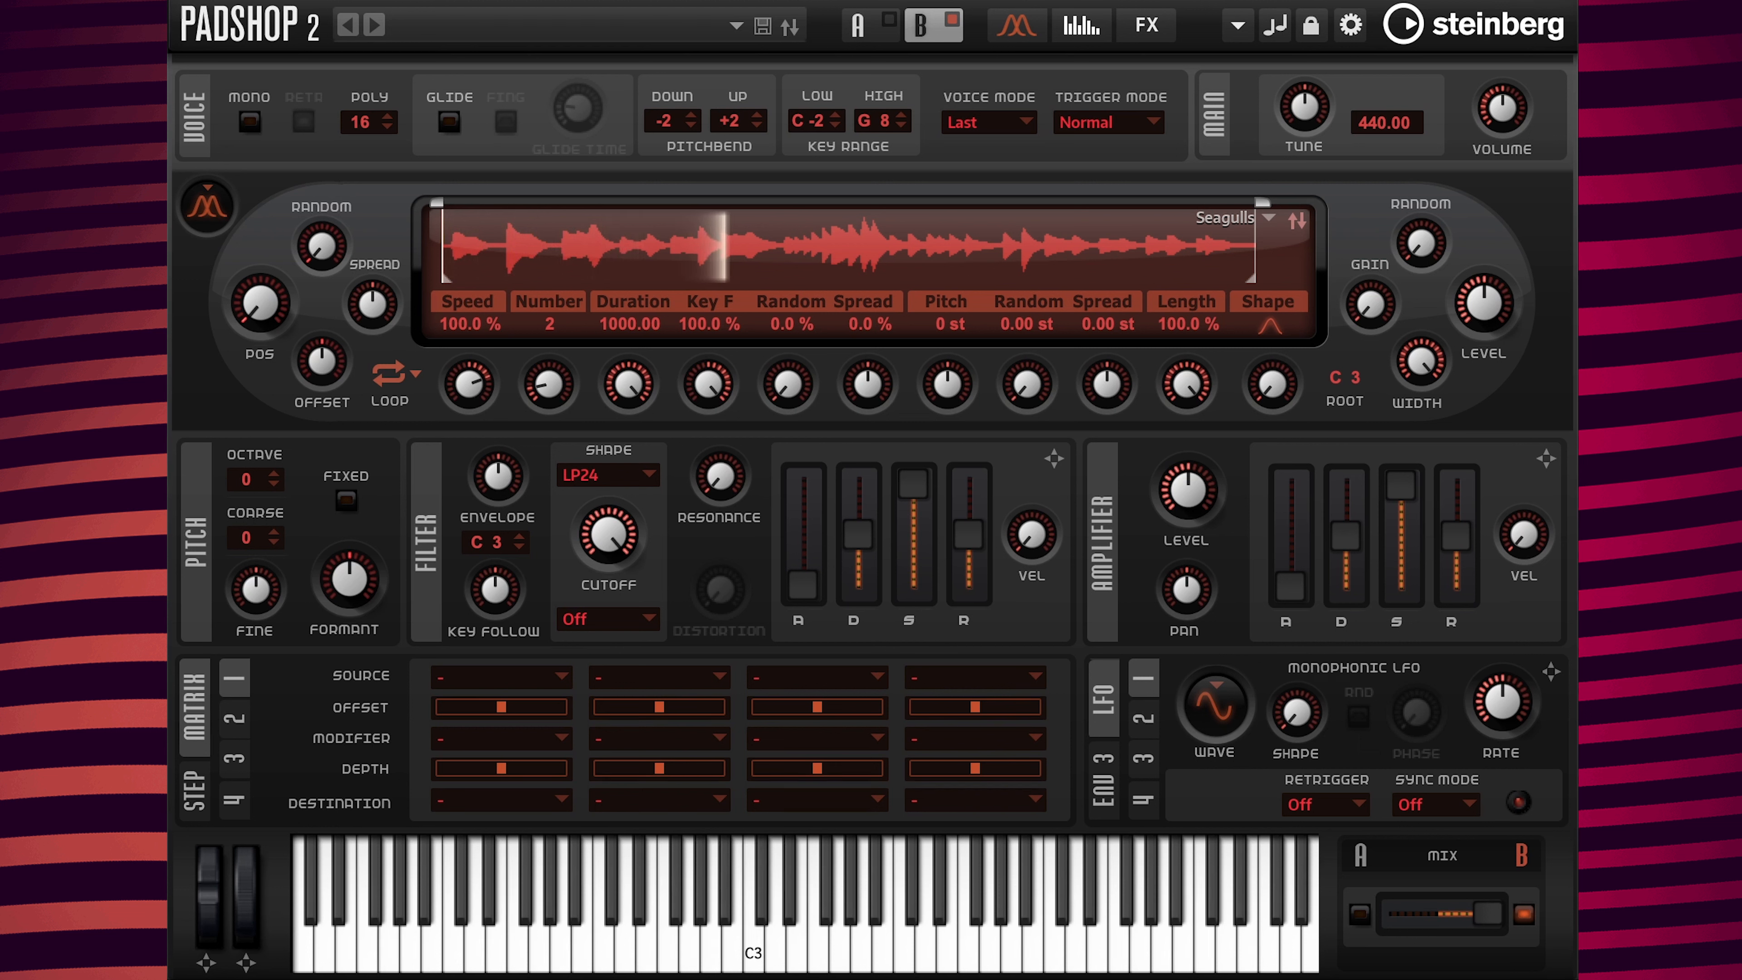
Turn on fixed pitch for layer B and set its duration key follow to 0 %
{"action": "left_click", "coordinate": [346, 501]}
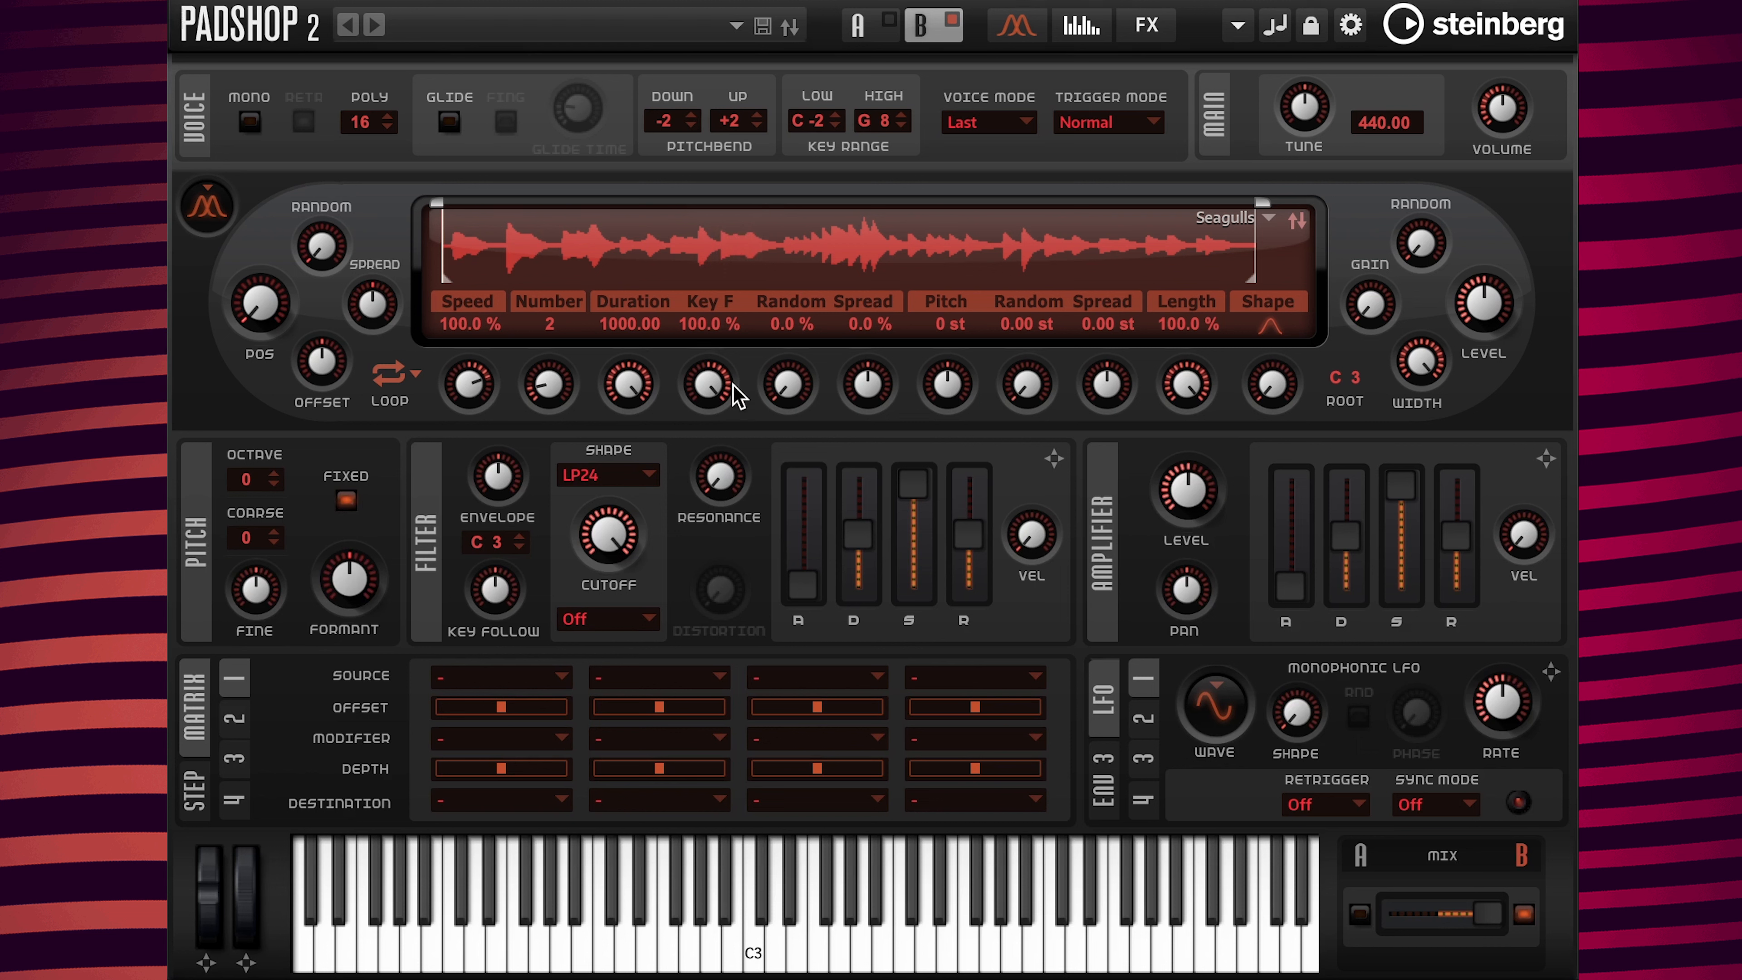
{"action": "double_click", "coordinate": [717, 324]}
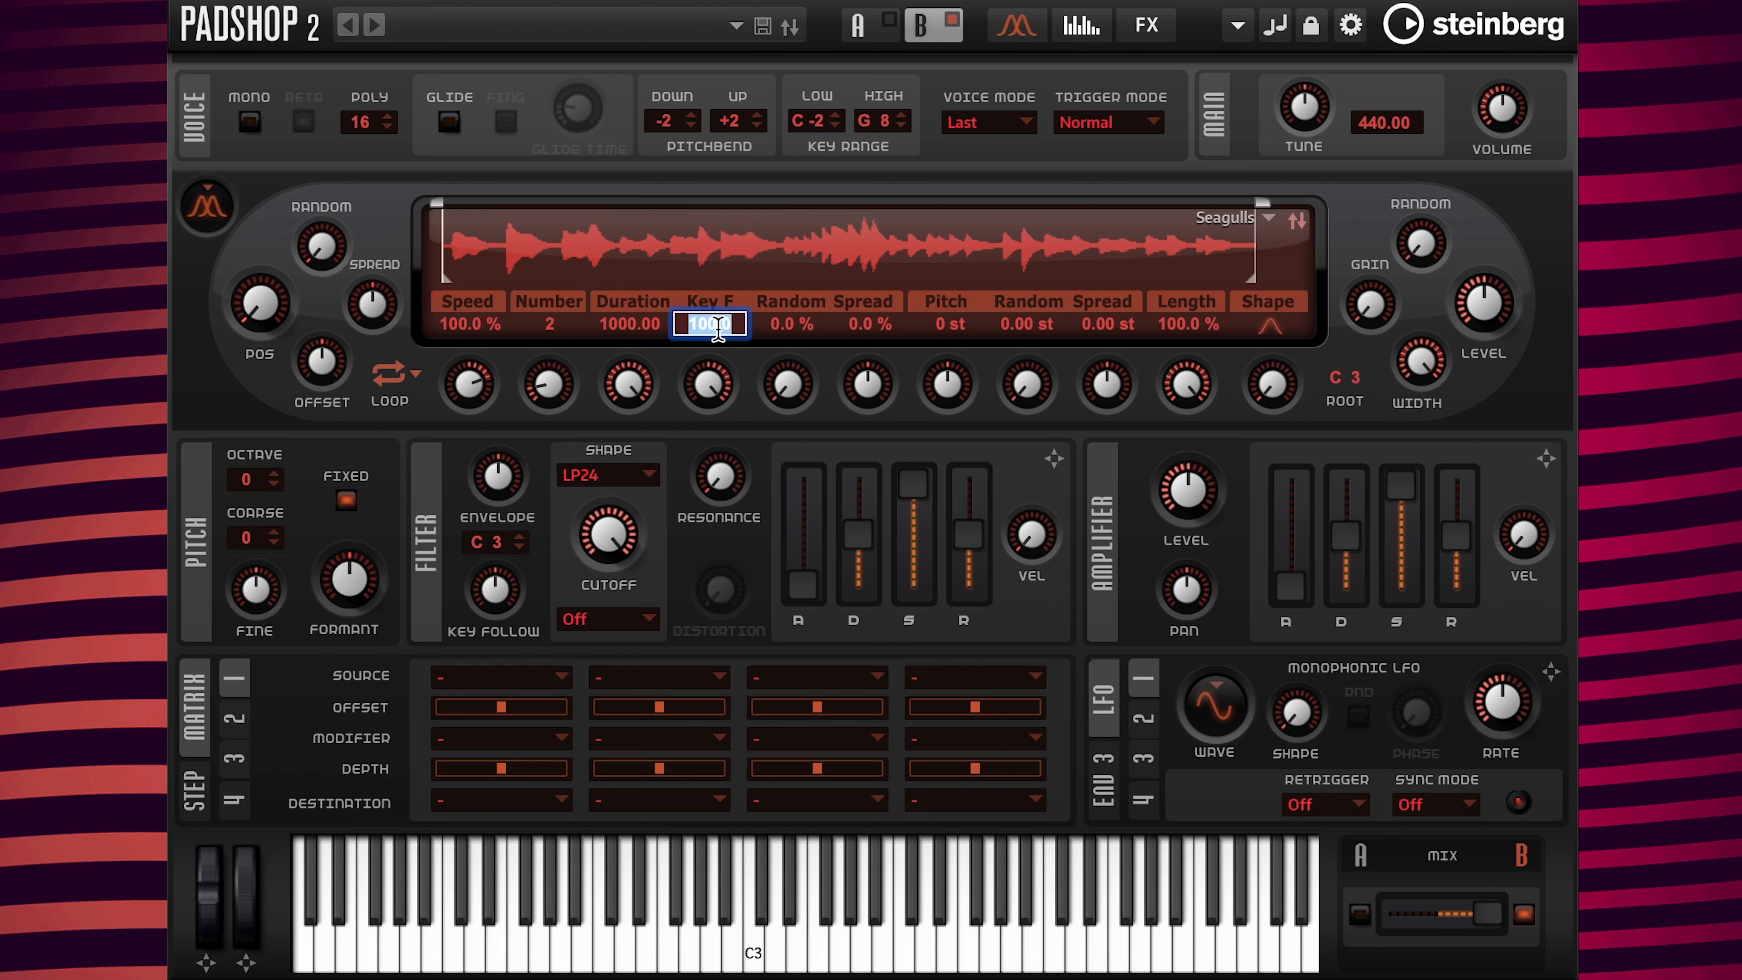
{"action": "type", "text": "0"}
{"action": "key", "text": "Return"}
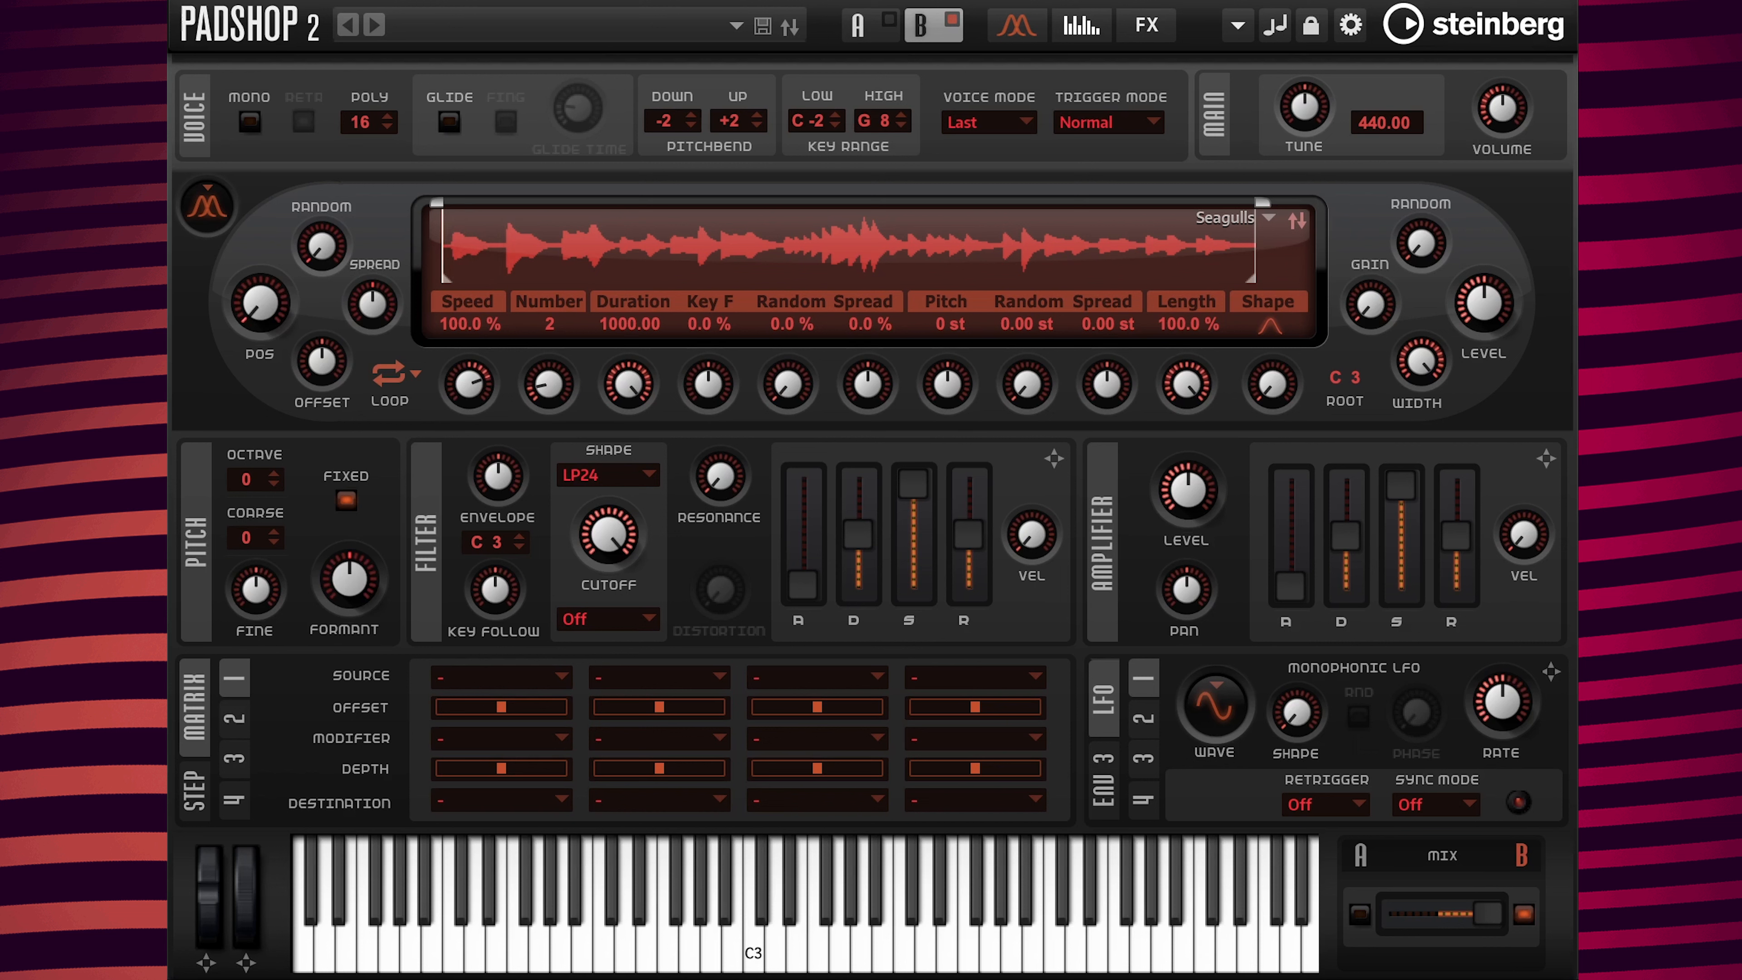
Route Key Follow to Grain Position in layer B's first modulation matrix slot and raise its depth to a positive amount
{"action": "left_click", "coordinate": [507, 685]}
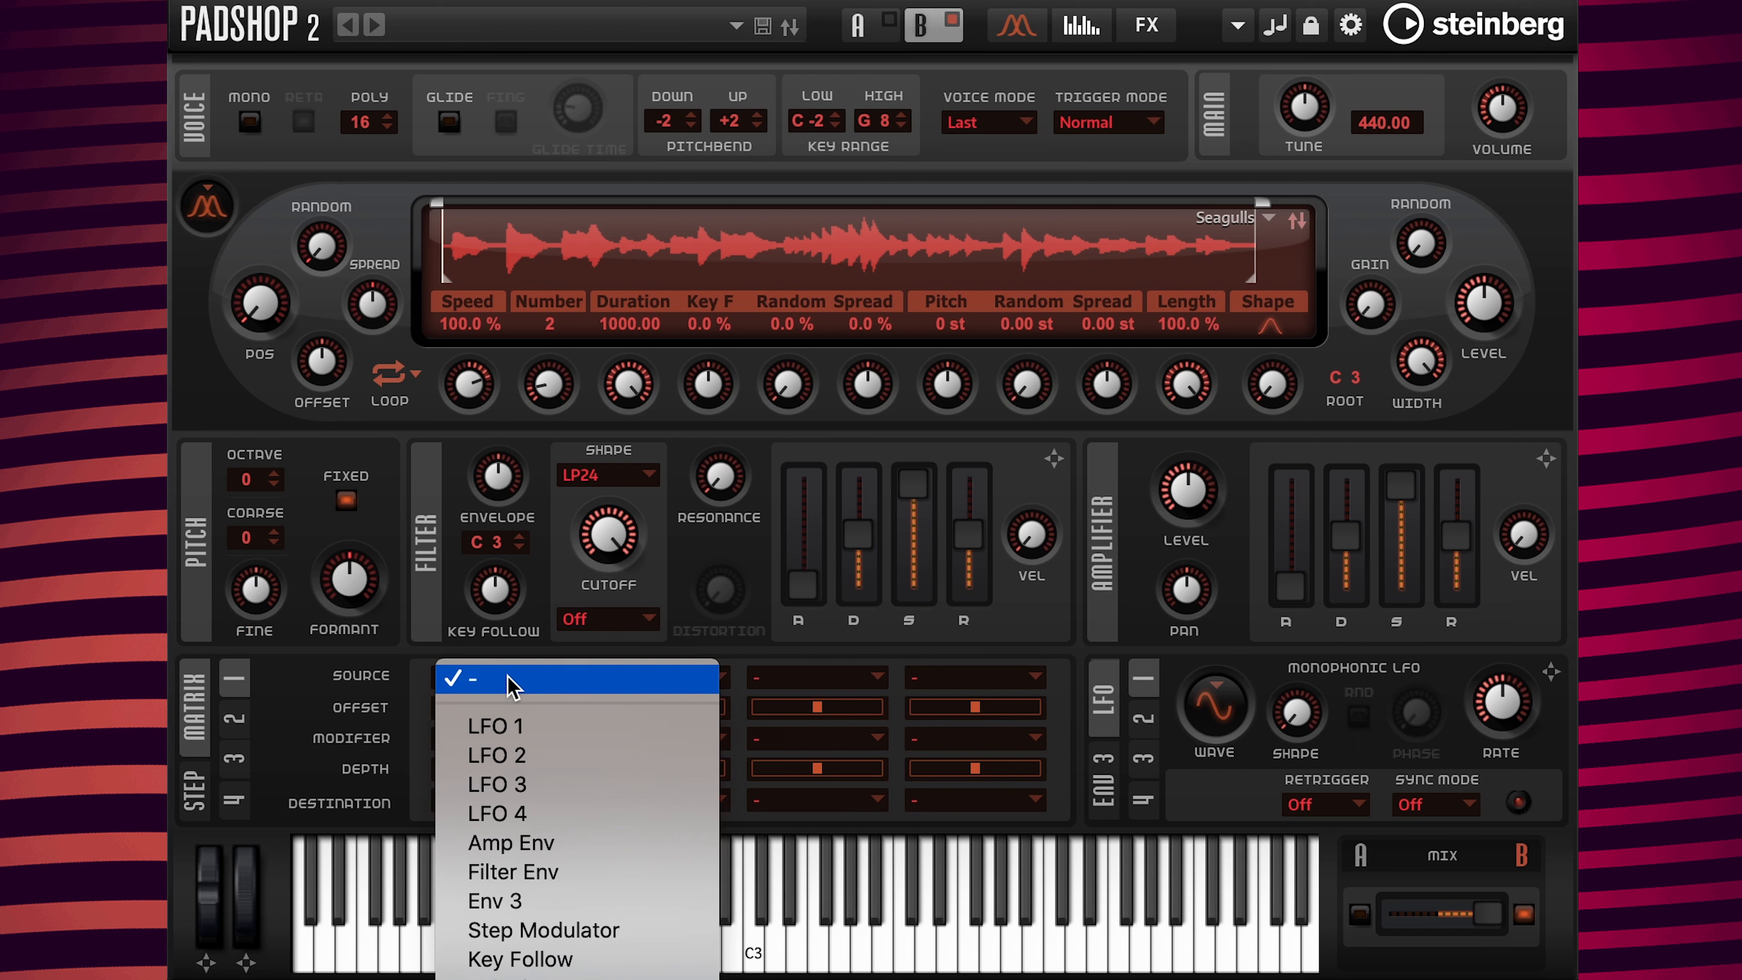
{"action": "left_click", "coordinate": [538, 961]}
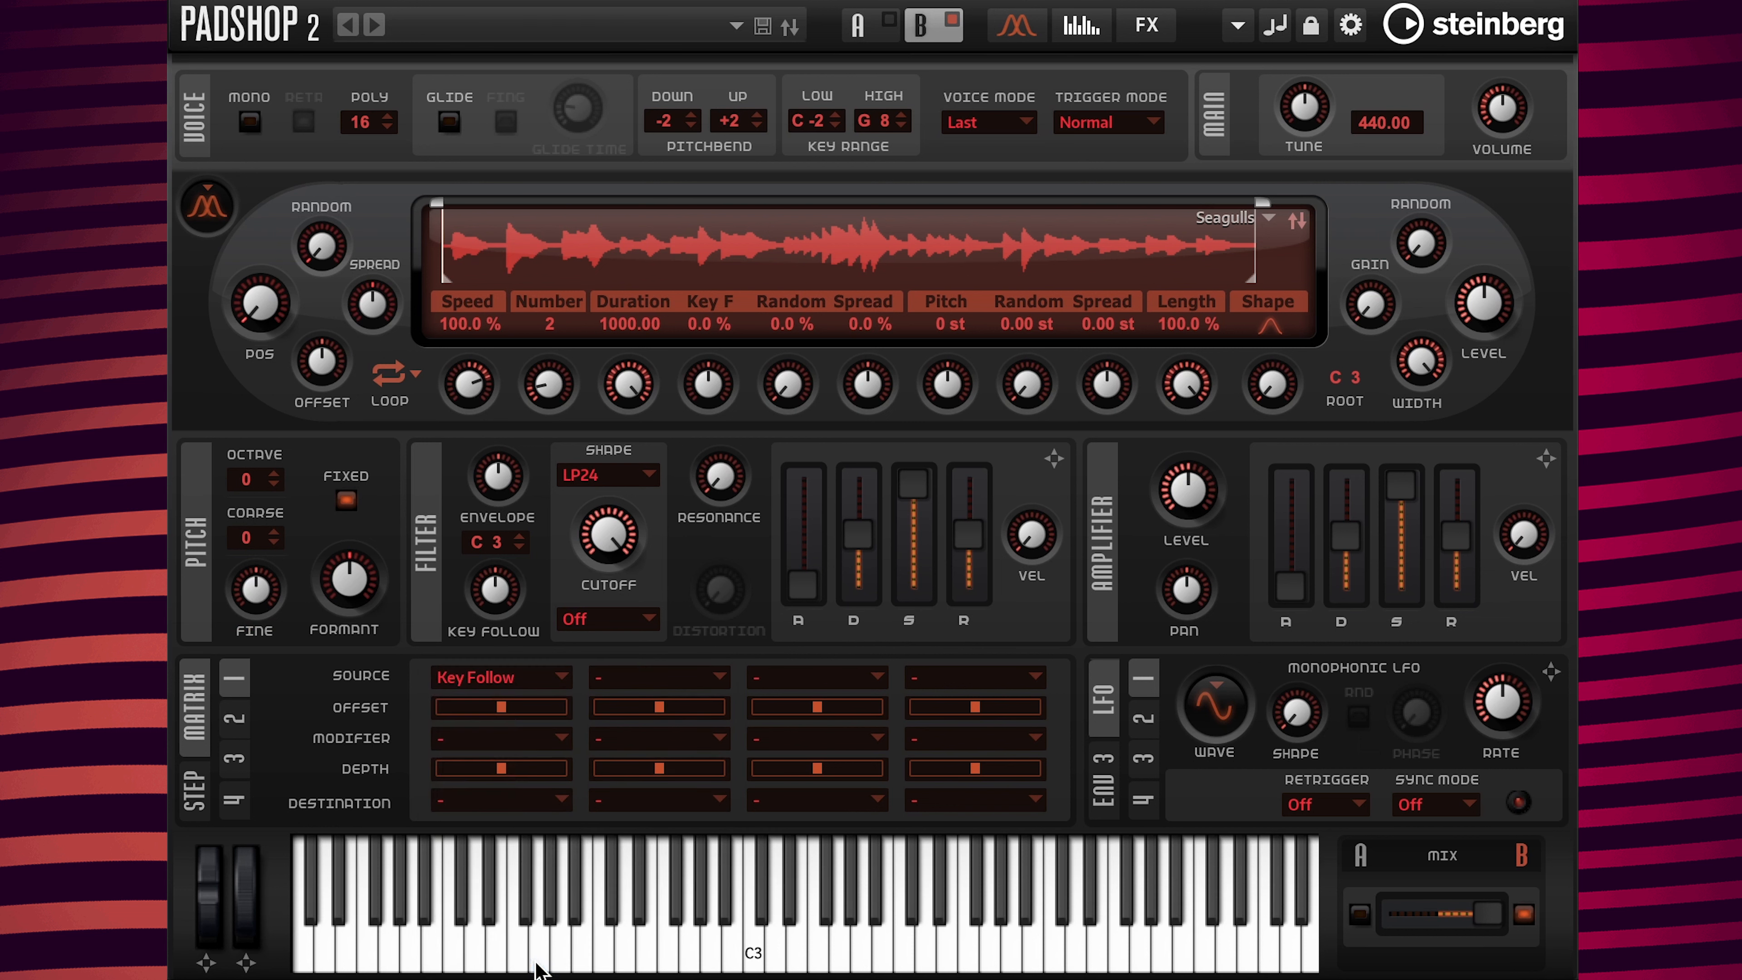
{"action": "left_click", "coordinate": [525, 810]}
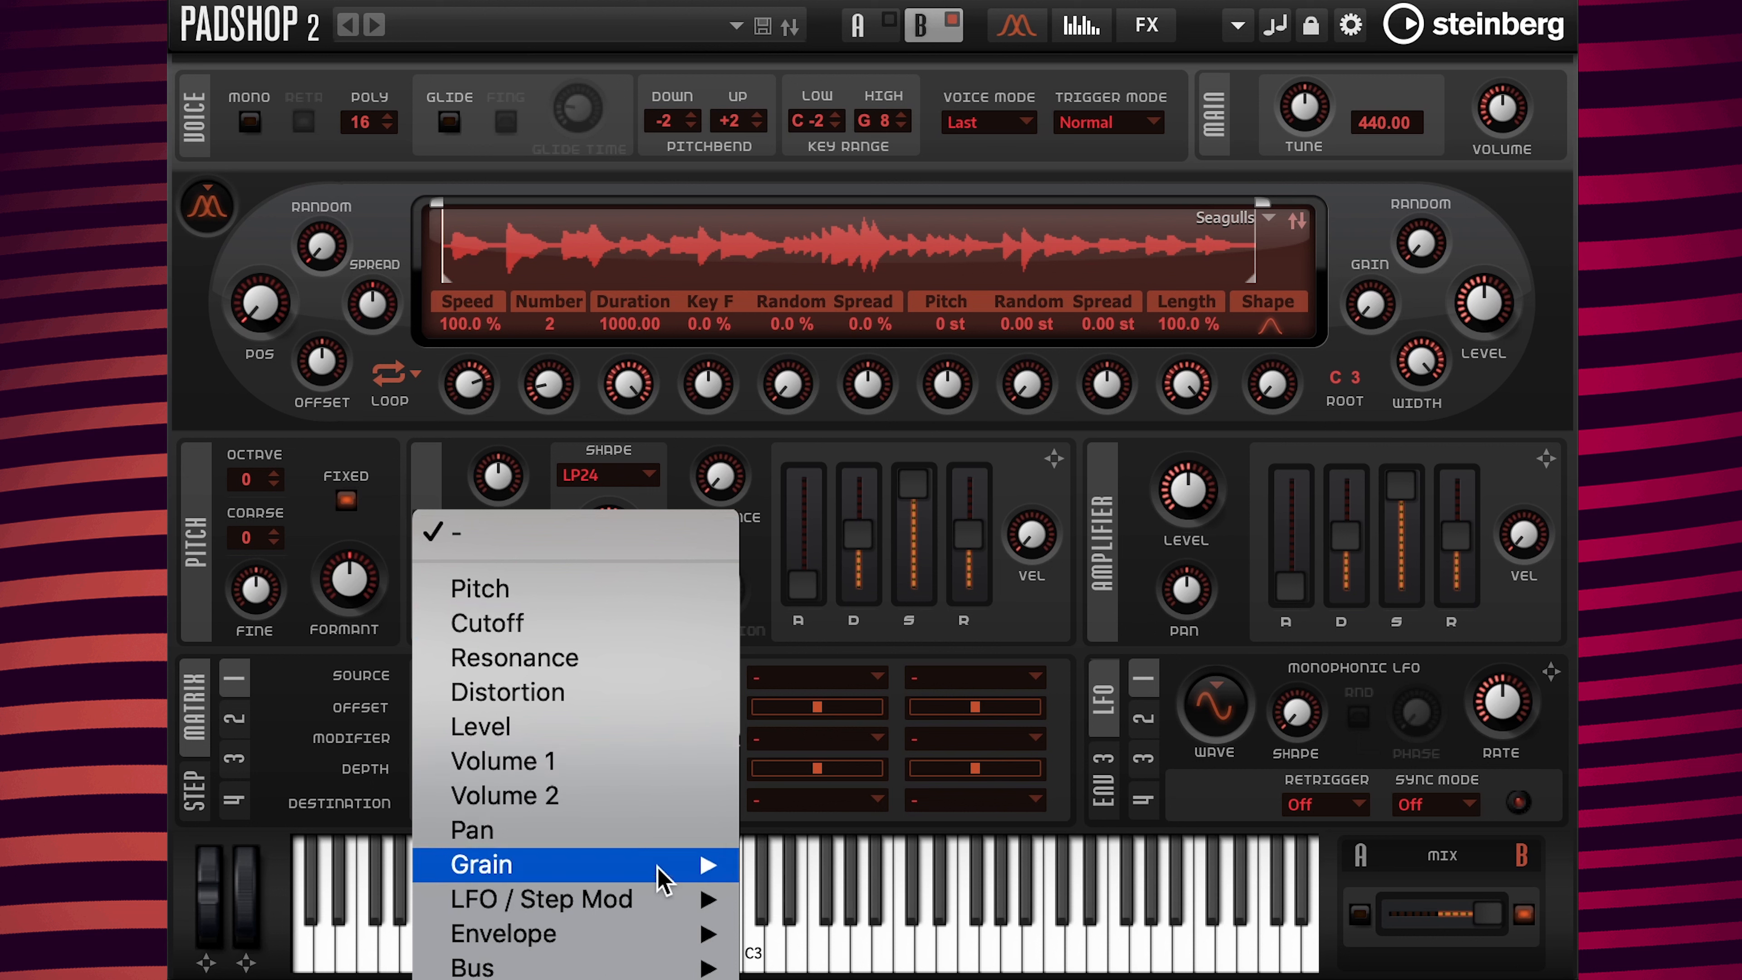
{"action": "mouse_move", "coordinate": [662, 868]}
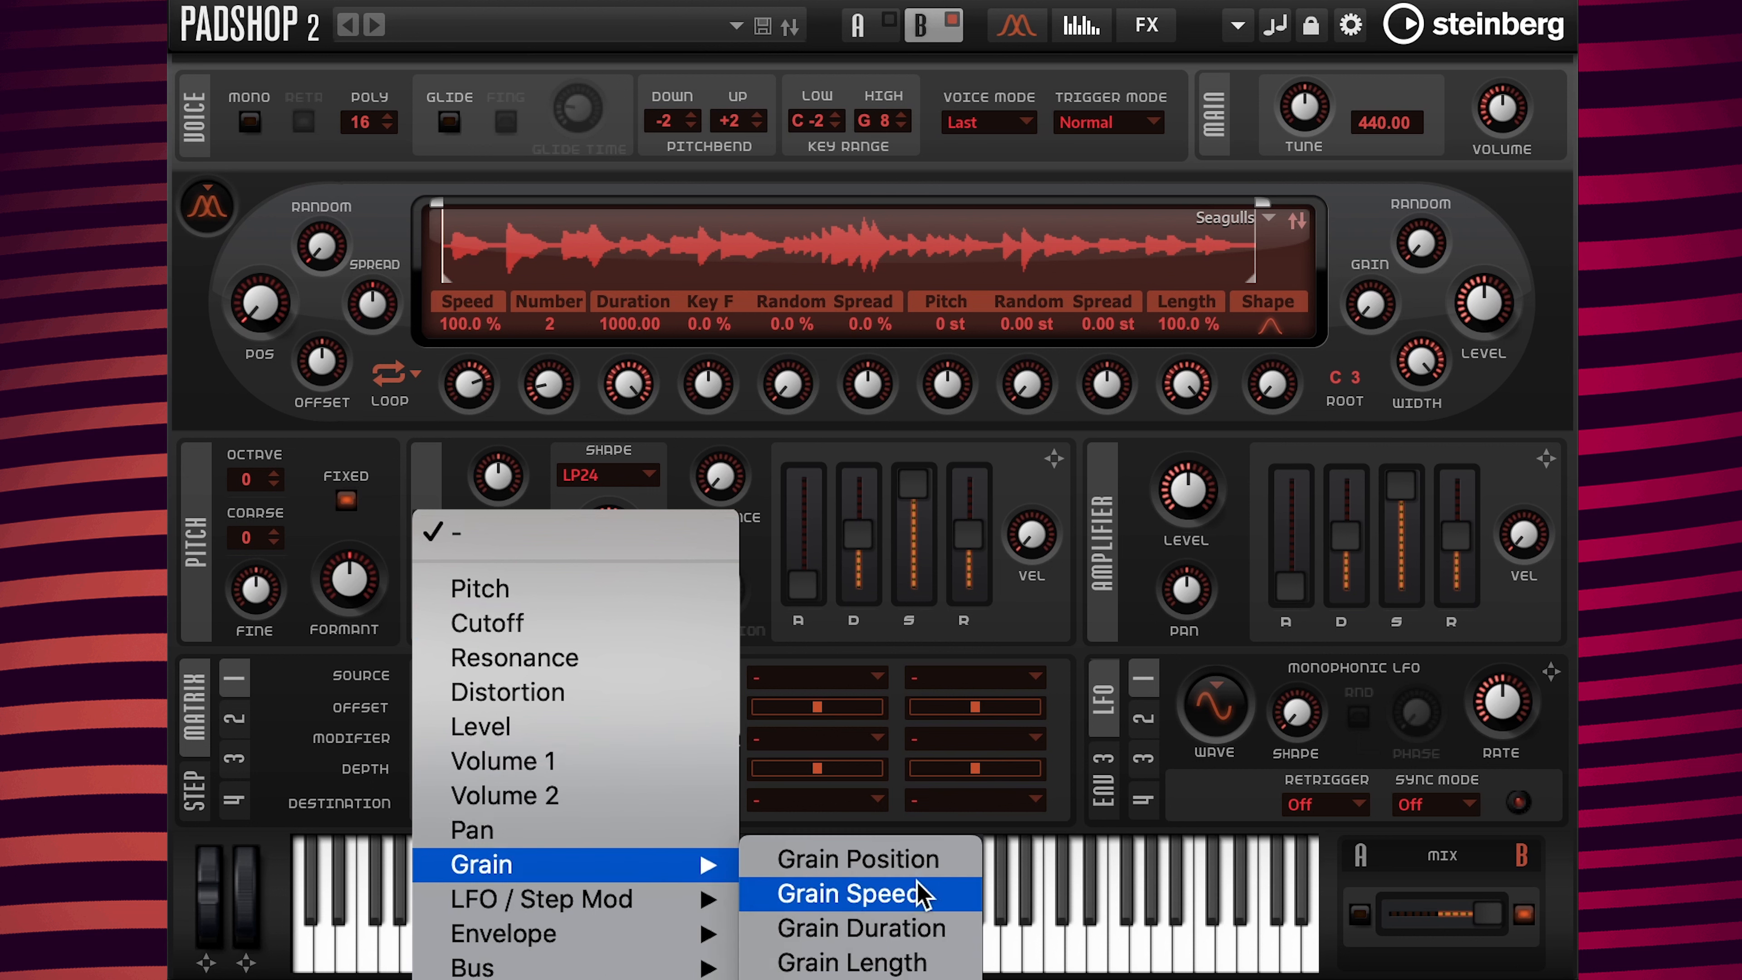
{"action": "left_click", "coordinate": [947, 860]}
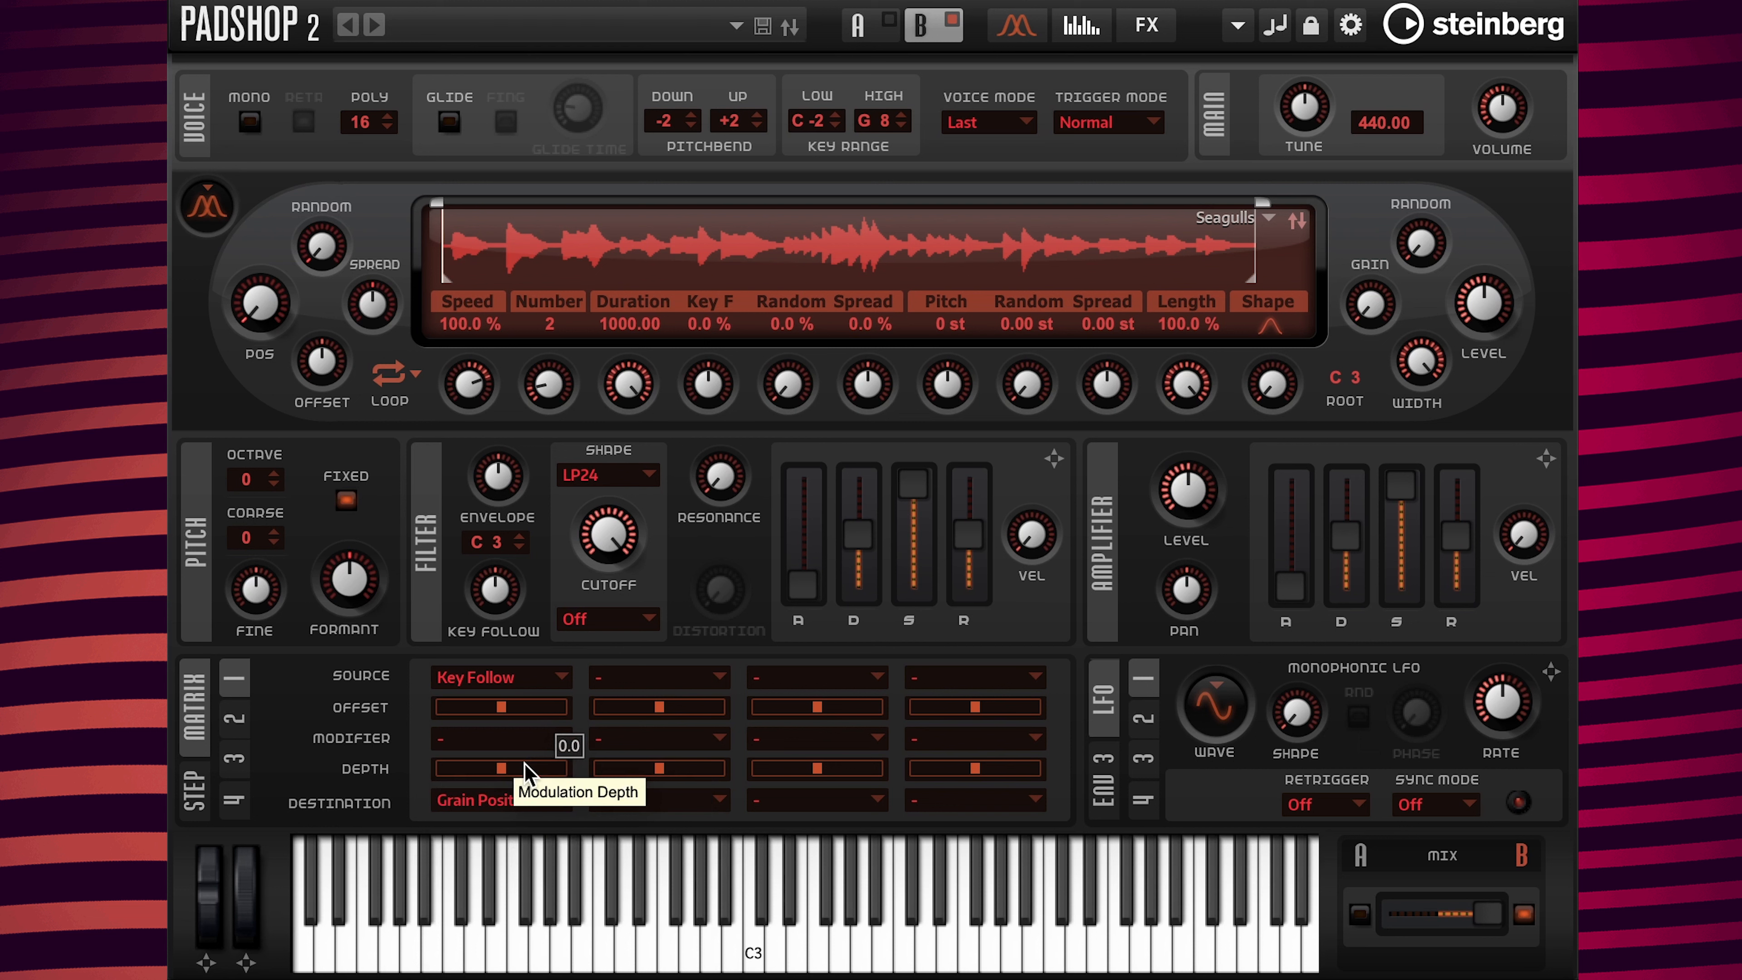
{"action": "left_click_drag", "start_coordinate": [528, 774], "coordinate": [535, 777]}
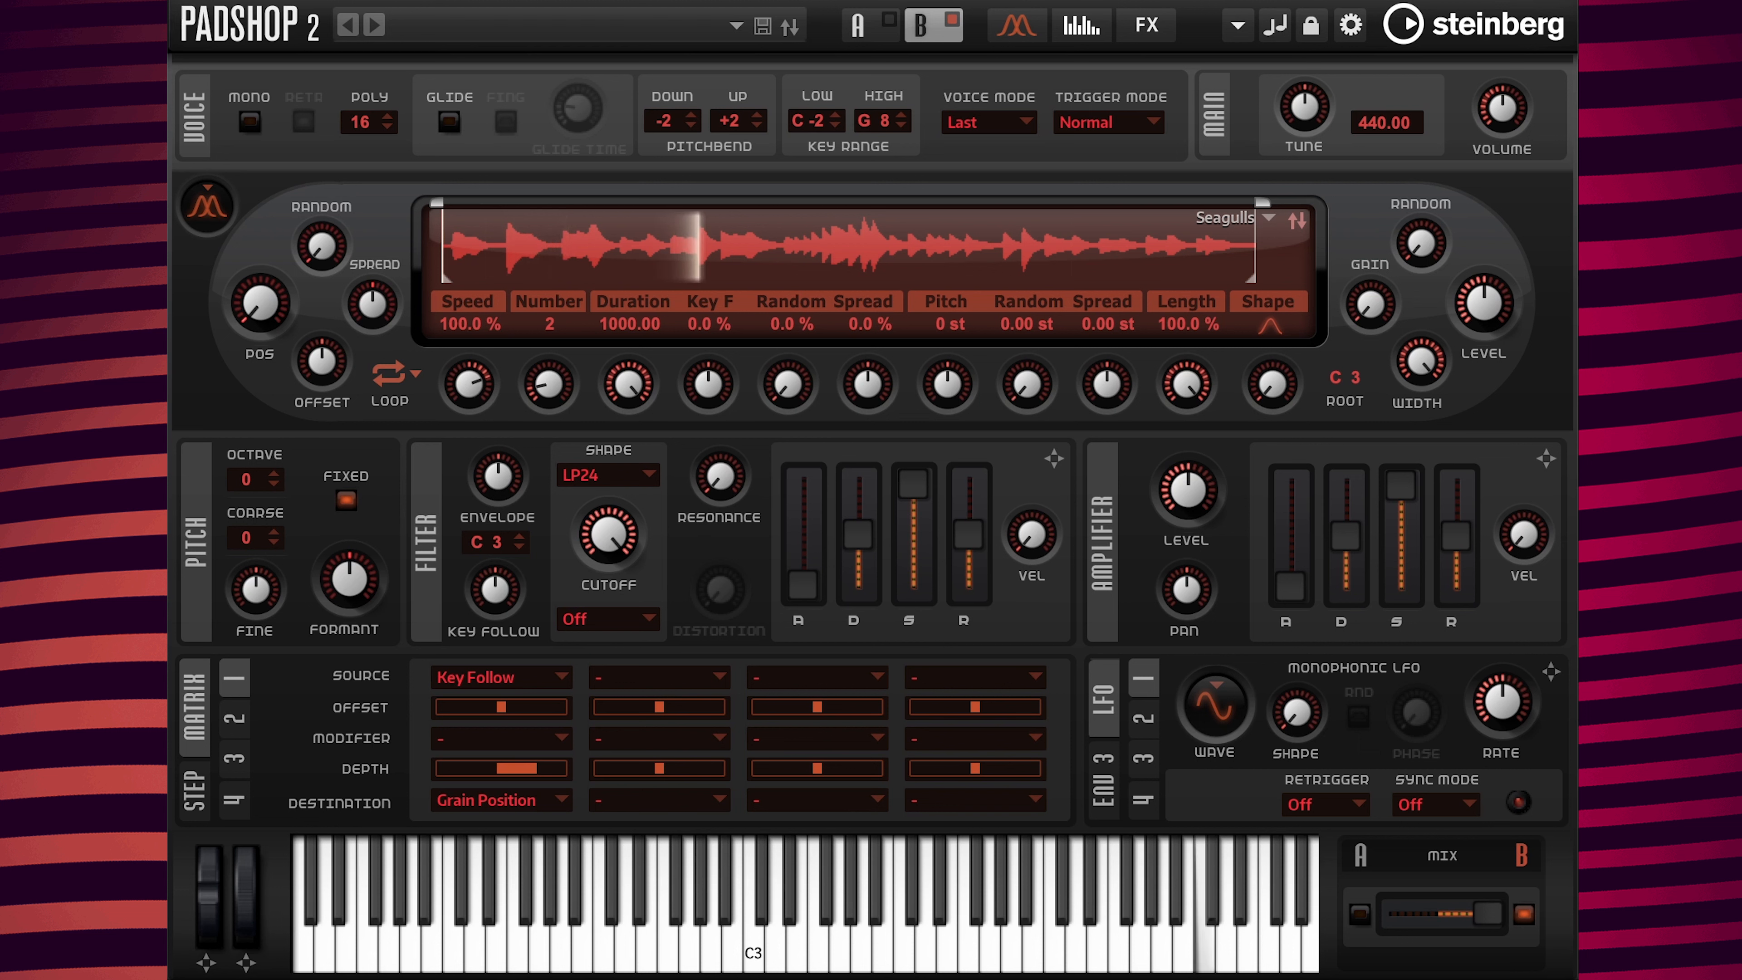
Set layer B's grain start position to 50
{"action": "double_click", "coordinate": [261, 355]}
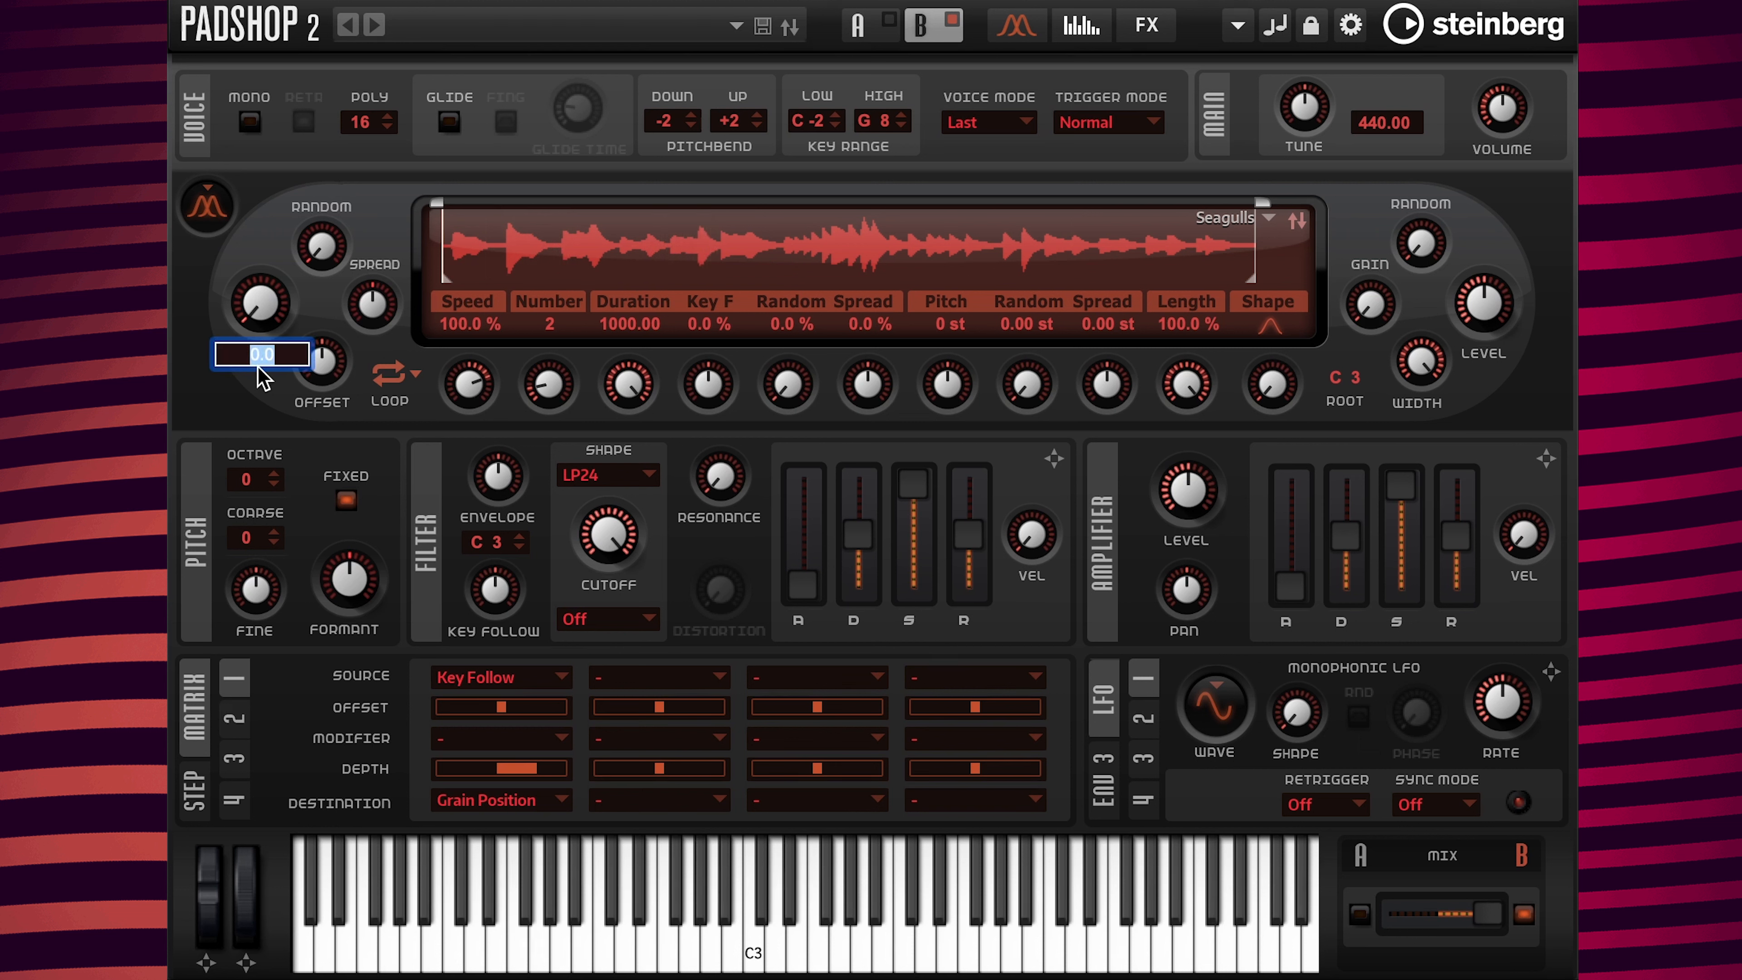
{"action": "type", "text": "50"}
{"action": "key", "text": "Return"}
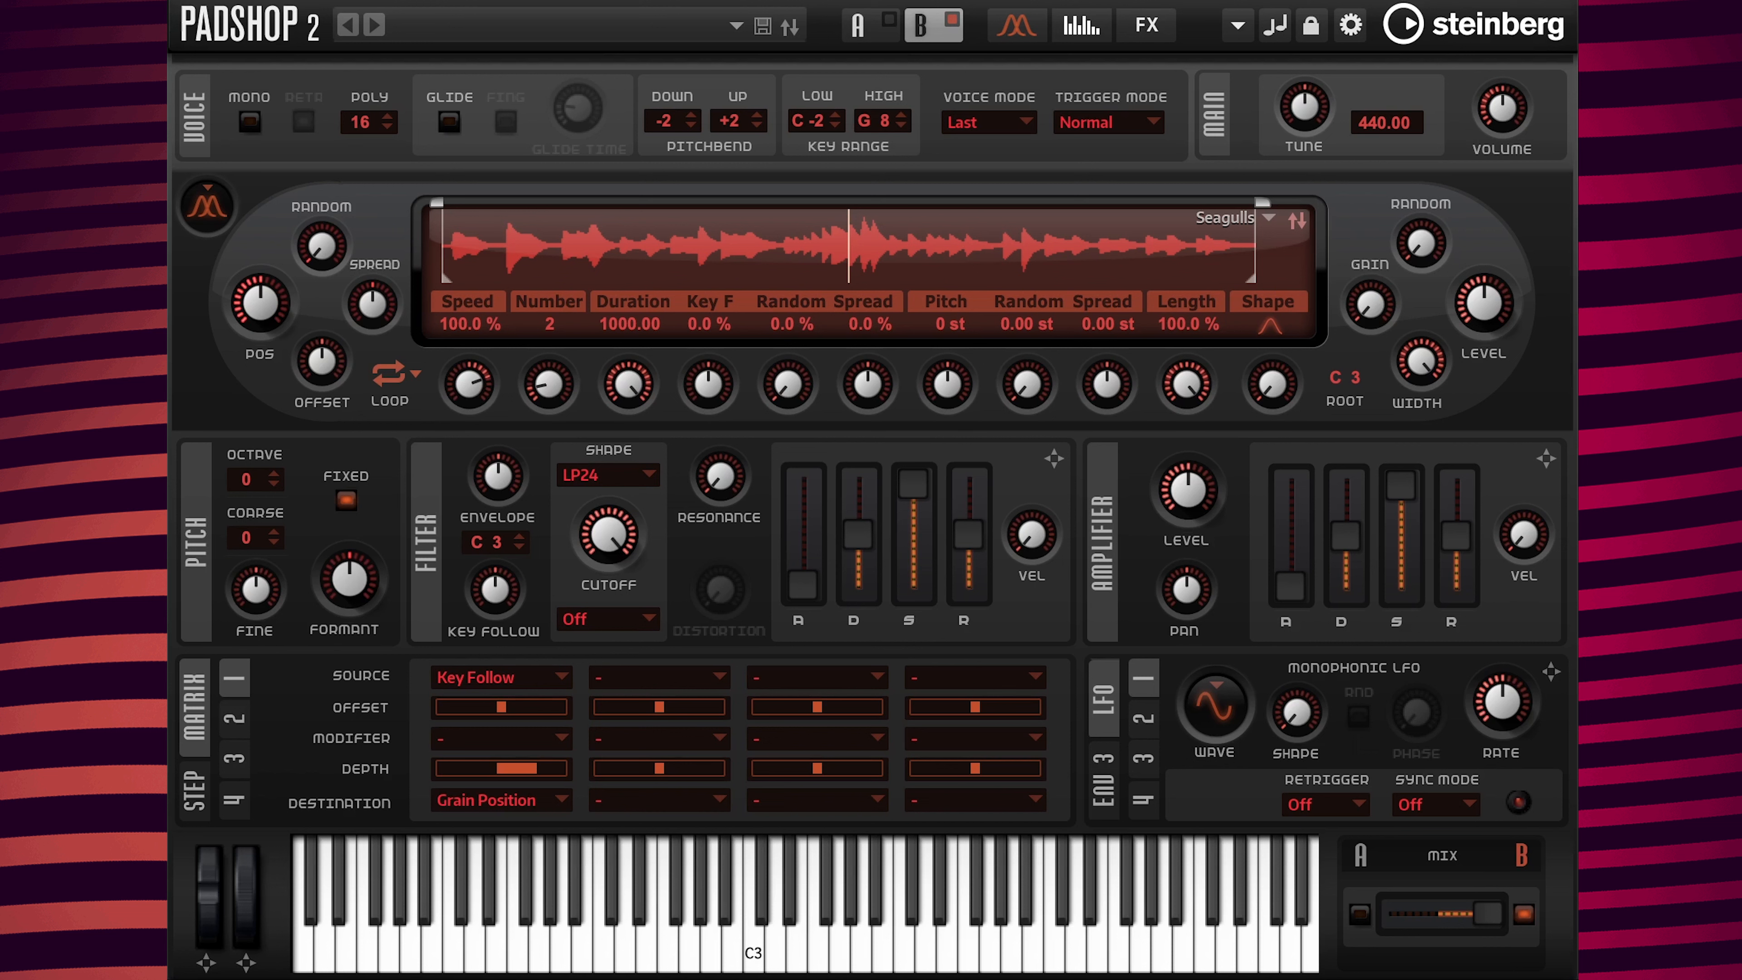
Switch layer A back on and set the layer mix to A100
{"action": "mouse_move", "coordinate": [1449, 912]}
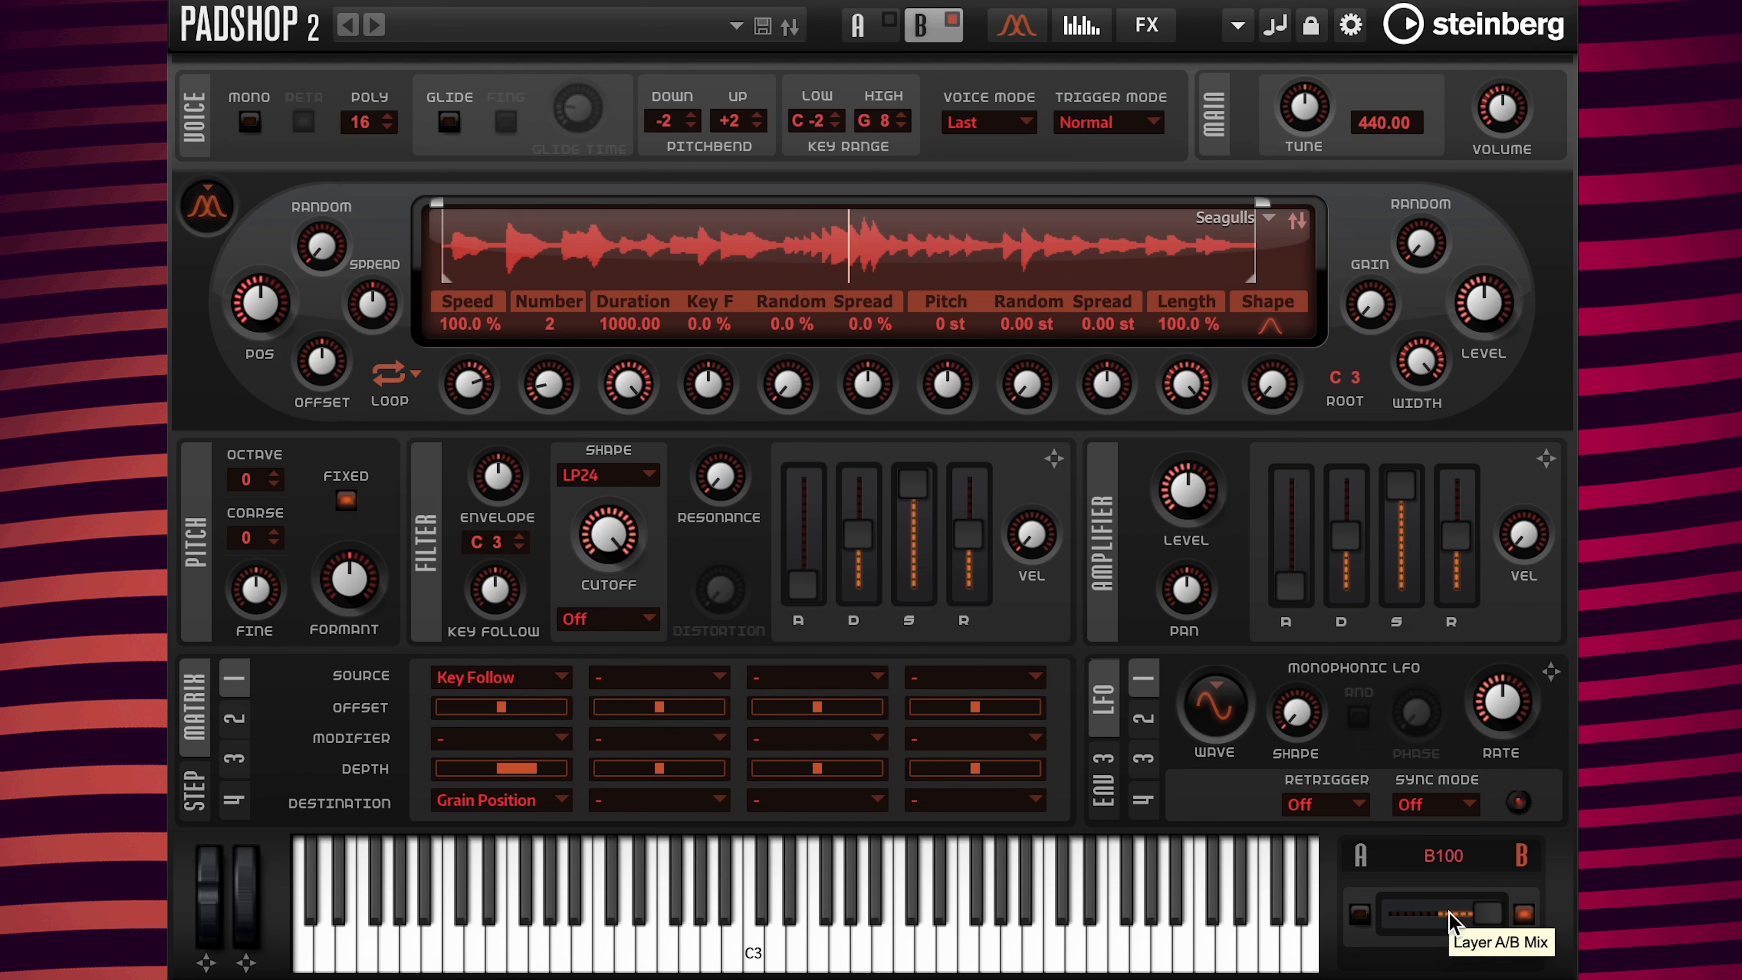
{"action": "left_click", "coordinate": [1360, 915]}
{"action": "mouse_move", "coordinate": [1435, 870]}
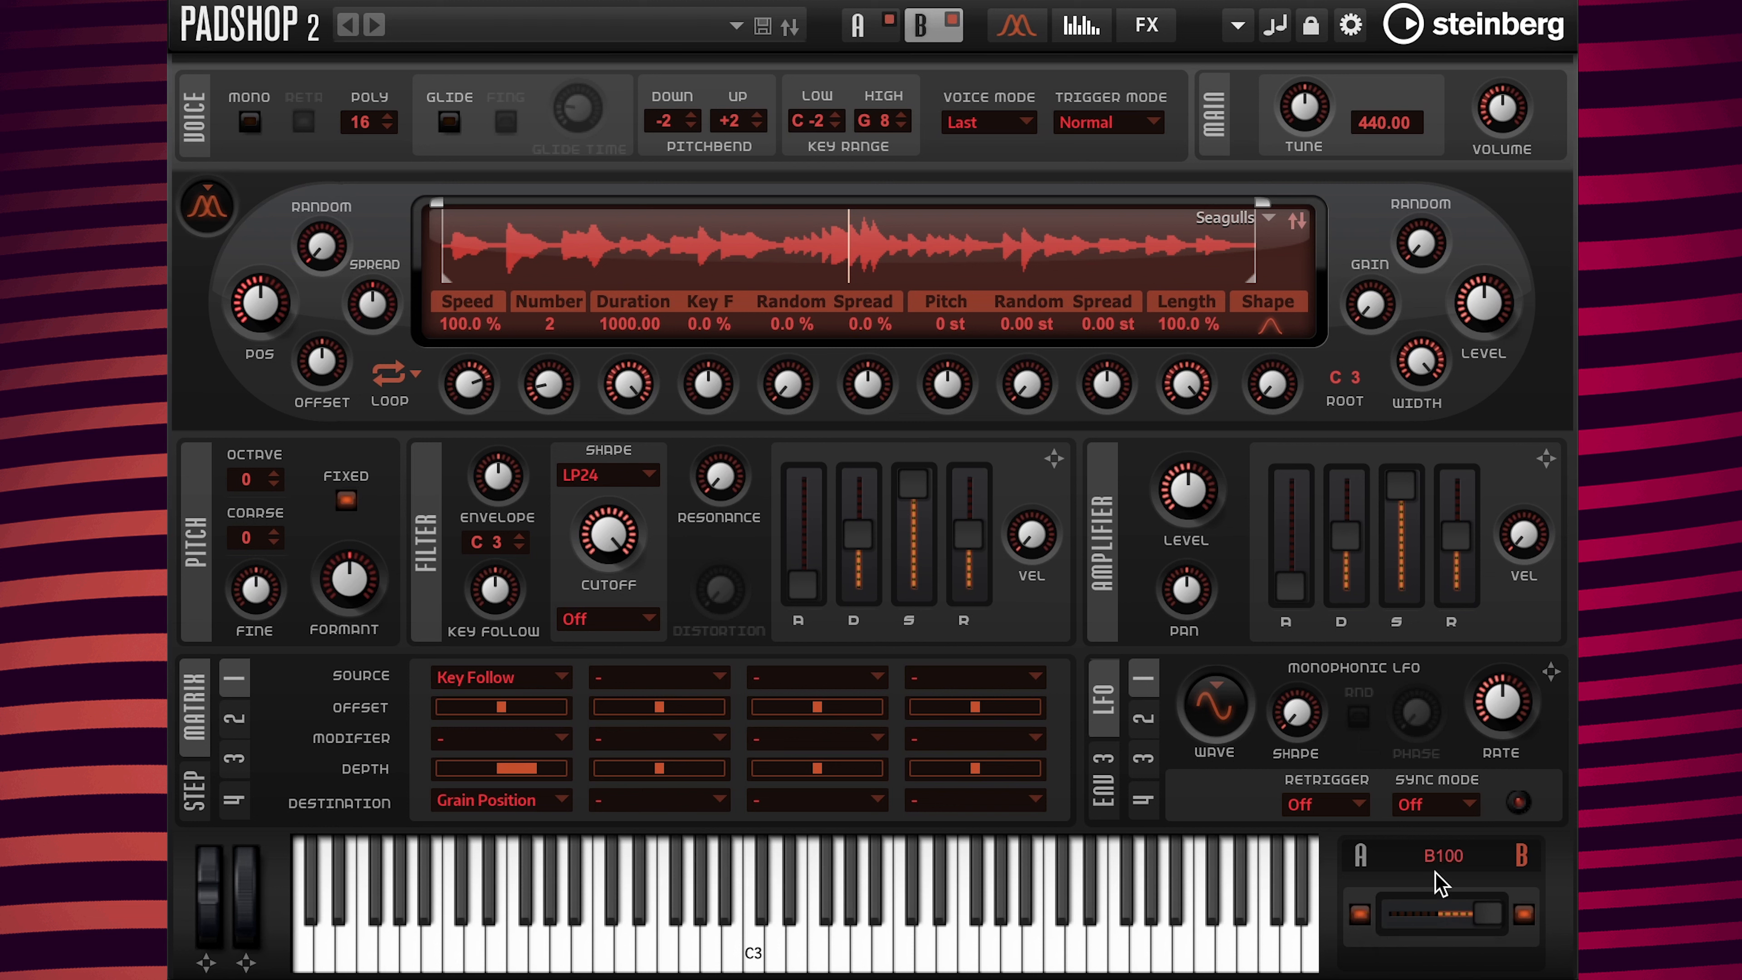
{"action": "double_click", "coordinate": [1442, 859]}
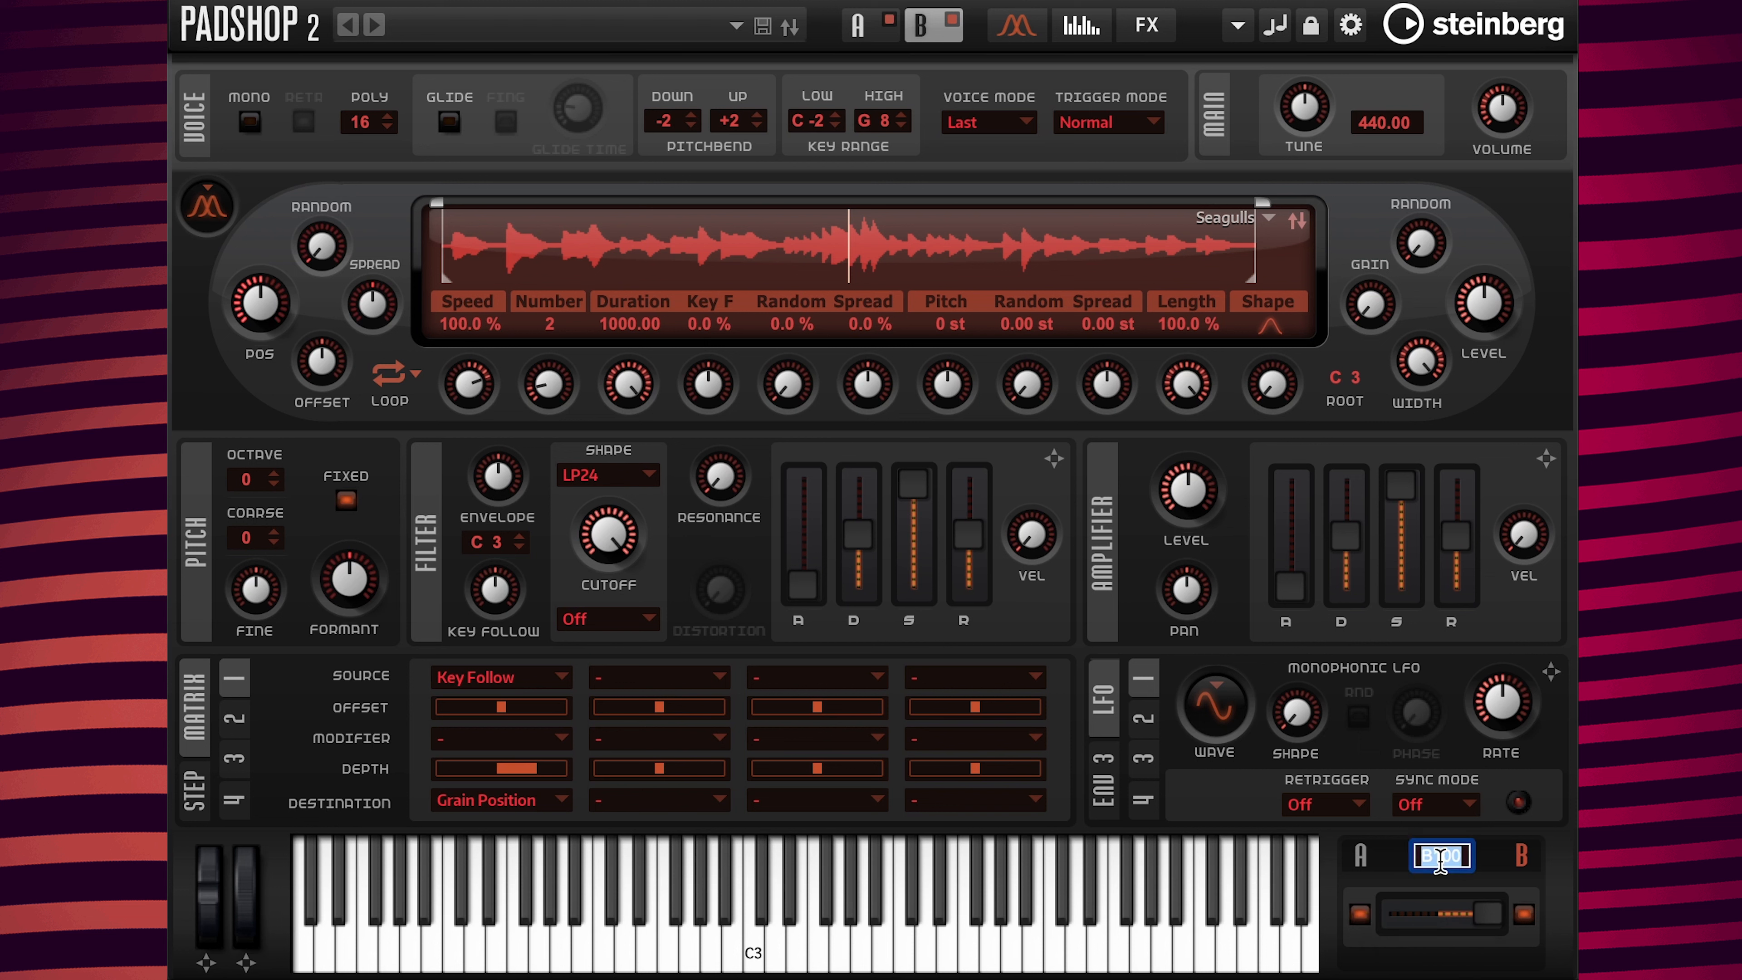
{"action": "type", "text": "a100"}
{"action": "key", "text": "Return"}
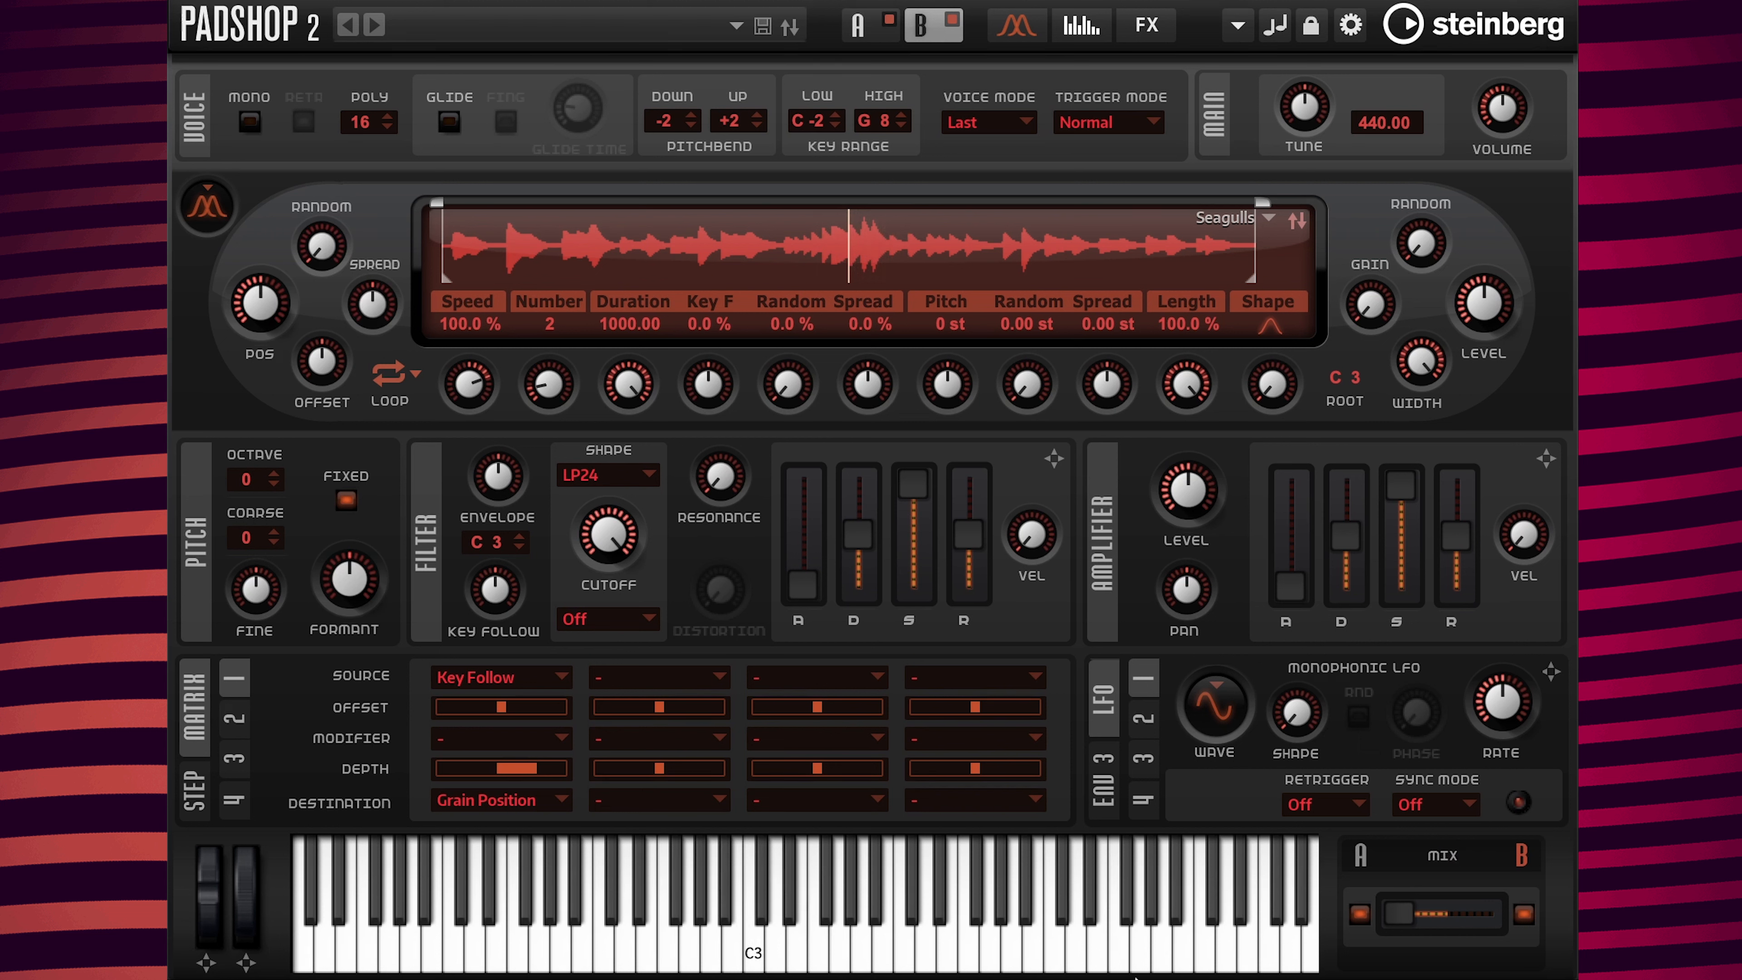
{"action": "mouse_move", "coordinate": [1401, 921]}
{"action": "double_click", "coordinate": [1434, 858]}
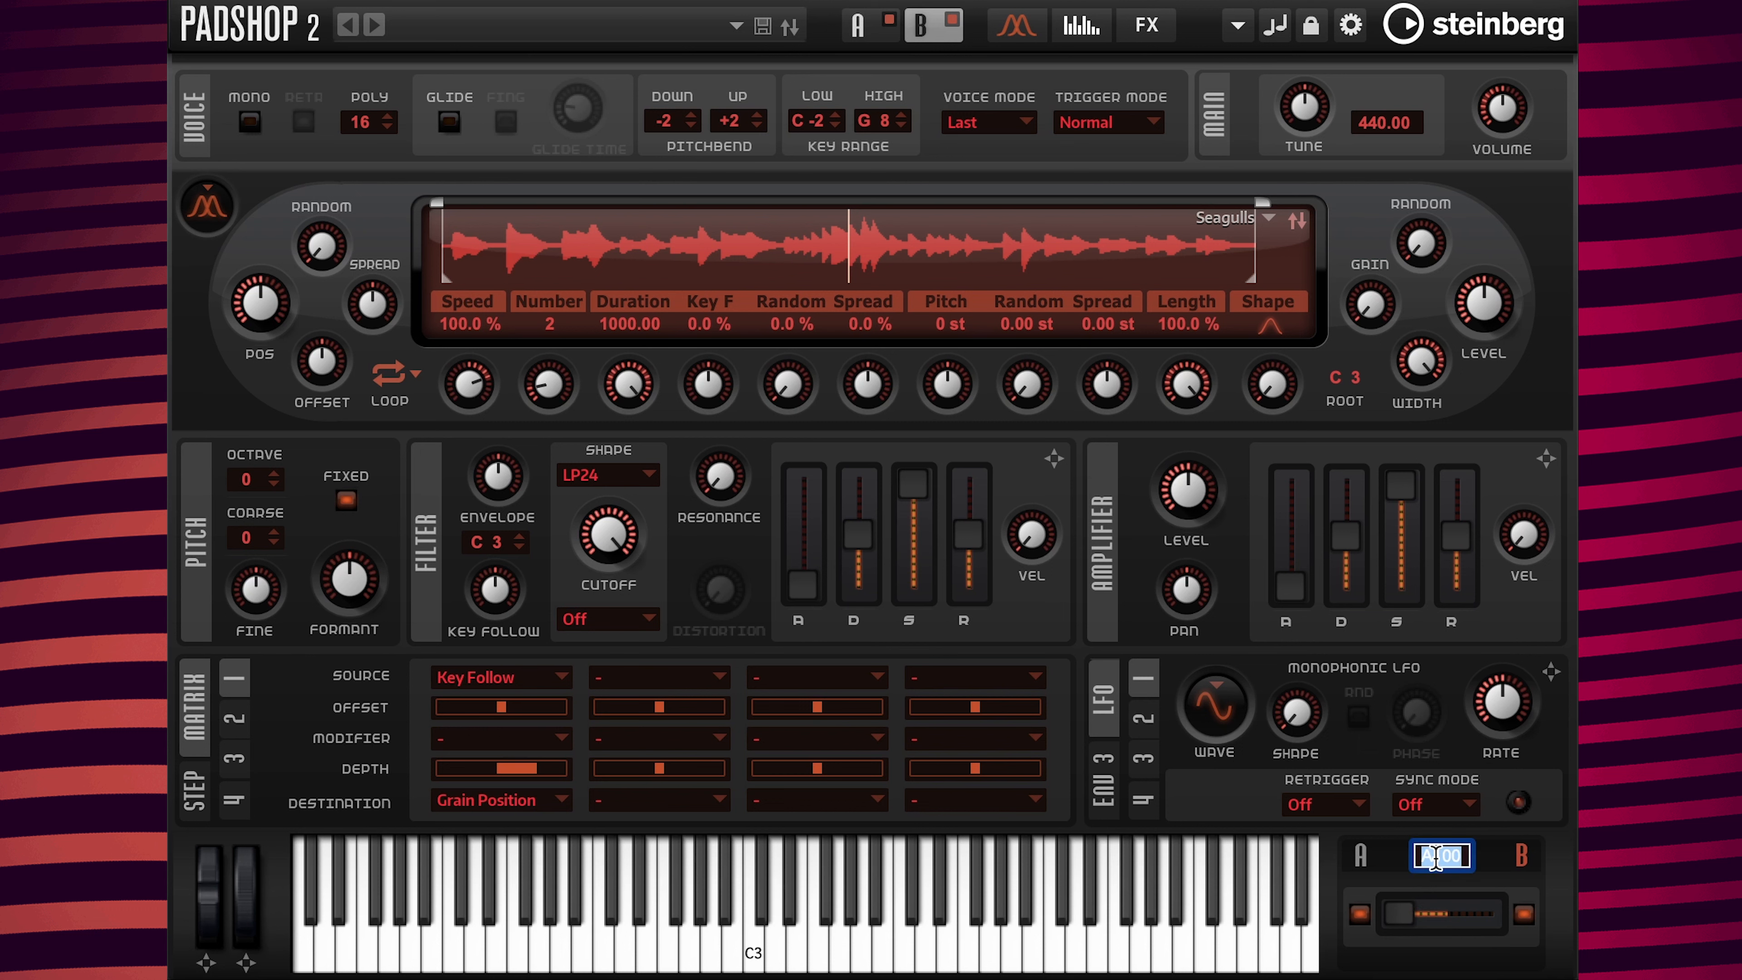
{"action": "type", "text": "0"}
{"action": "key", "text": "Return"}
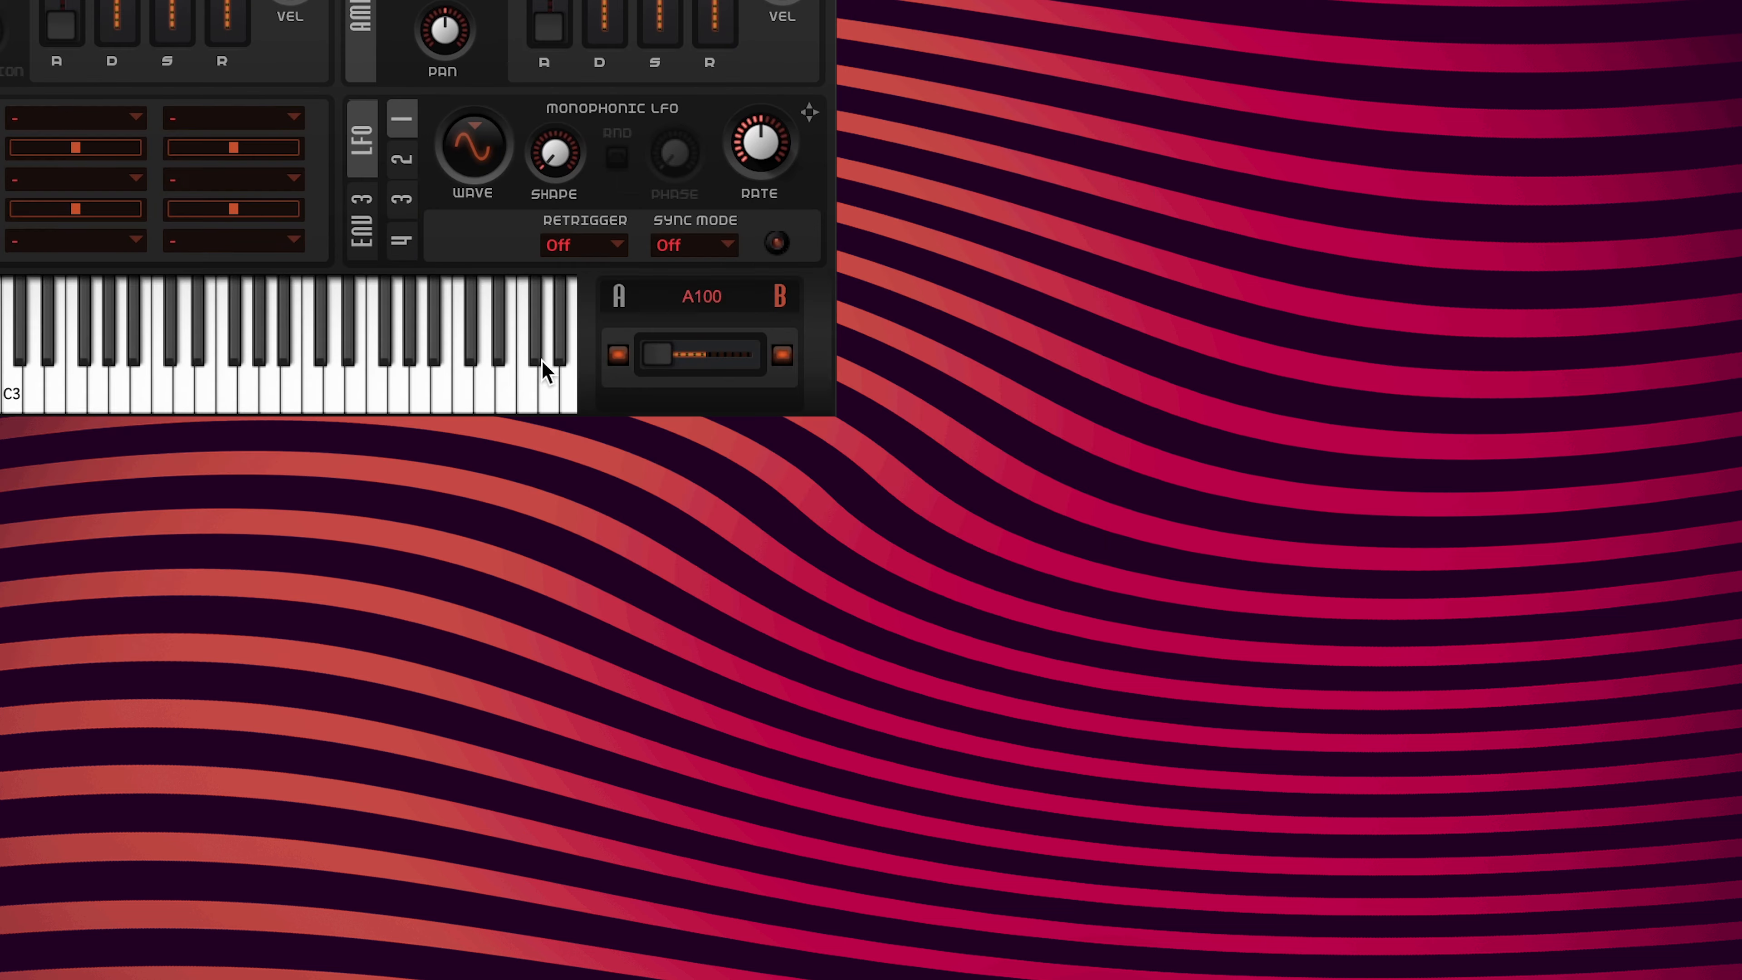
{"action": "left_click", "coordinate": [1361, 914]}
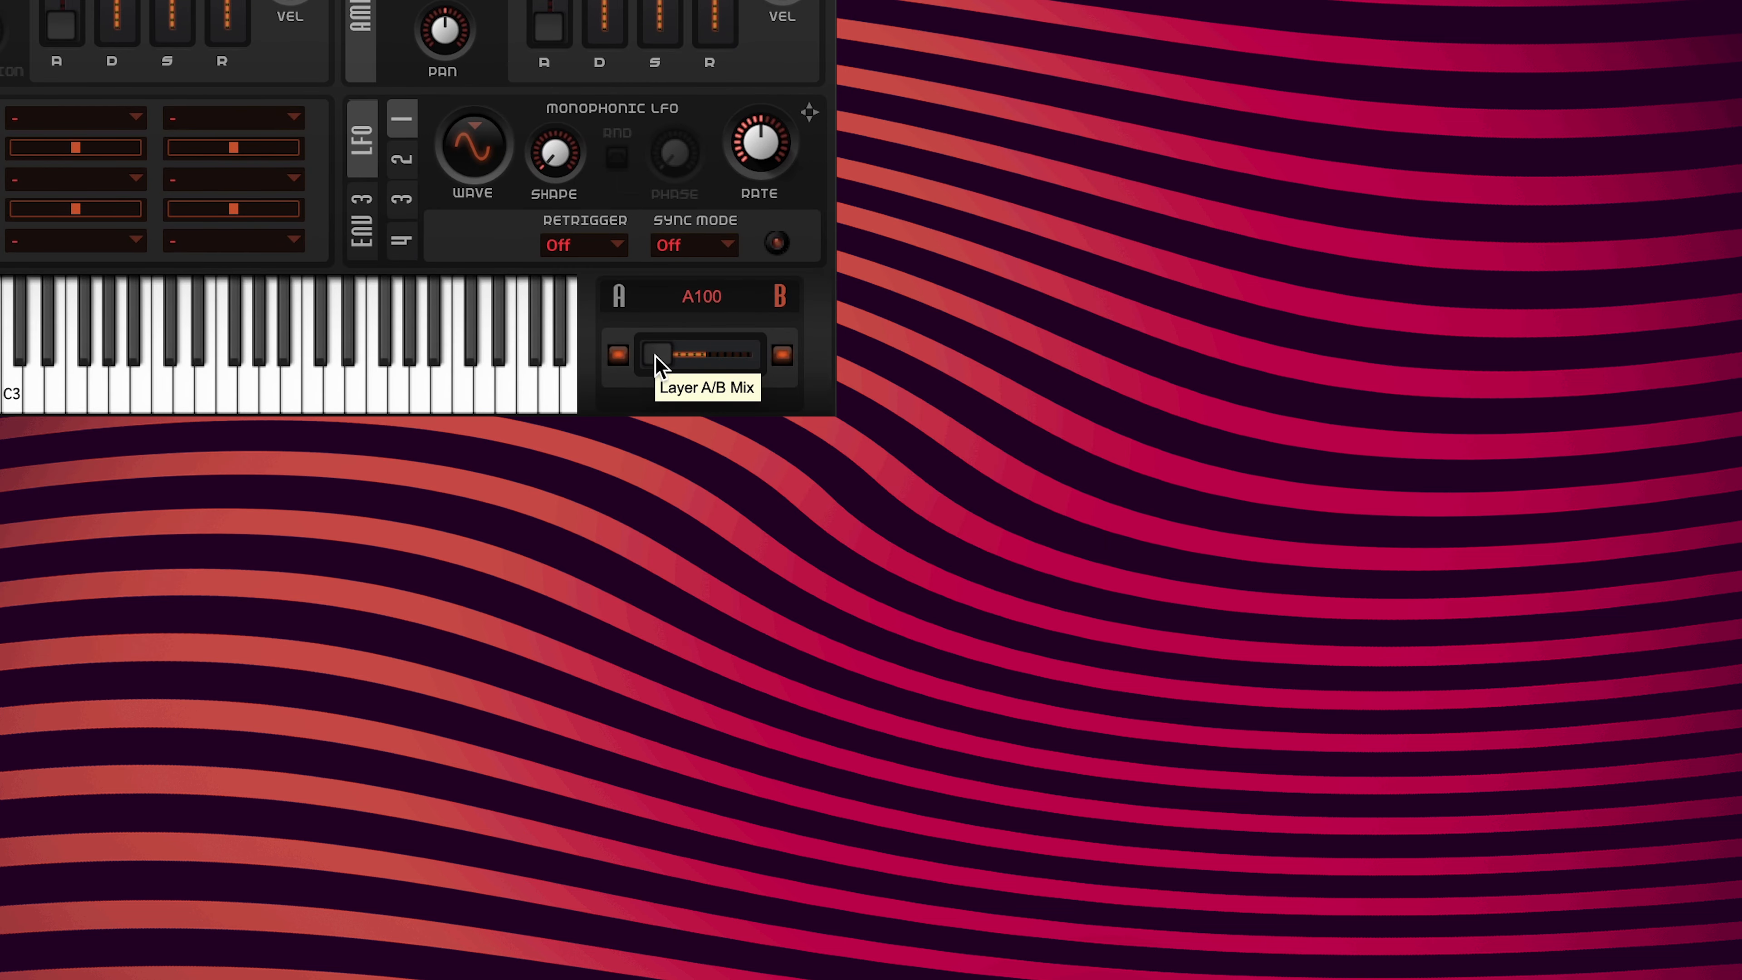
Enable modulation wheel control for the layer mix and store A100 as the wheel's minimum
{"action": "right_click", "coordinate": [655, 364]}
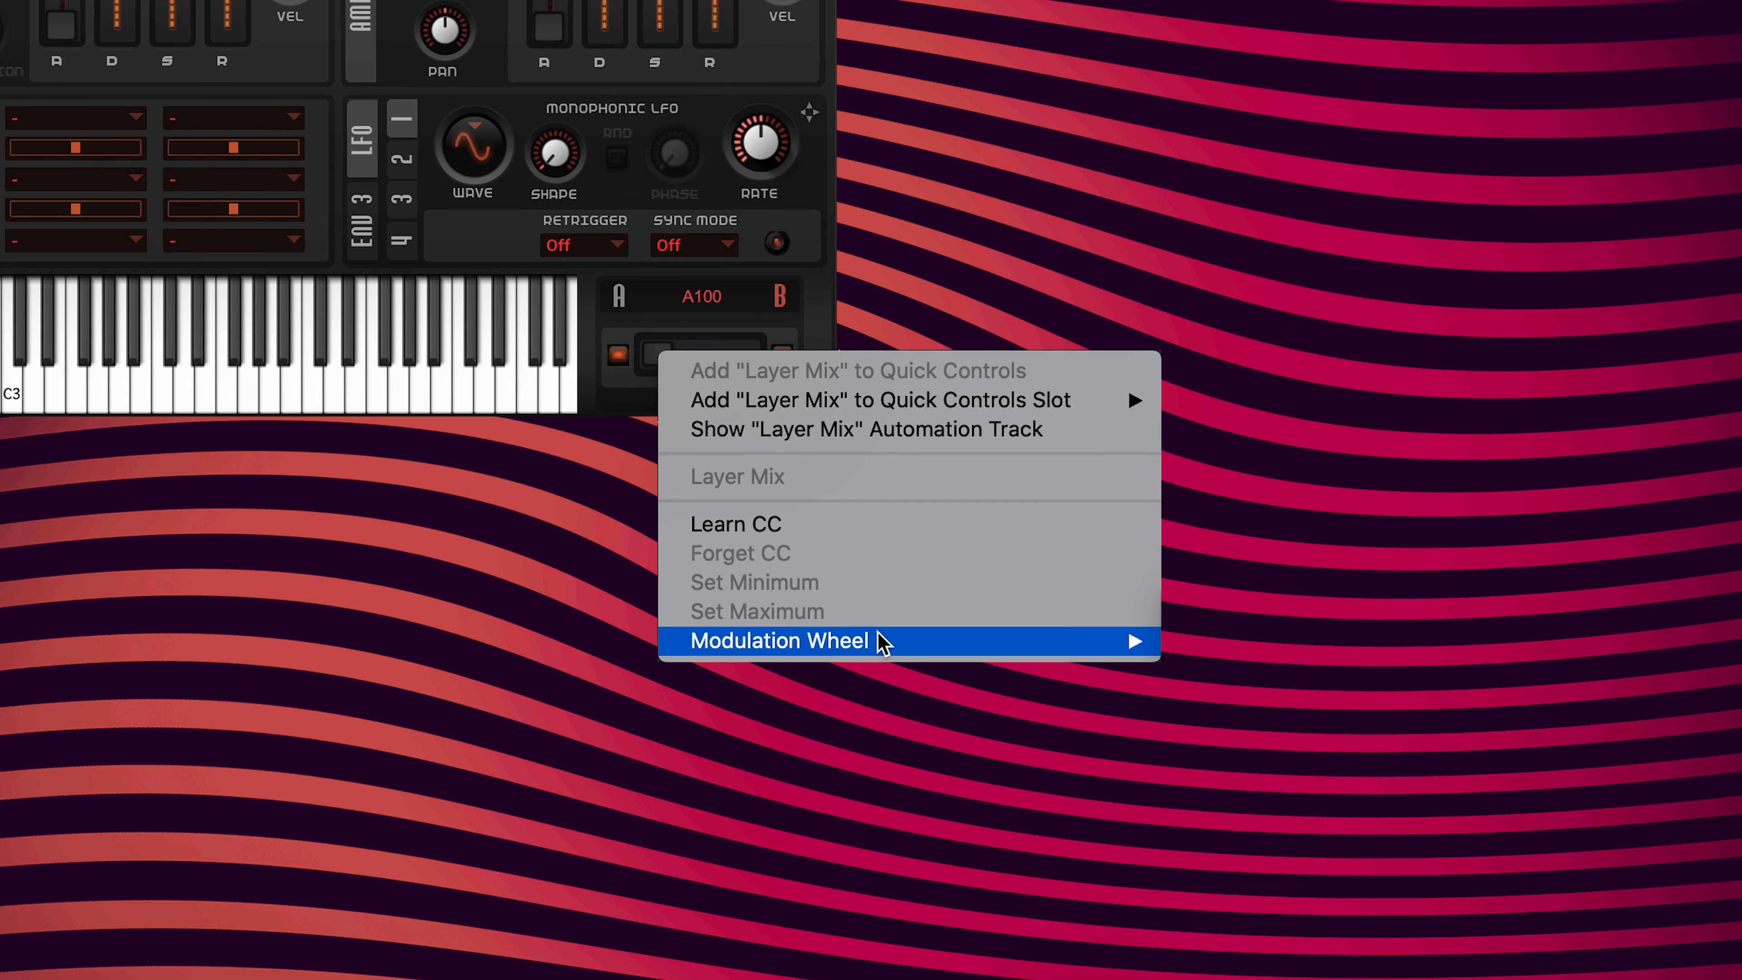
{"action": "mouse_move", "coordinate": [916, 645]}
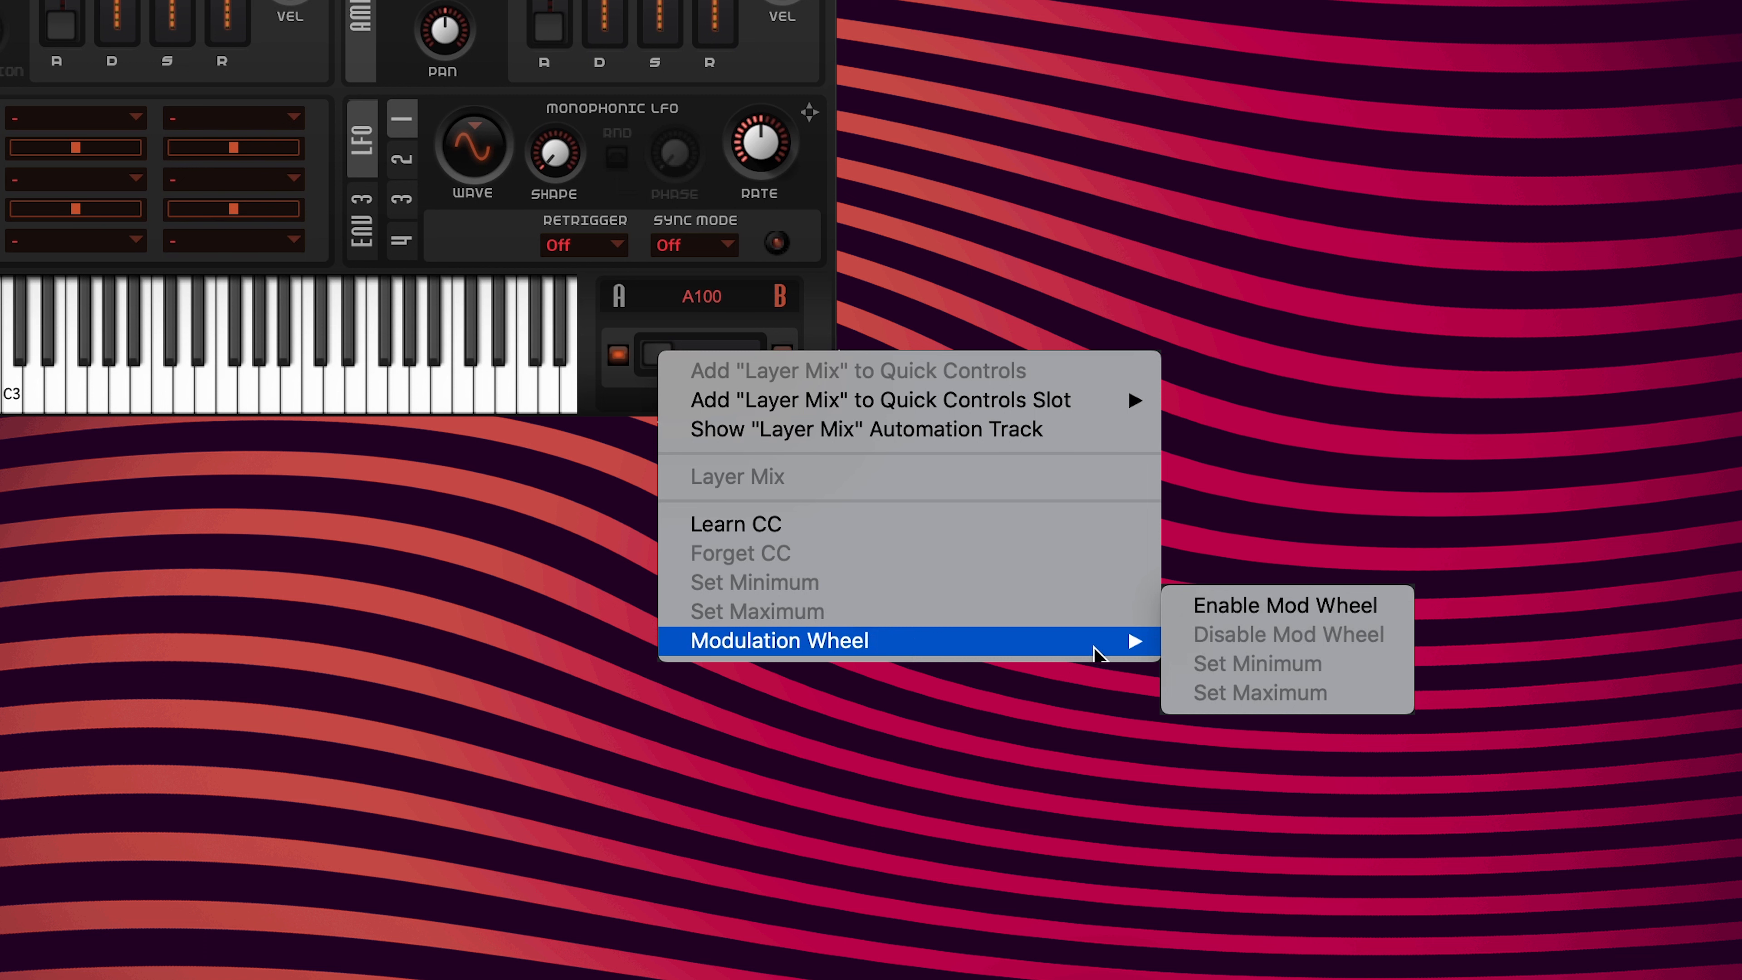
{"action": "left_click", "coordinate": [1258, 618]}
{"action": "mouse_move", "coordinate": [660, 357]}
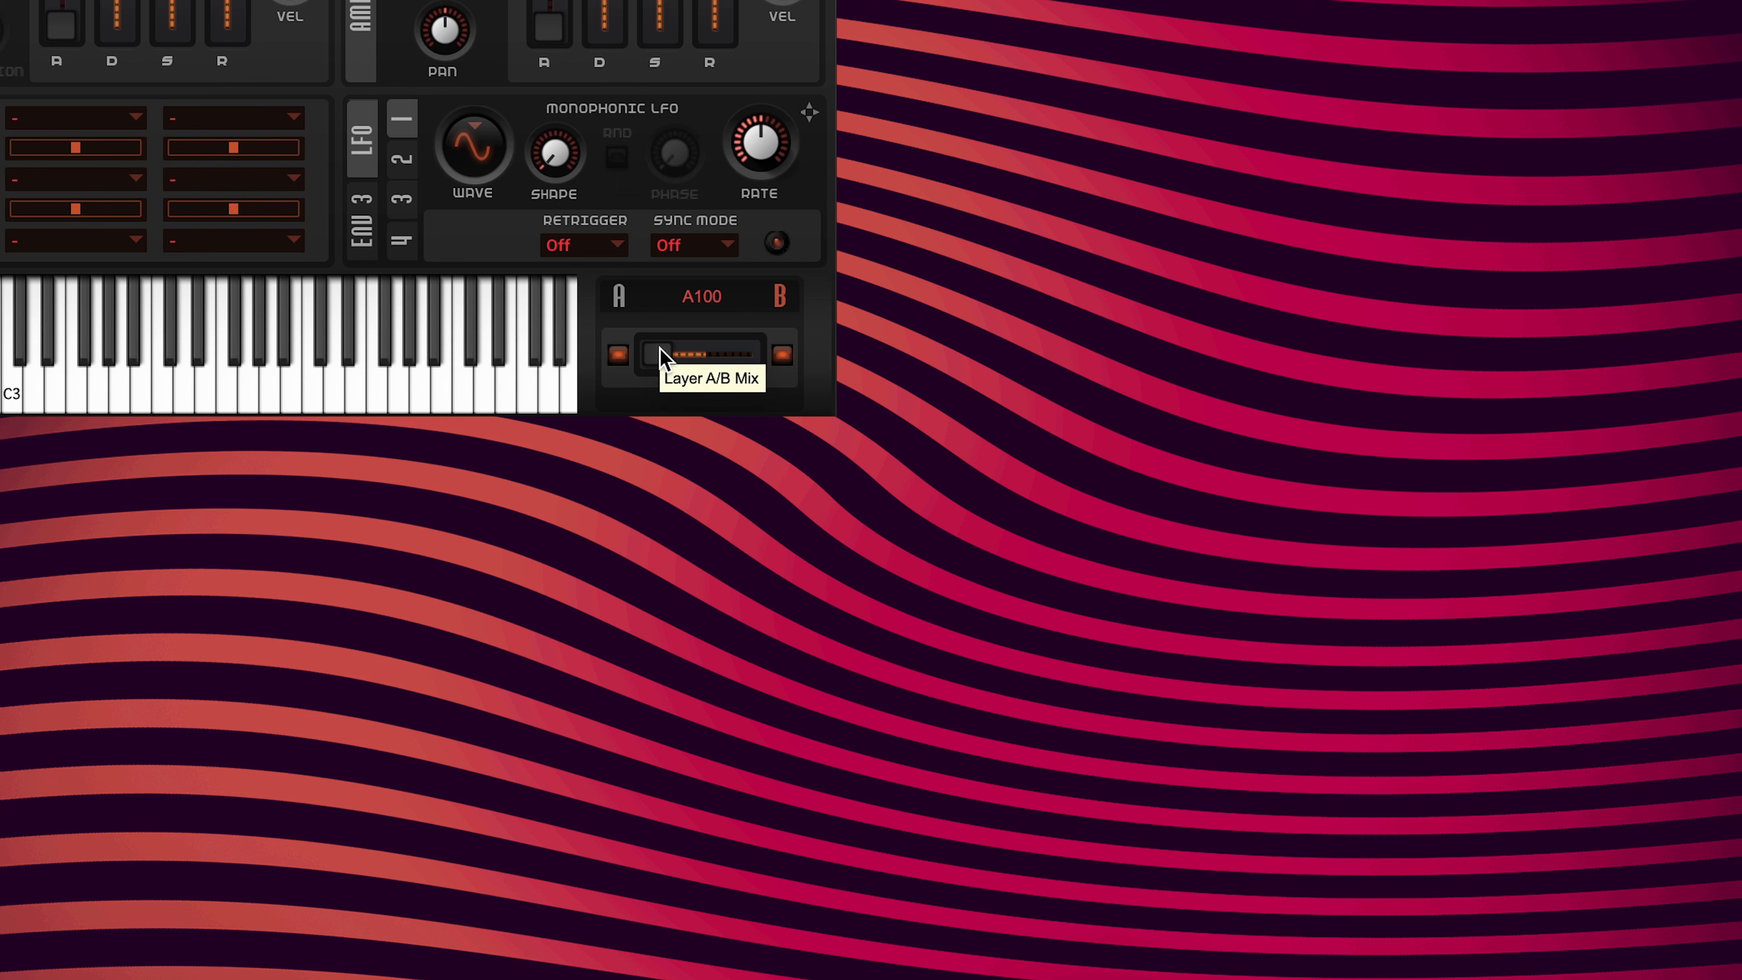
{"action": "right_click", "coordinate": [661, 357]}
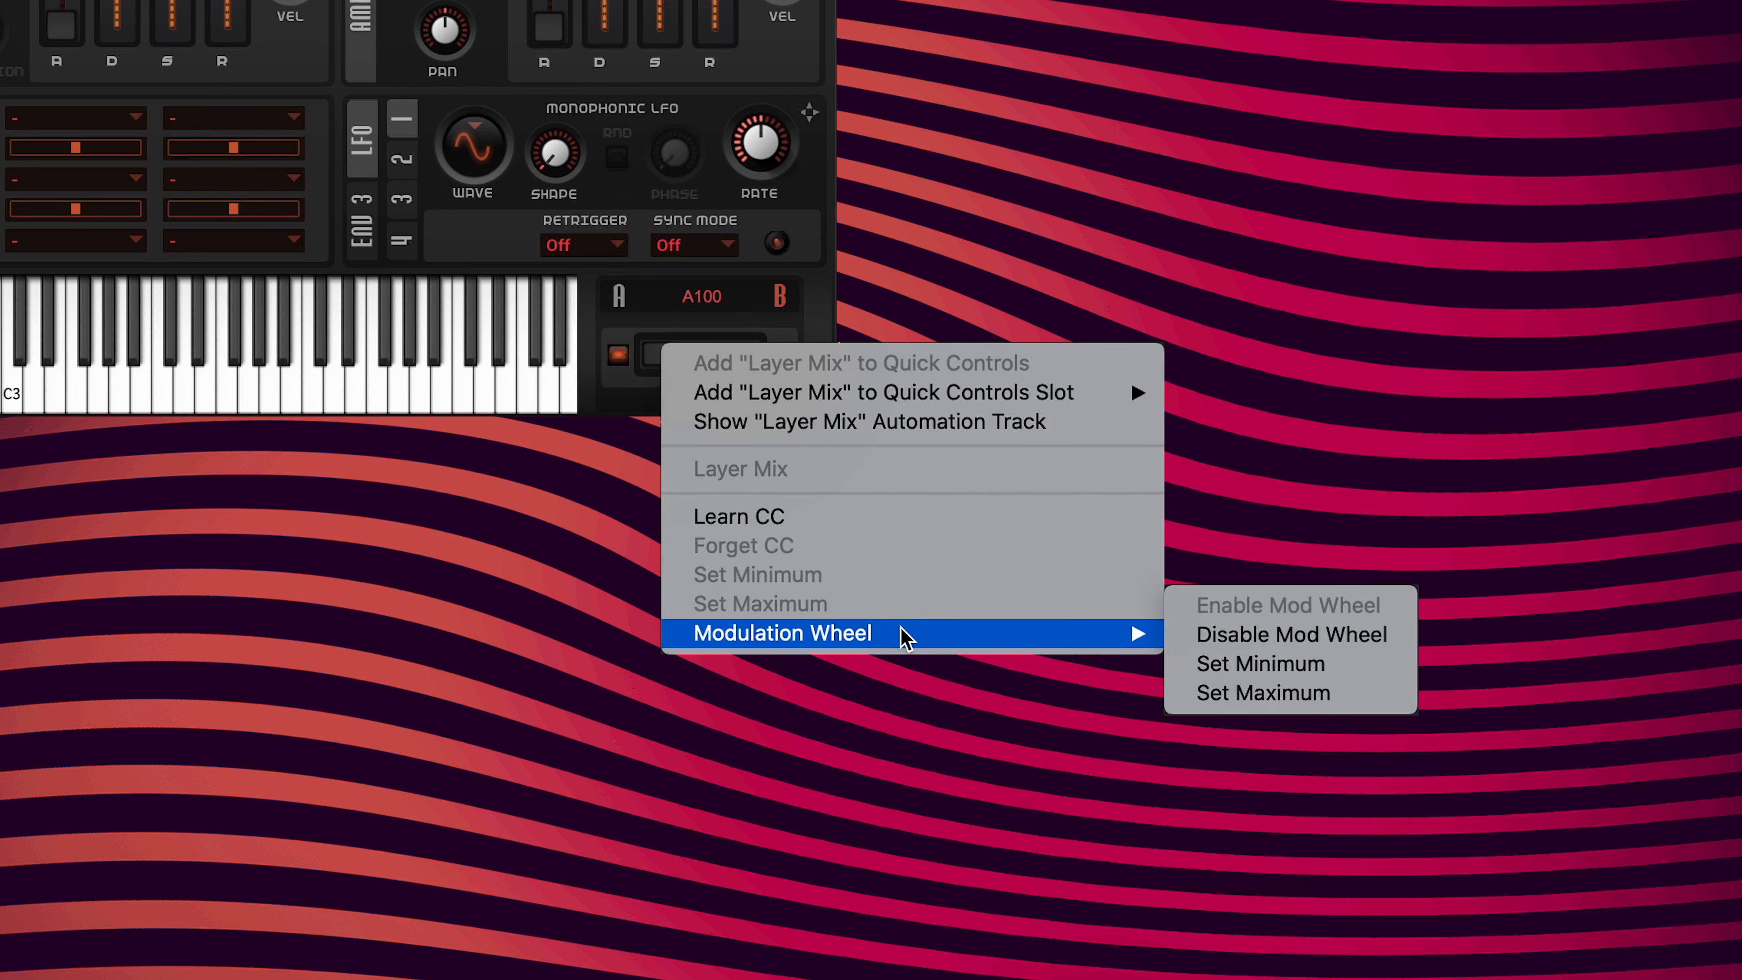
{"action": "left_click", "coordinate": [1338, 664]}
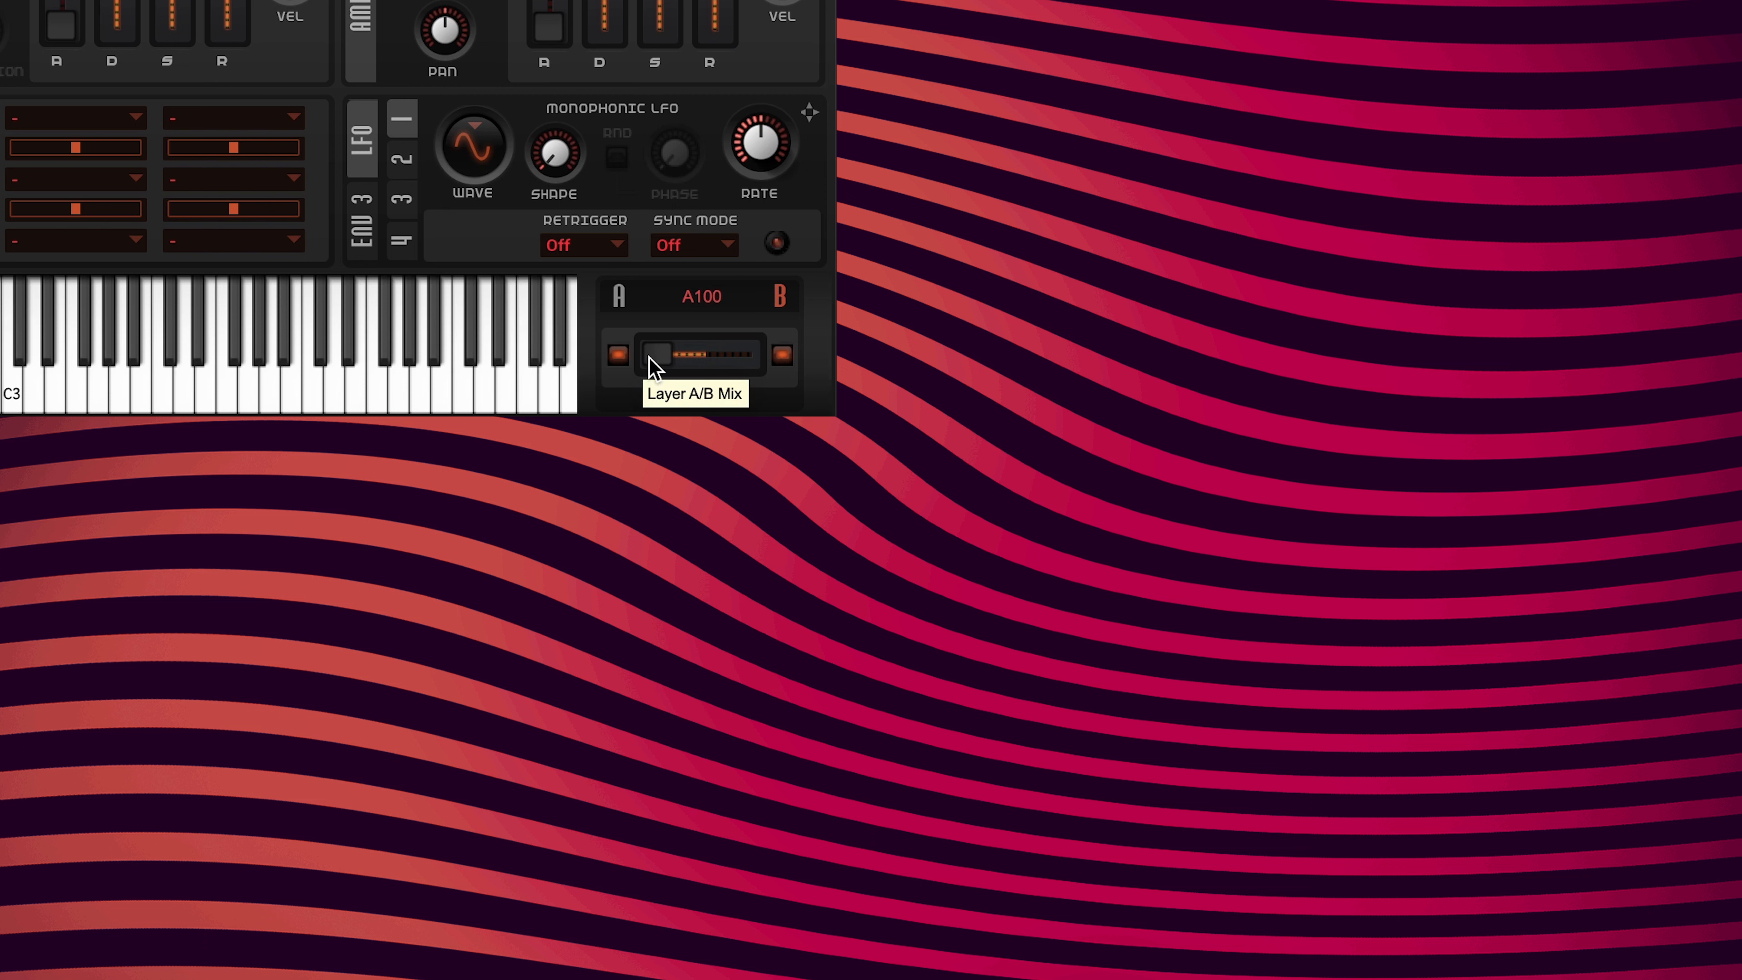
Set the layer mix to M and store that position as the modulation wheel's maximum
{"action": "double_click", "coordinate": [692, 298]}
{"action": "type", "text": "m"}
{"action": "key", "text": "Return"}
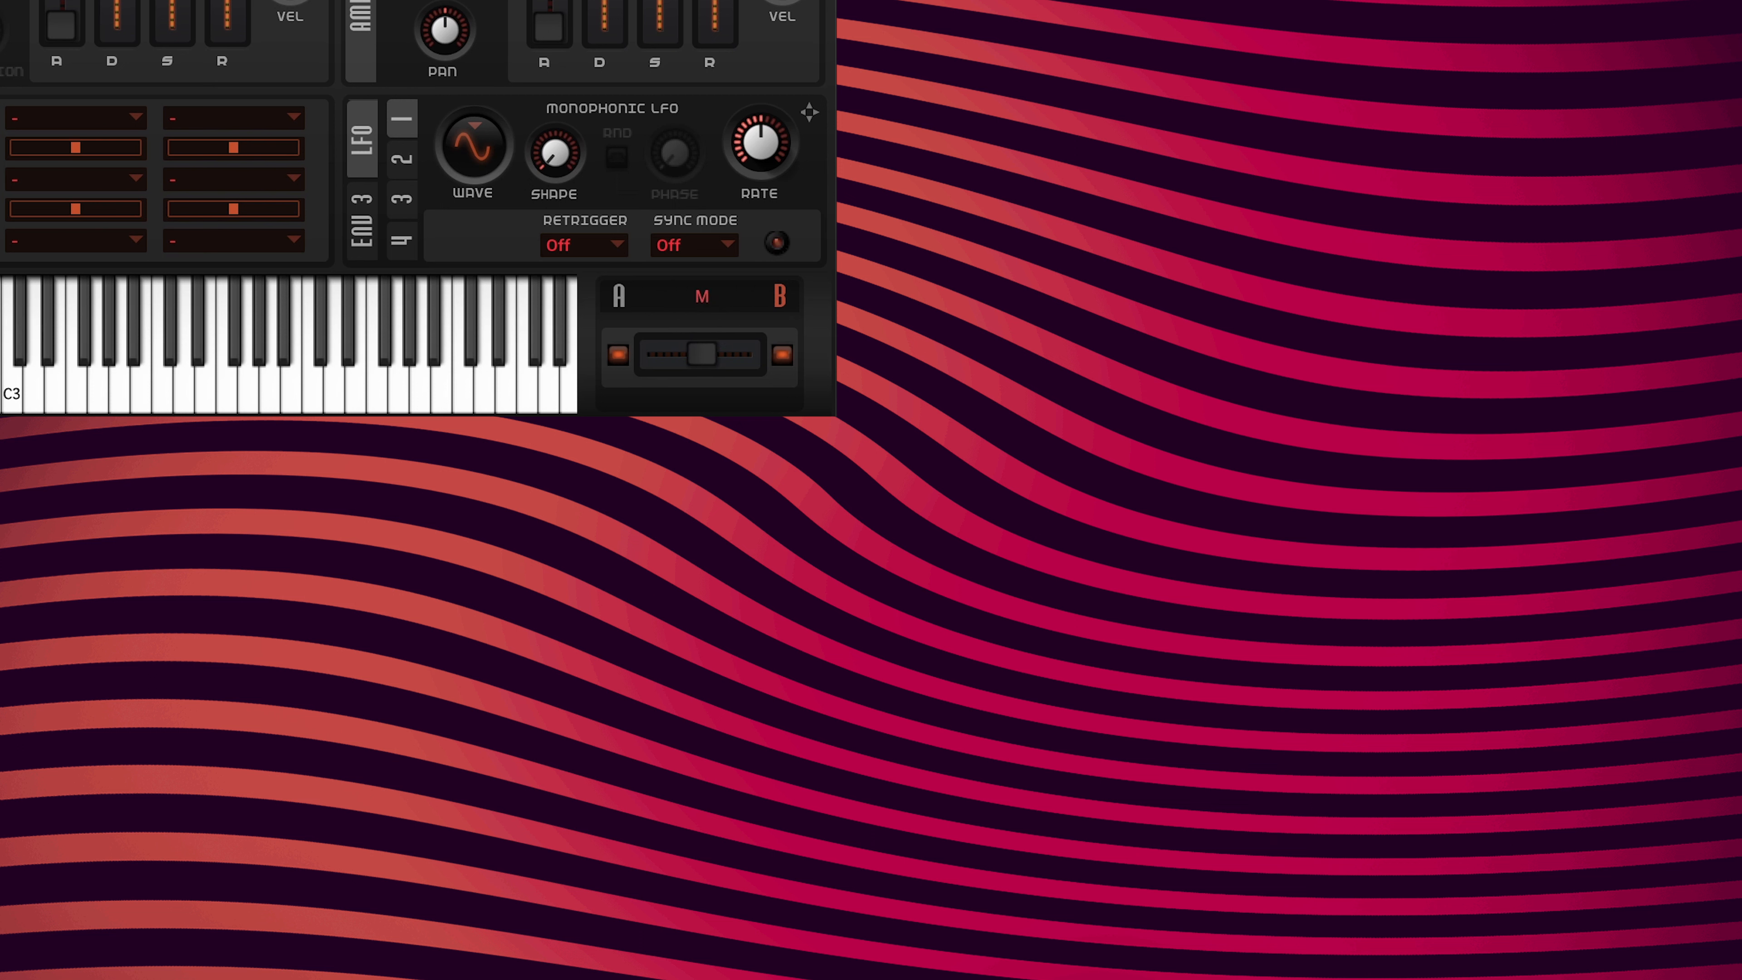
{"action": "right_click", "coordinate": [704, 347]}
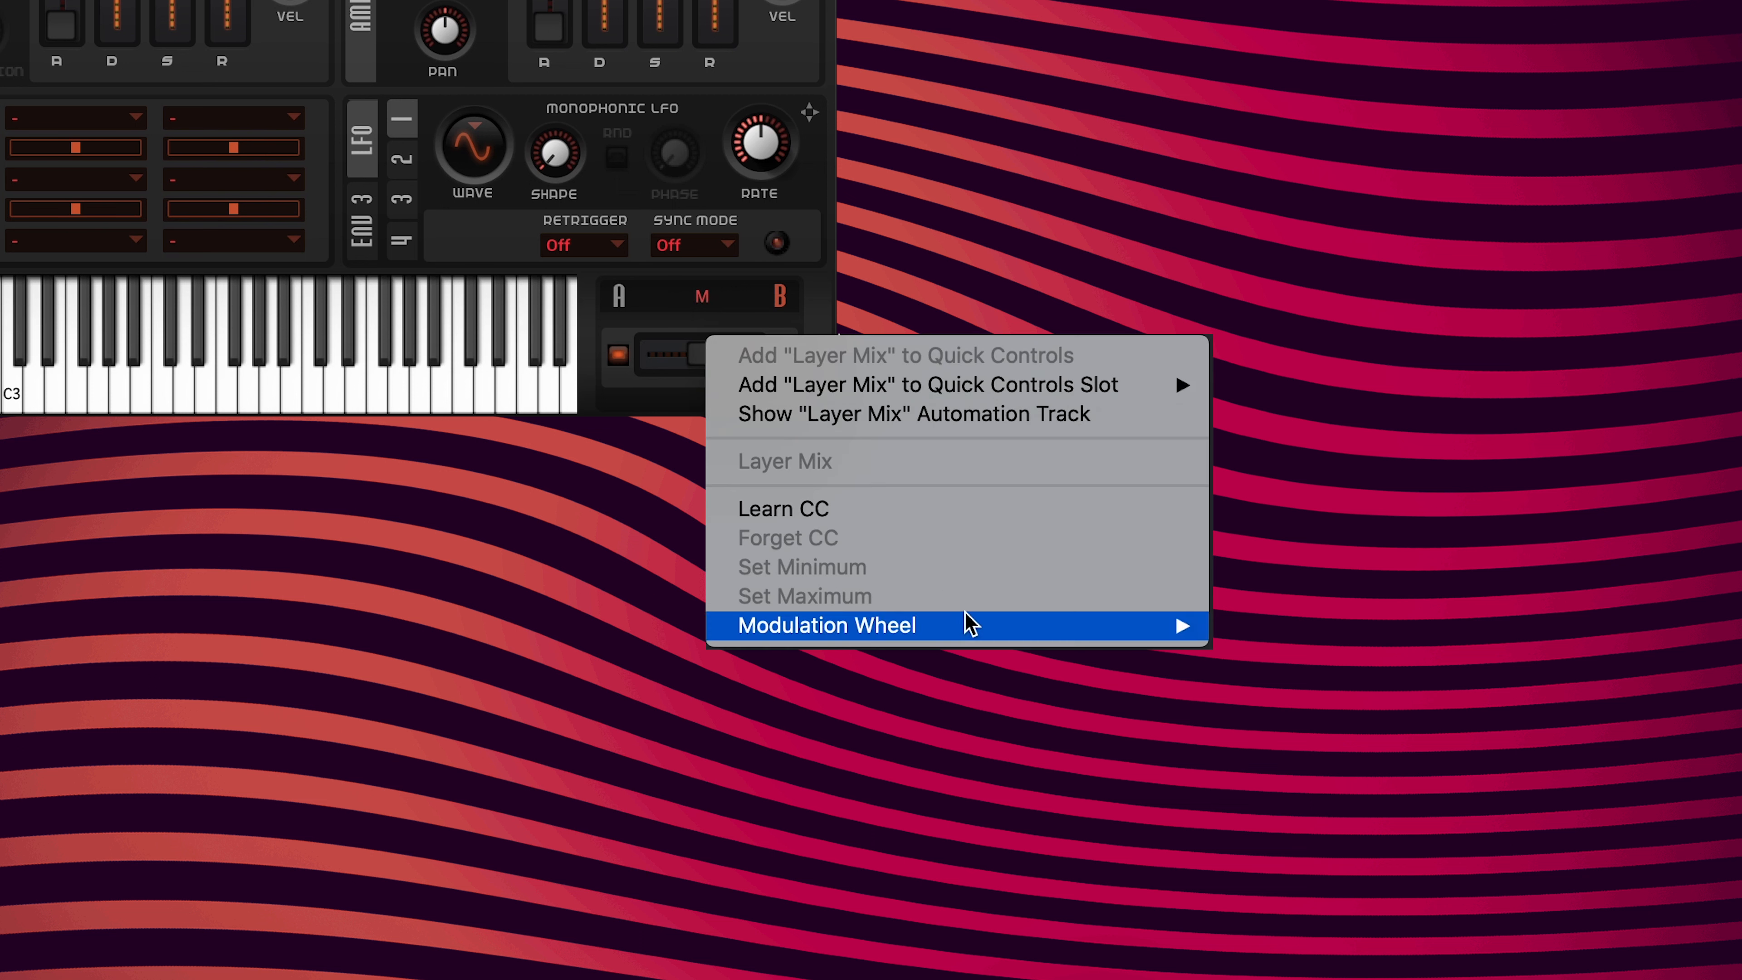
{"action": "mouse_move", "coordinate": [982, 626]}
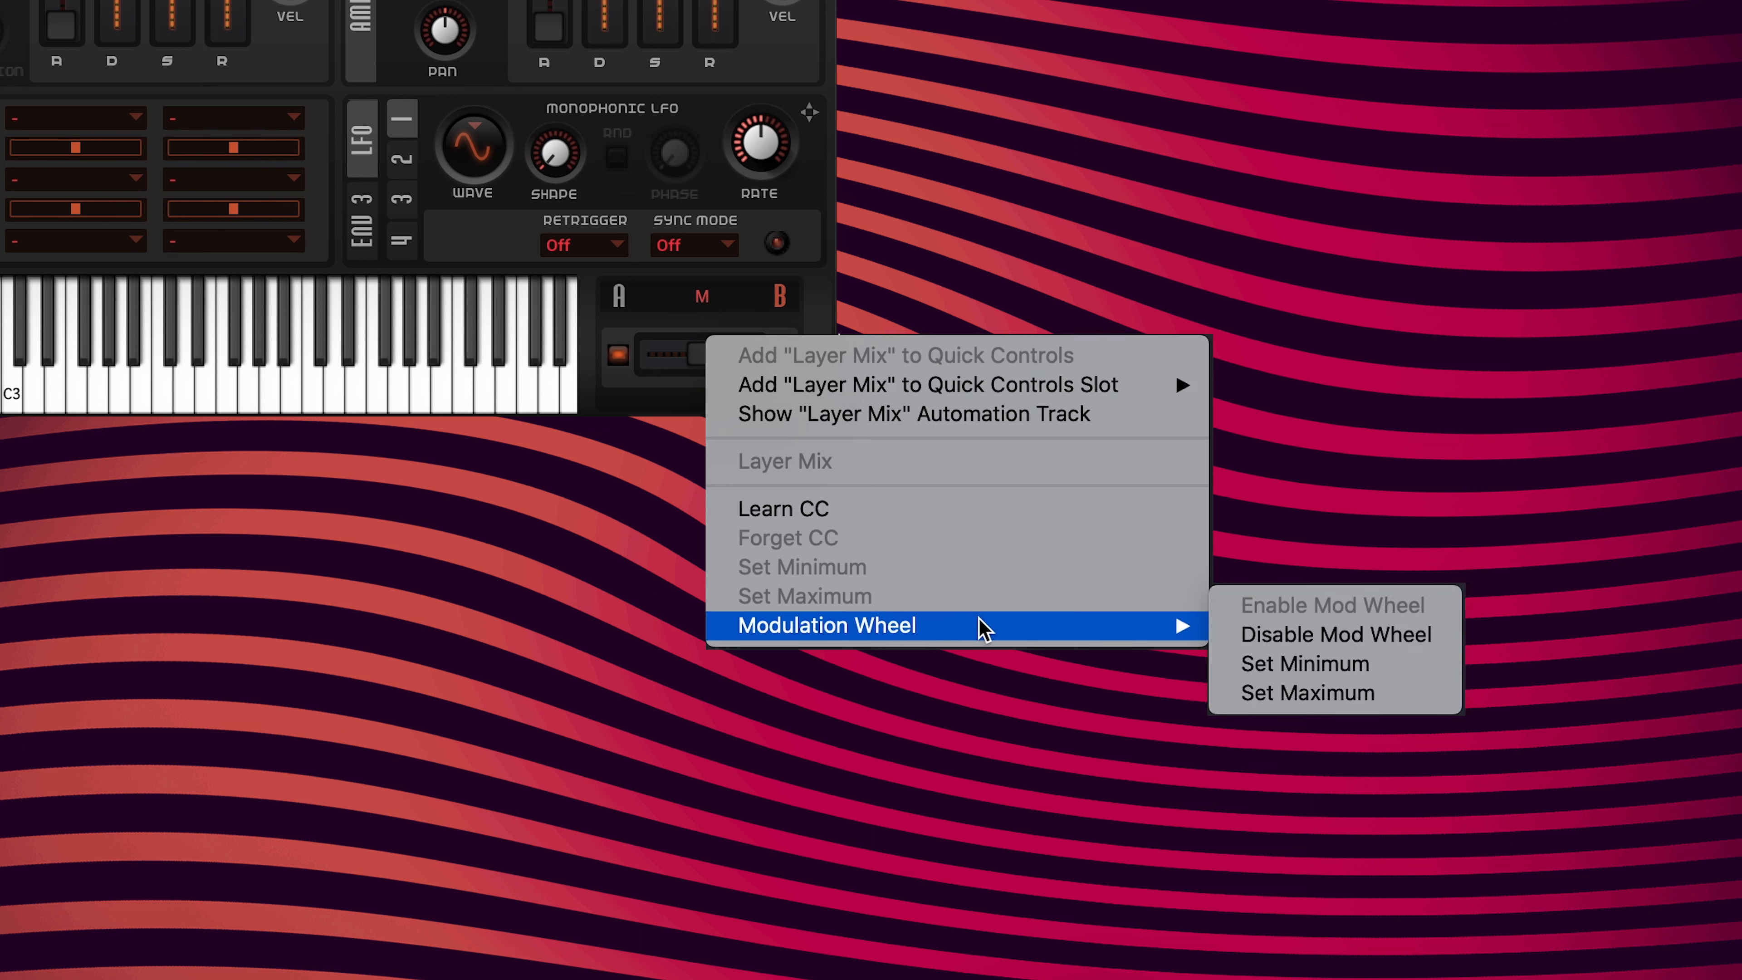
{"action": "left_click", "coordinate": [1399, 700]}
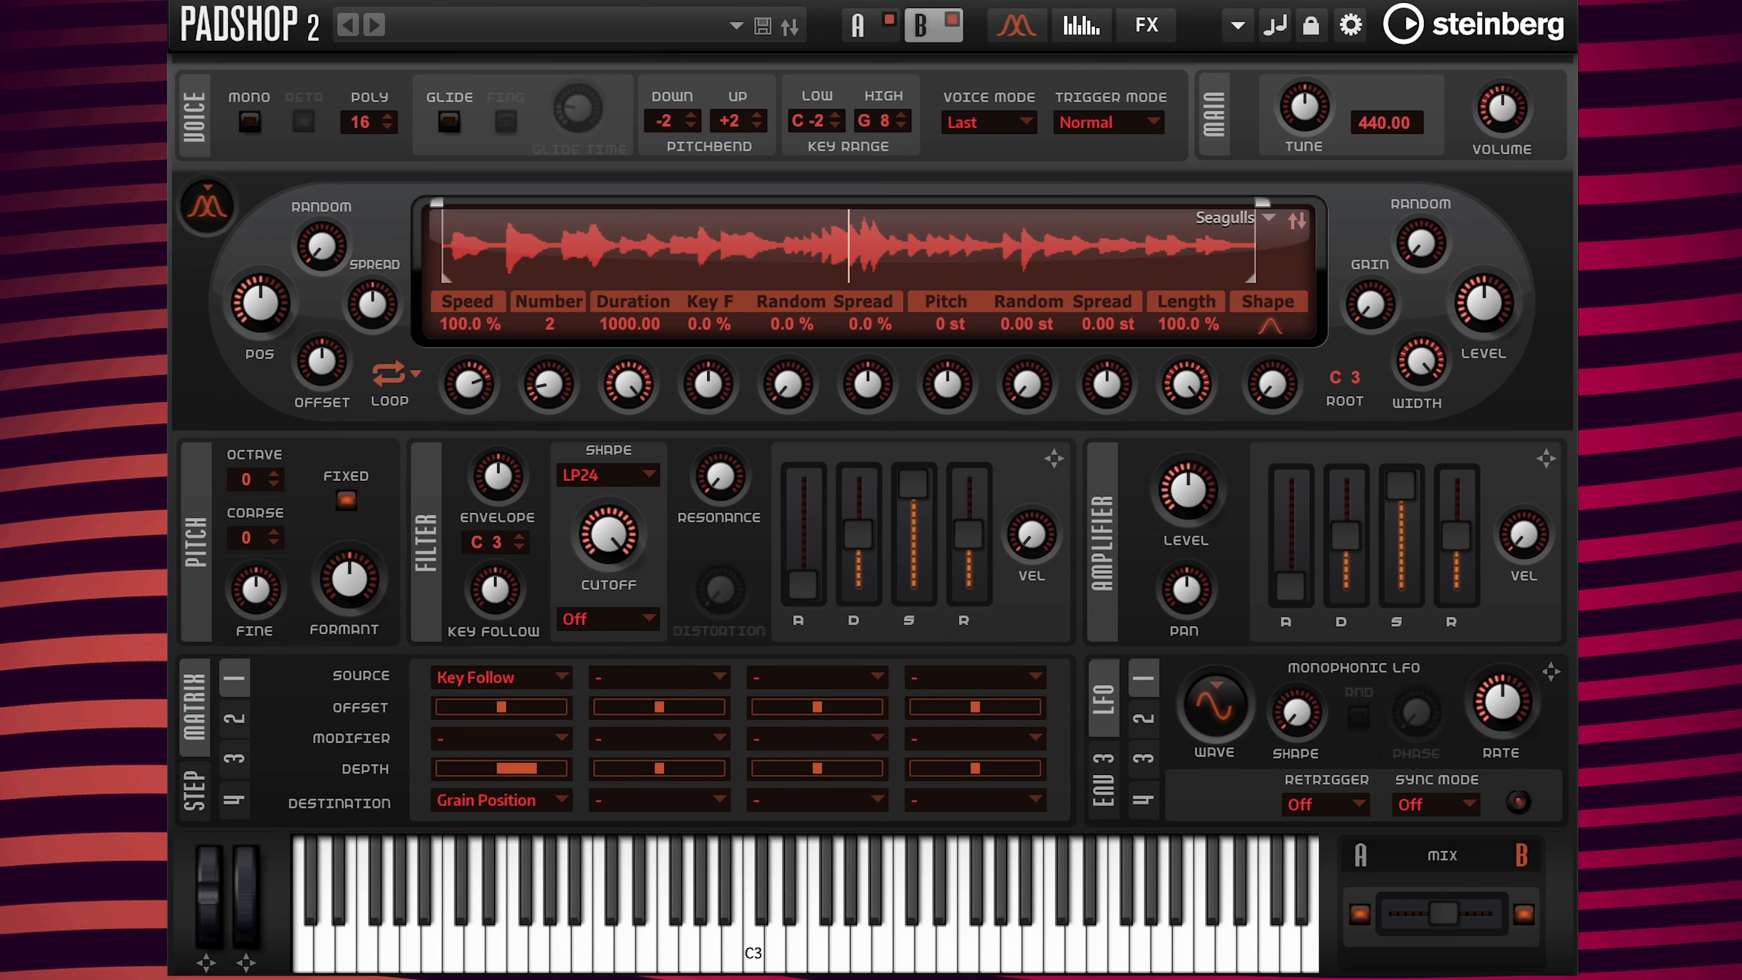
Set the layer mix to B100 and store it as the modulation wheel's maximum
{"action": "left_click_drag", "start_coordinate": [1444, 913], "coordinate": [1407, 913]}
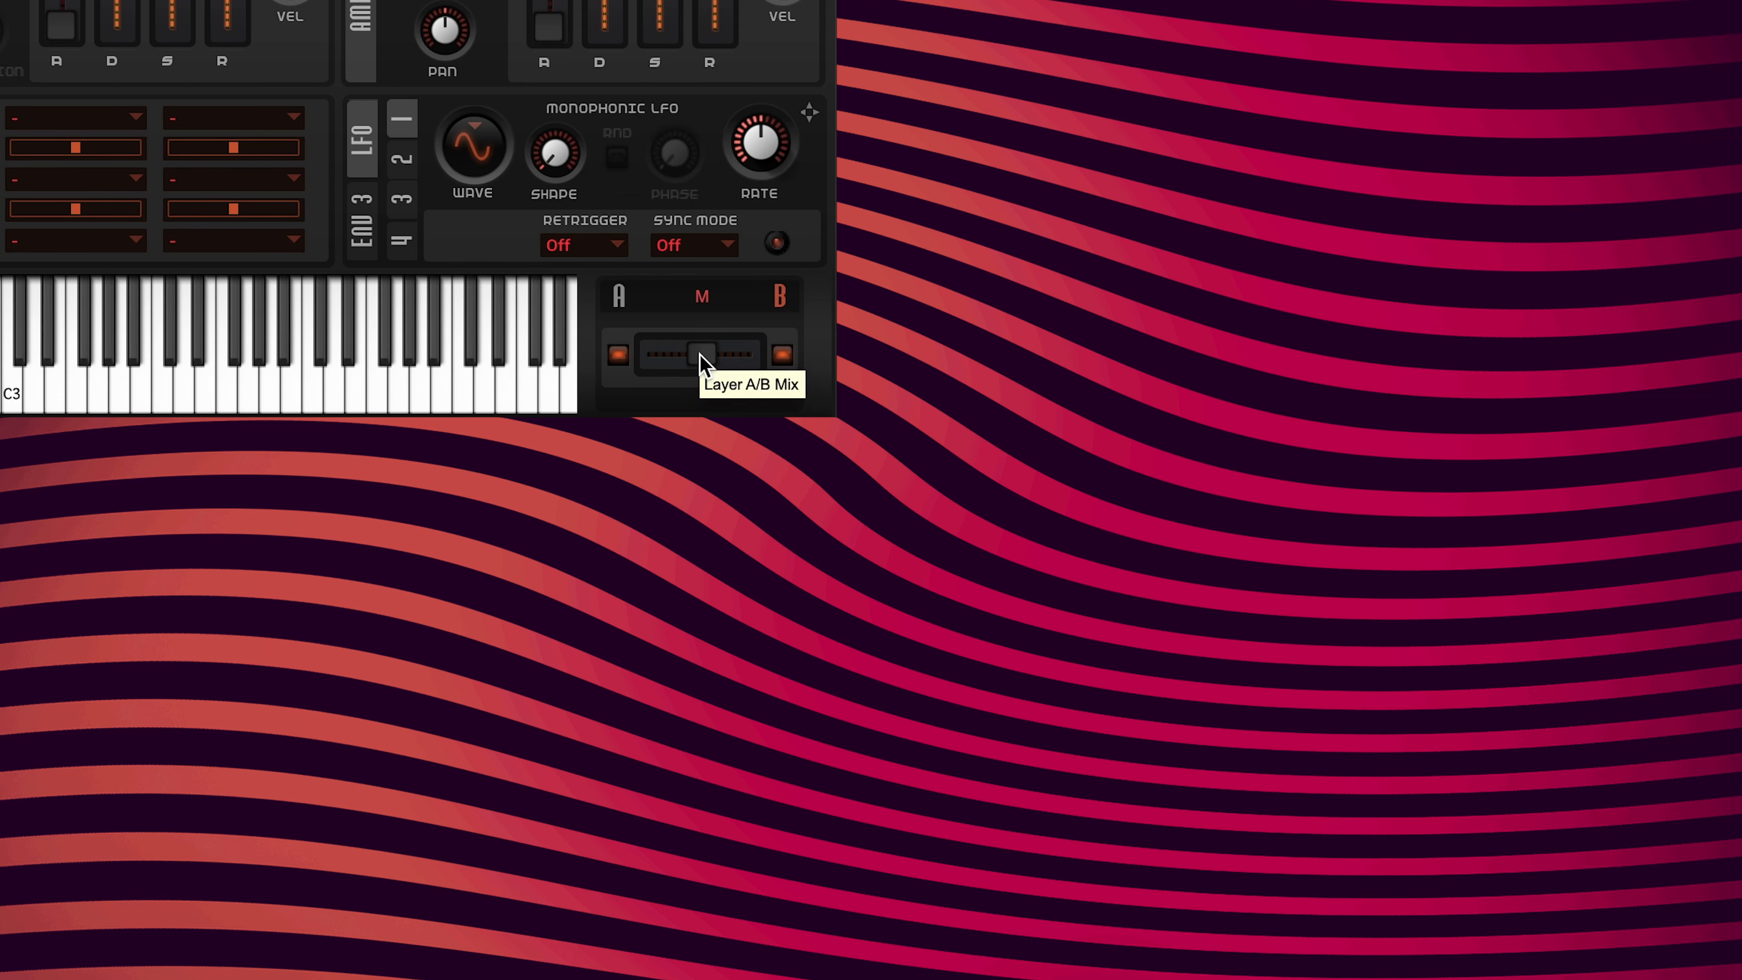
{"action": "double_click", "coordinate": [701, 299]}
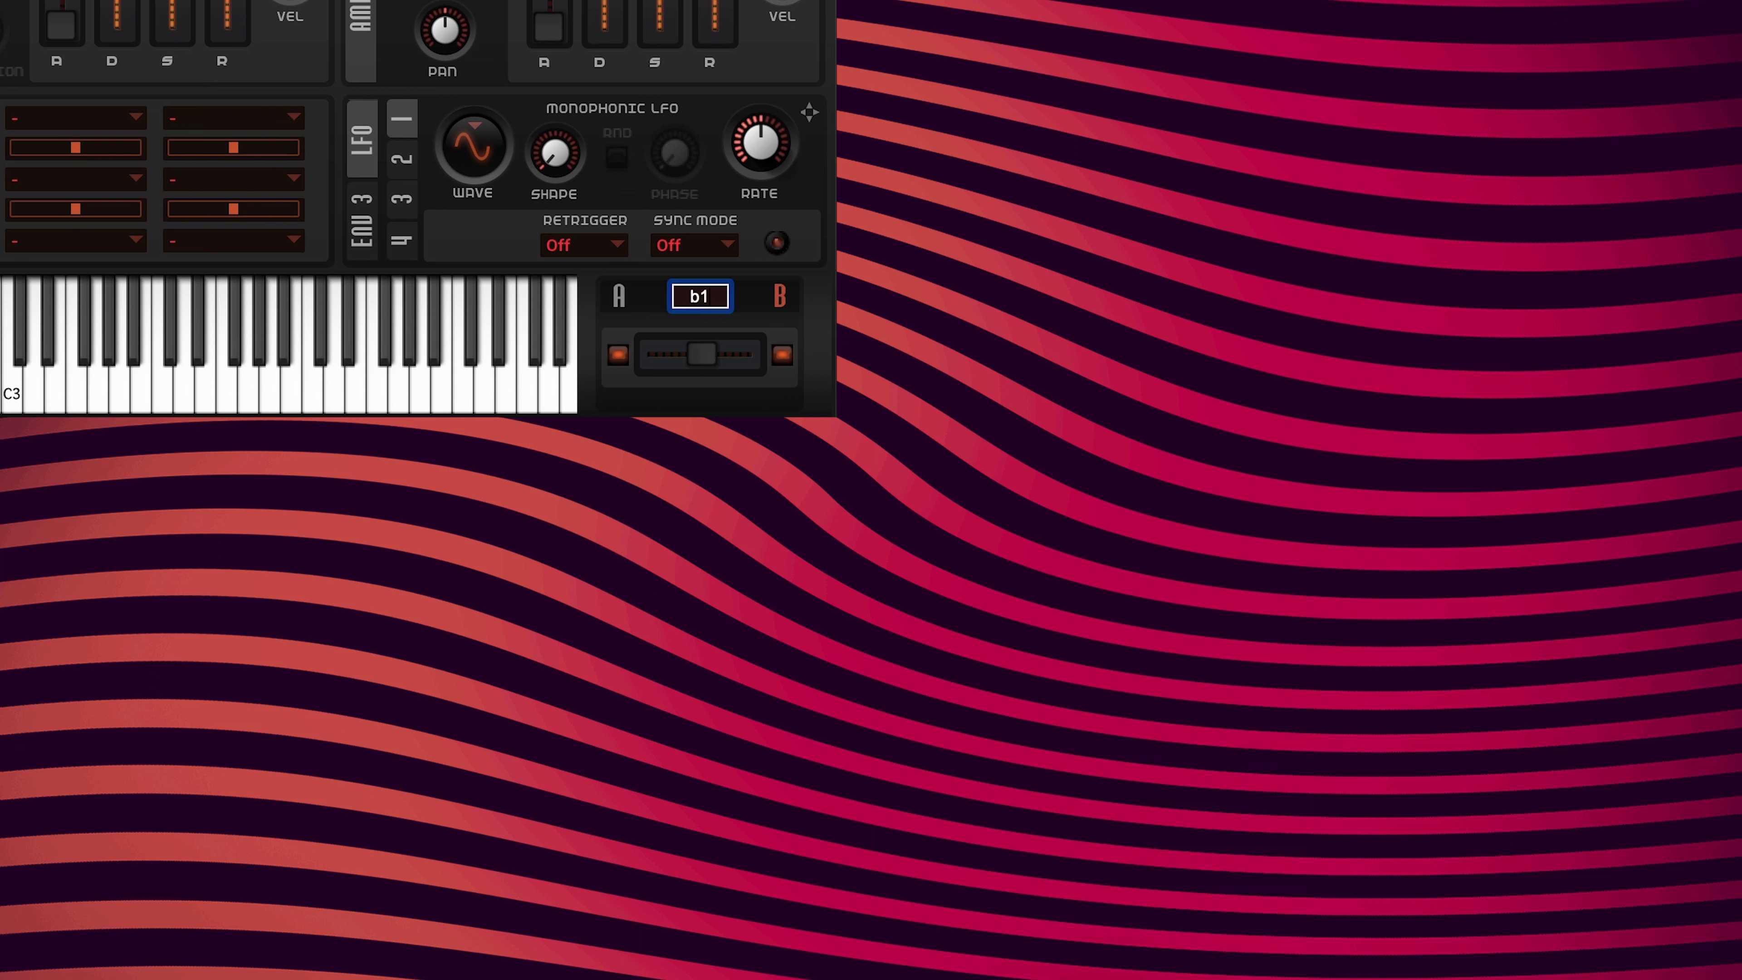
{"action": "key", "text": "Return"}
{"action": "right_click", "coordinate": [707, 346]}
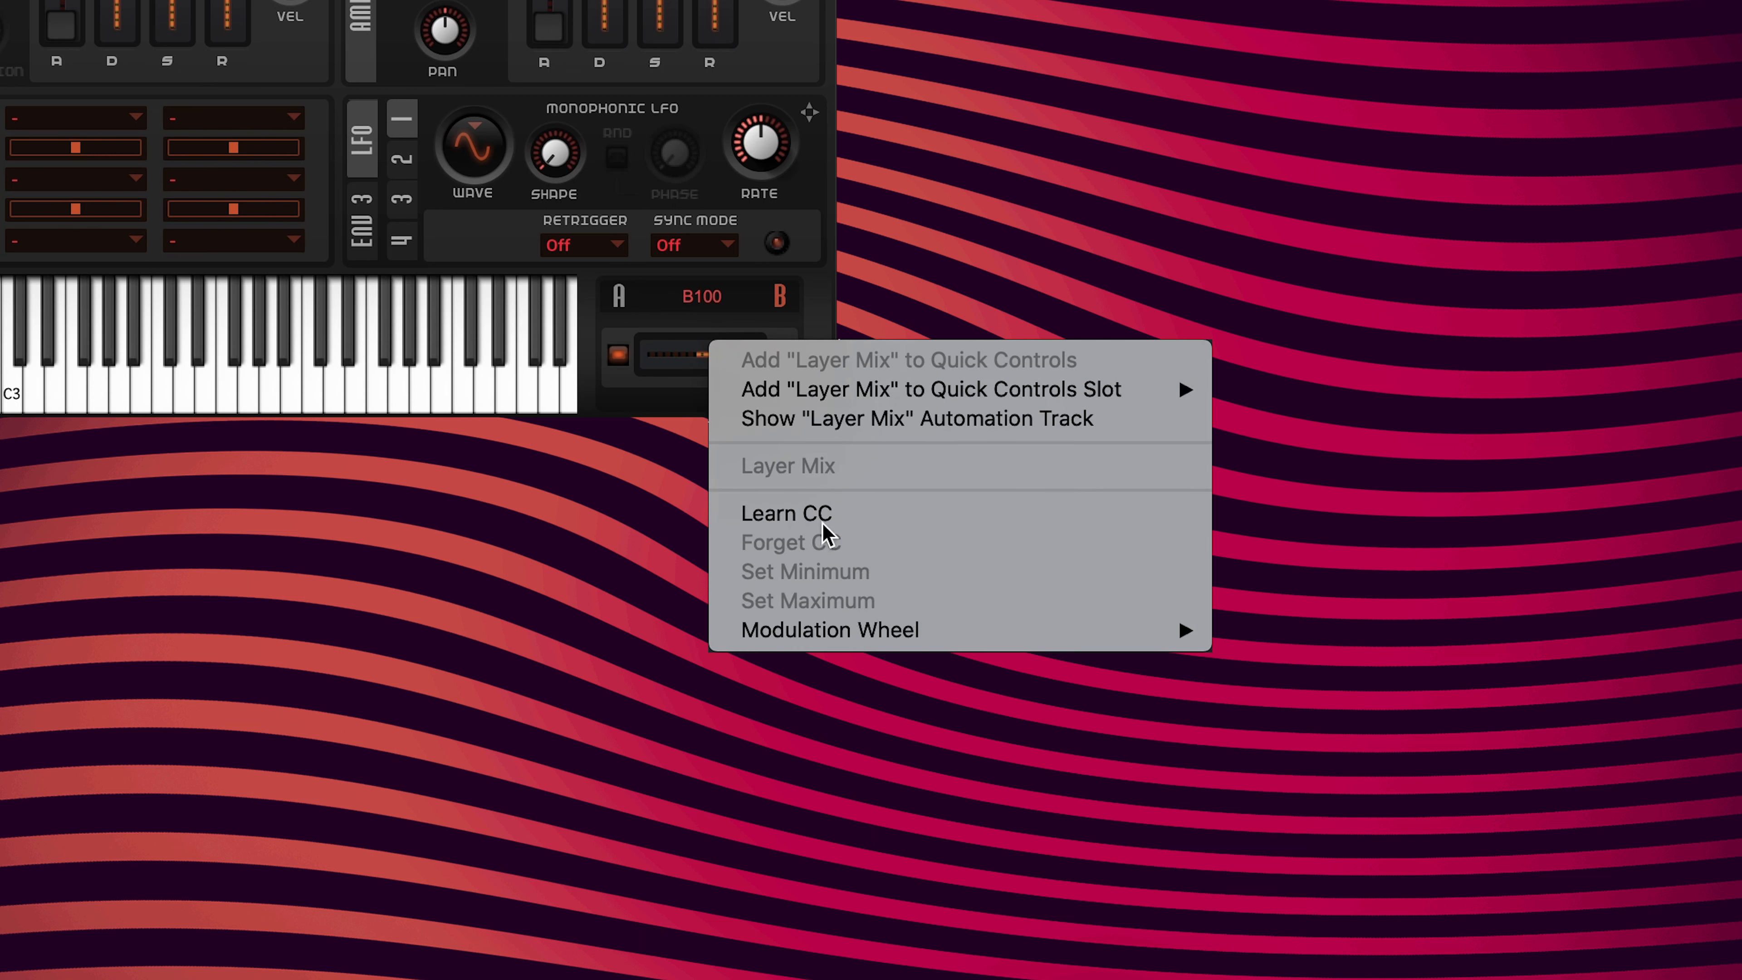
{"action": "mouse_move", "coordinate": [865, 630]}
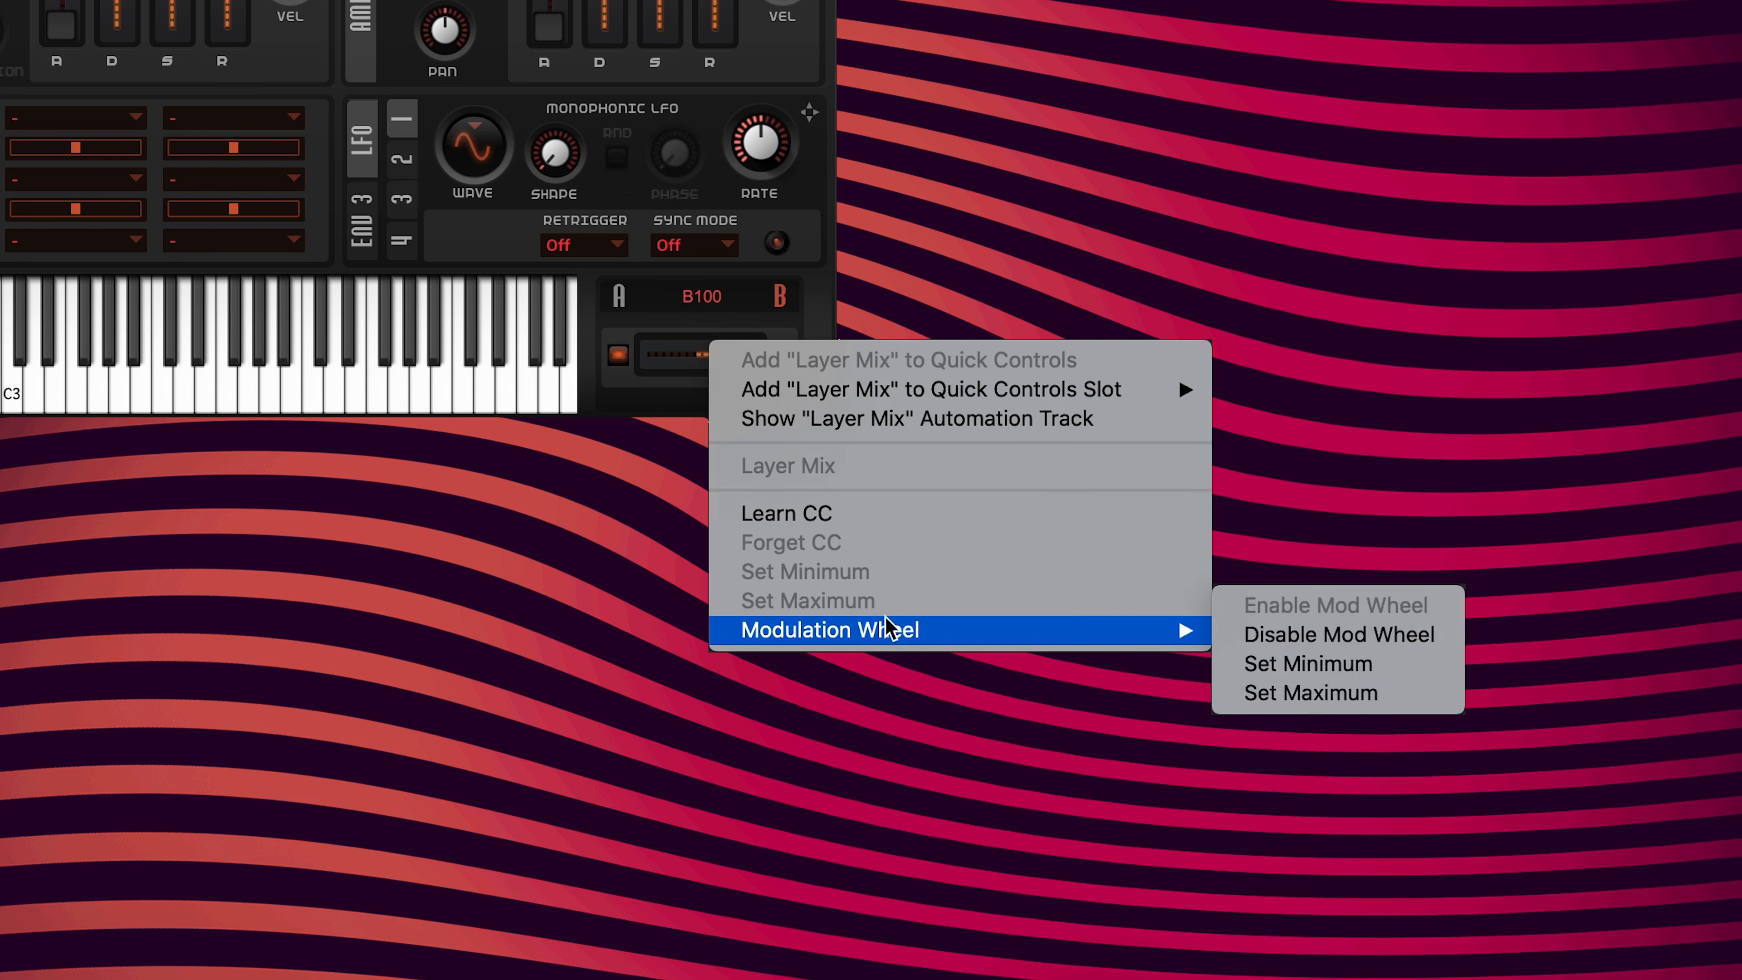
{"action": "left_click", "coordinate": [1347, 699]}
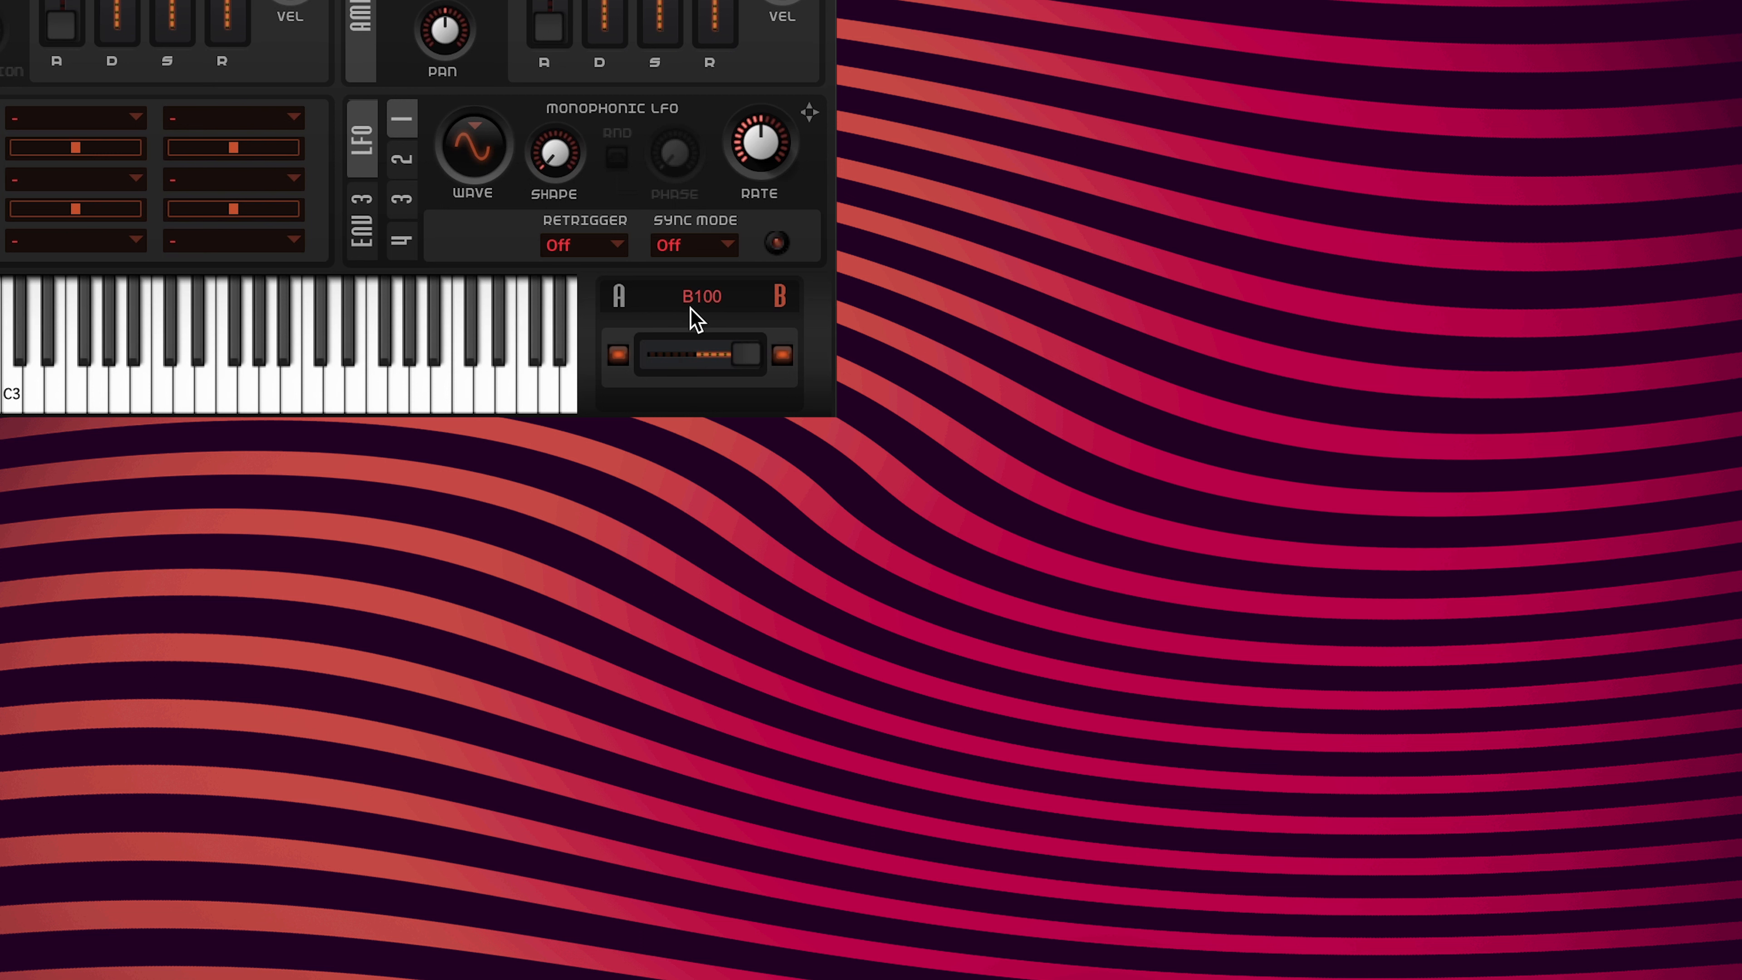
Examine the layer mix's modulation wheel options, including Disable Mod Wheel
{"action": "right_click", "coordinate": [699, 350]}
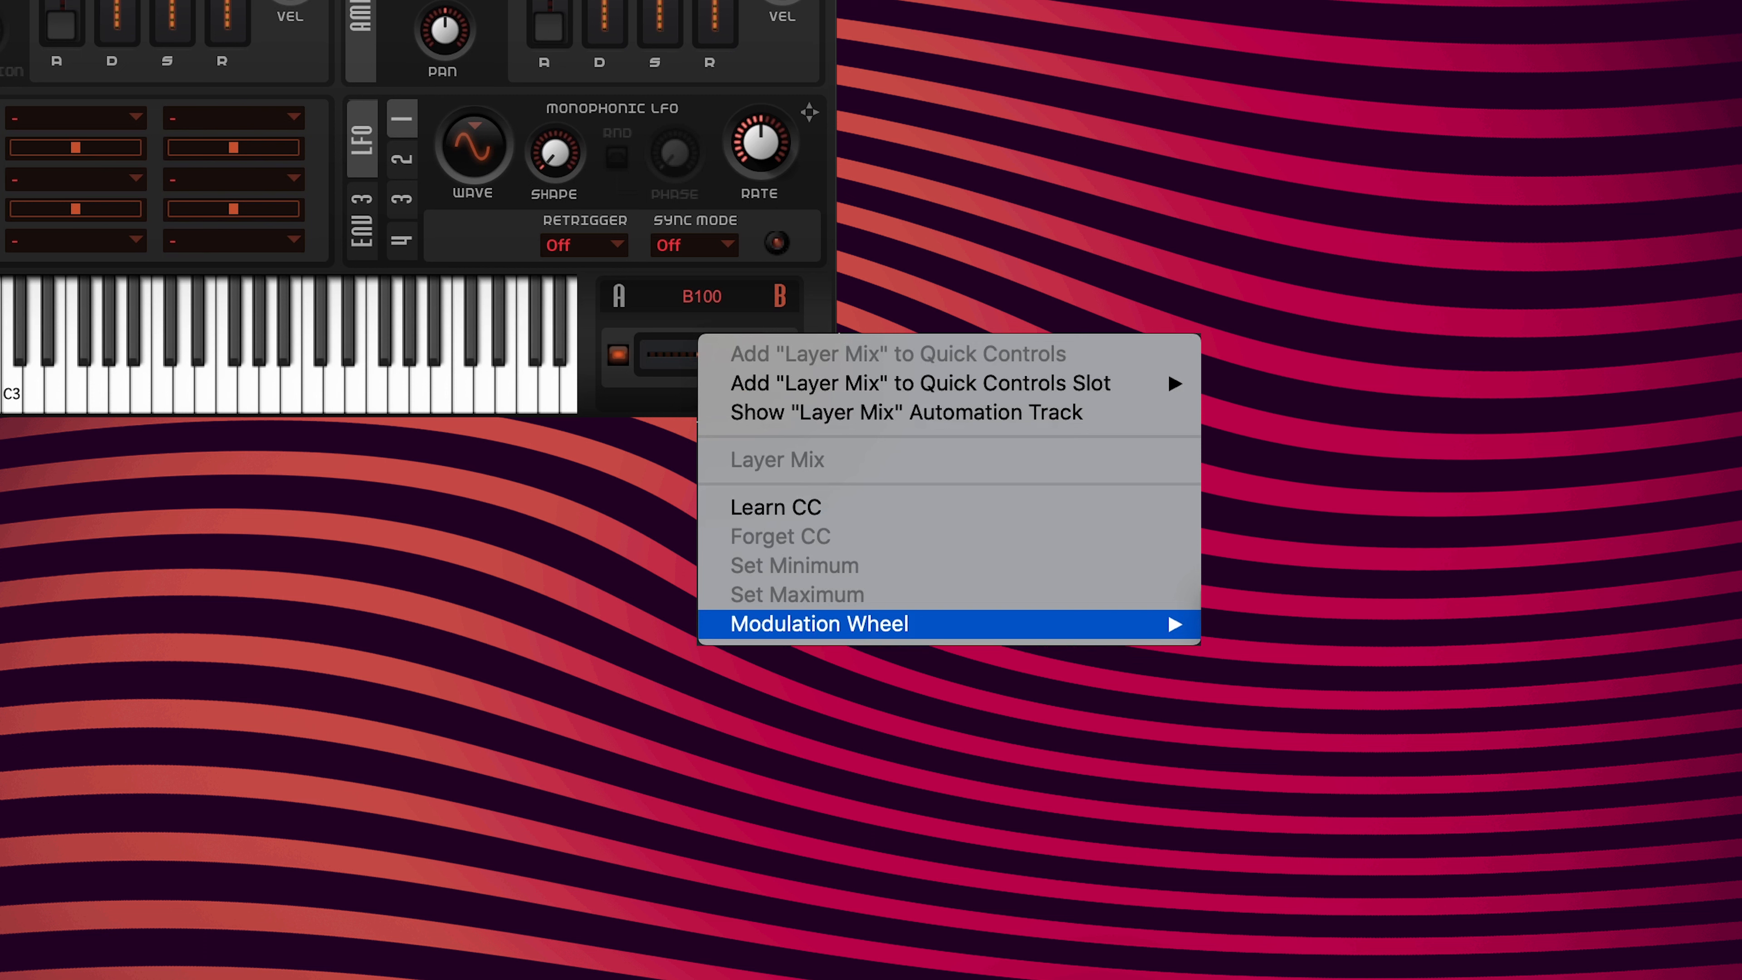
{"action": "mouse_move", "coordinate": [1175, 624]}
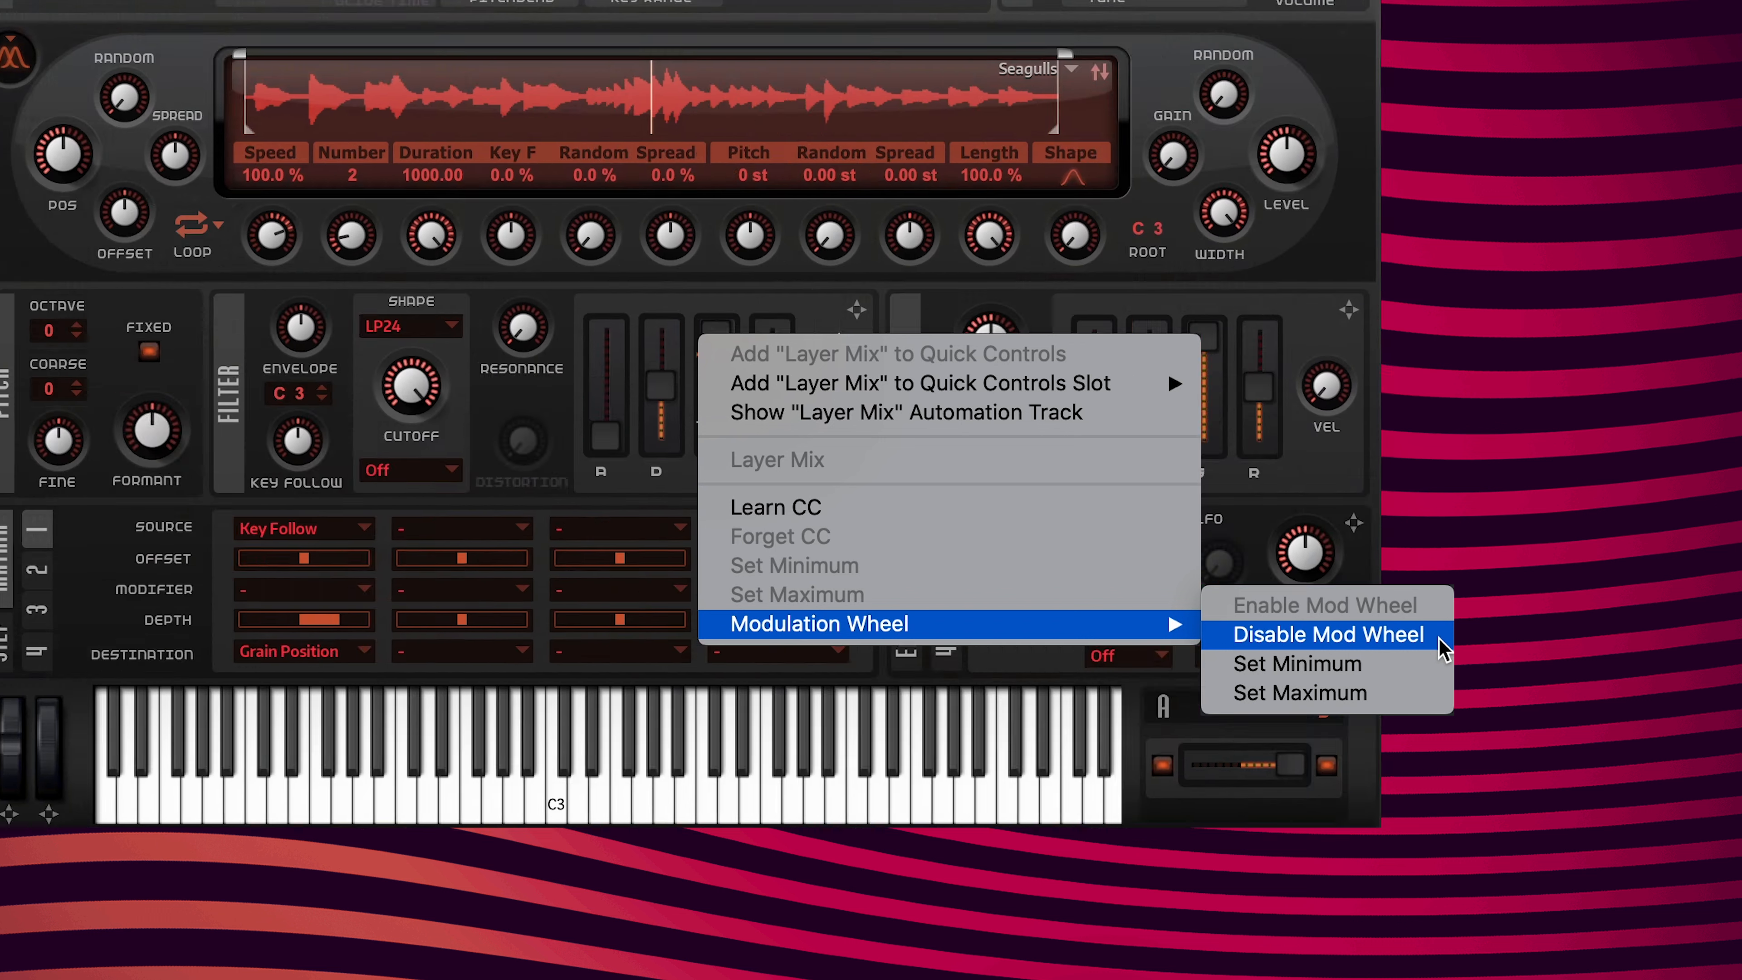
{"action": "left_click", "coordinate": [1440, 642]}
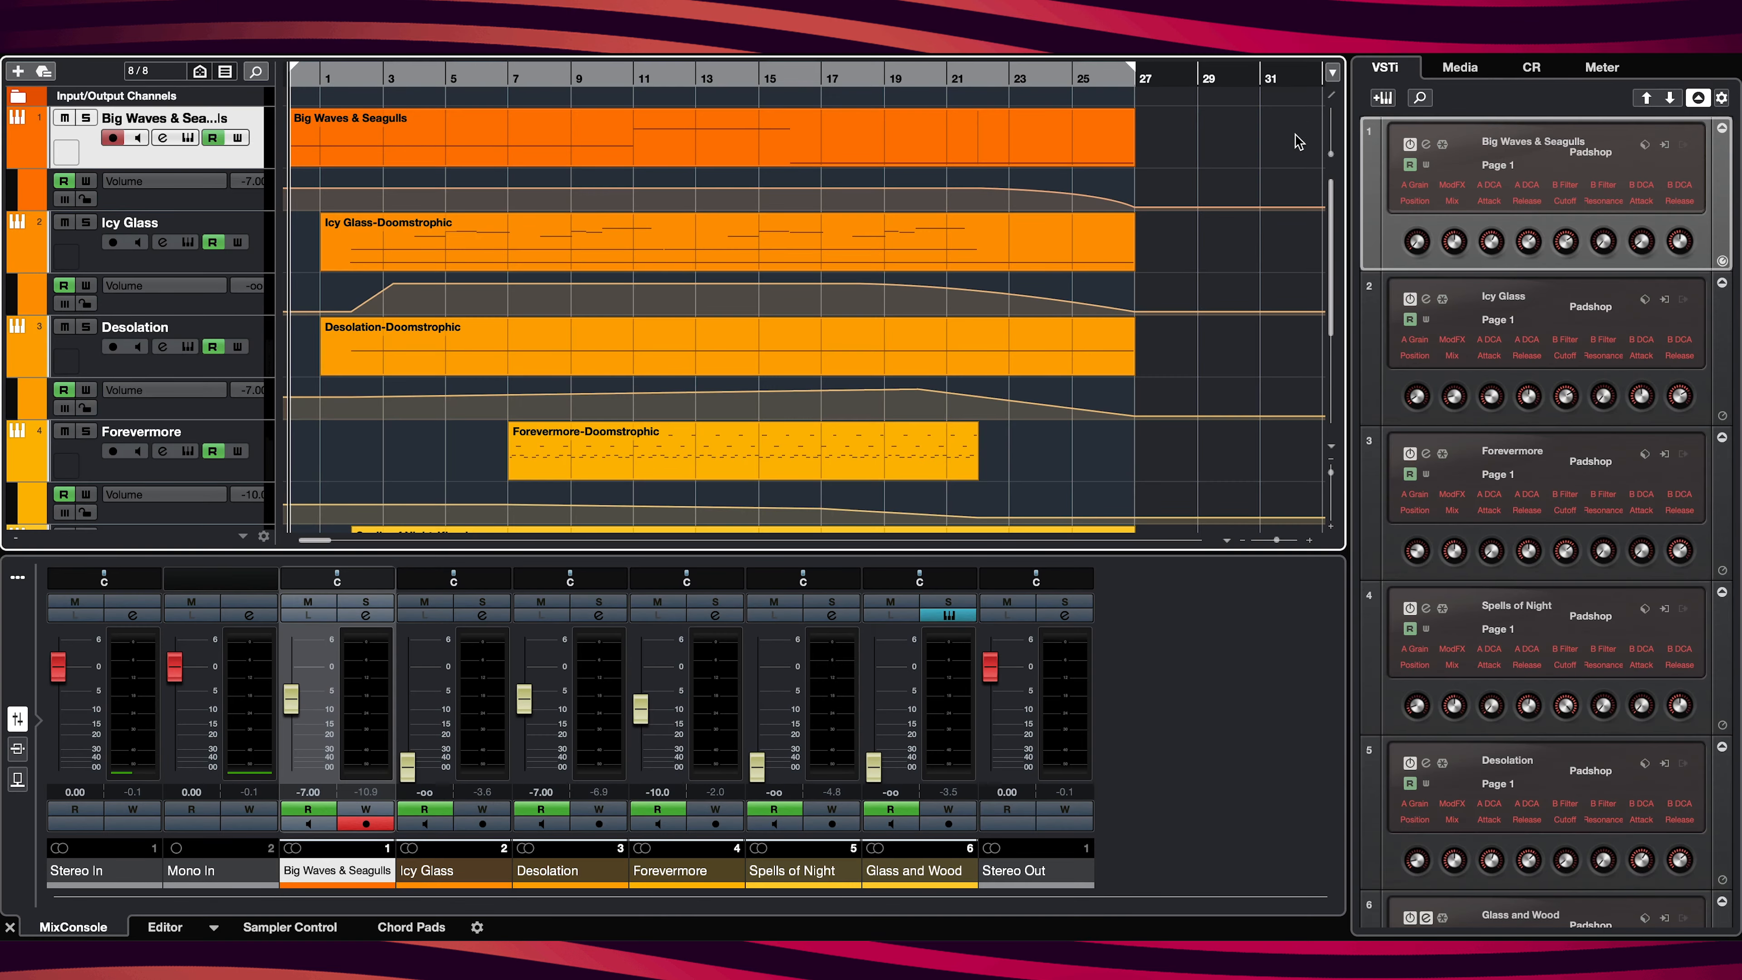
Switch to the Cubase project, open the Padshop instance of the Big Waves & Seagulls track and start playback
{"action": "mouse_move", "coordinate": [1332, 189]}
{"action": "left_mouse_down"}
{"action": "mouse_move", "coordinate": [1344, 280]}
{"action": "mouse_move", "coordinate": [1351, 165]}
{"action": "left_mouse_up"}
{"action": "left_click", "coordinate": [1426, 145]}
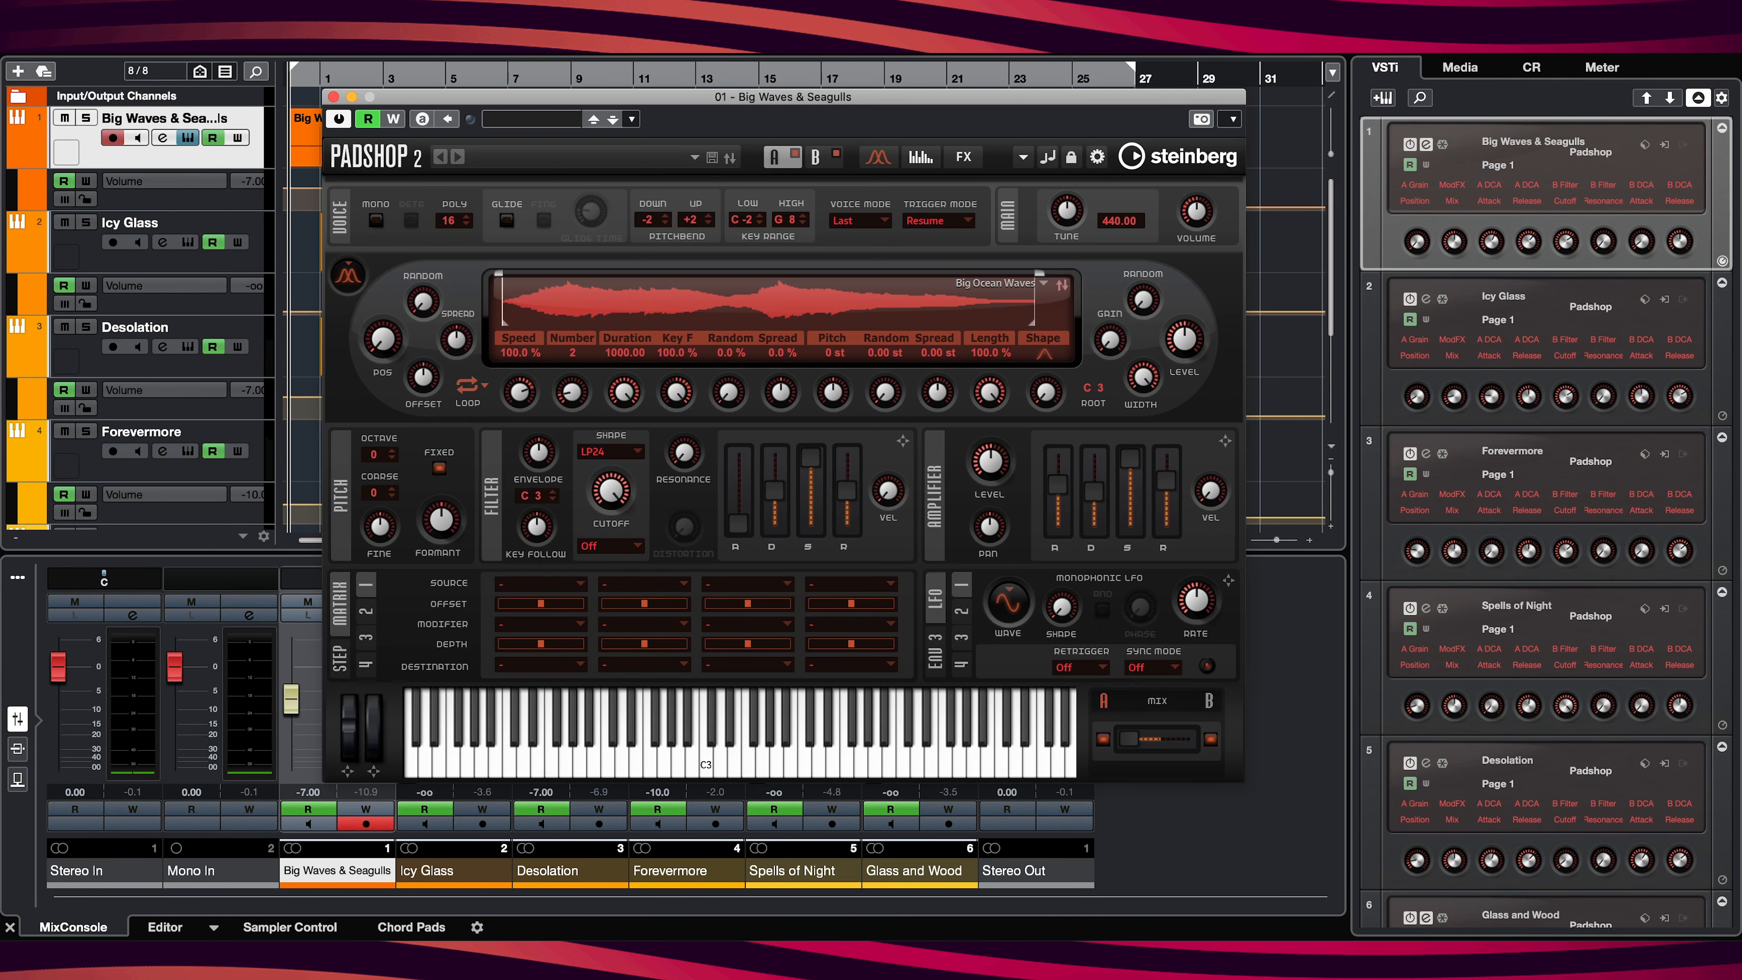
{"action": "key", "text": "space"}
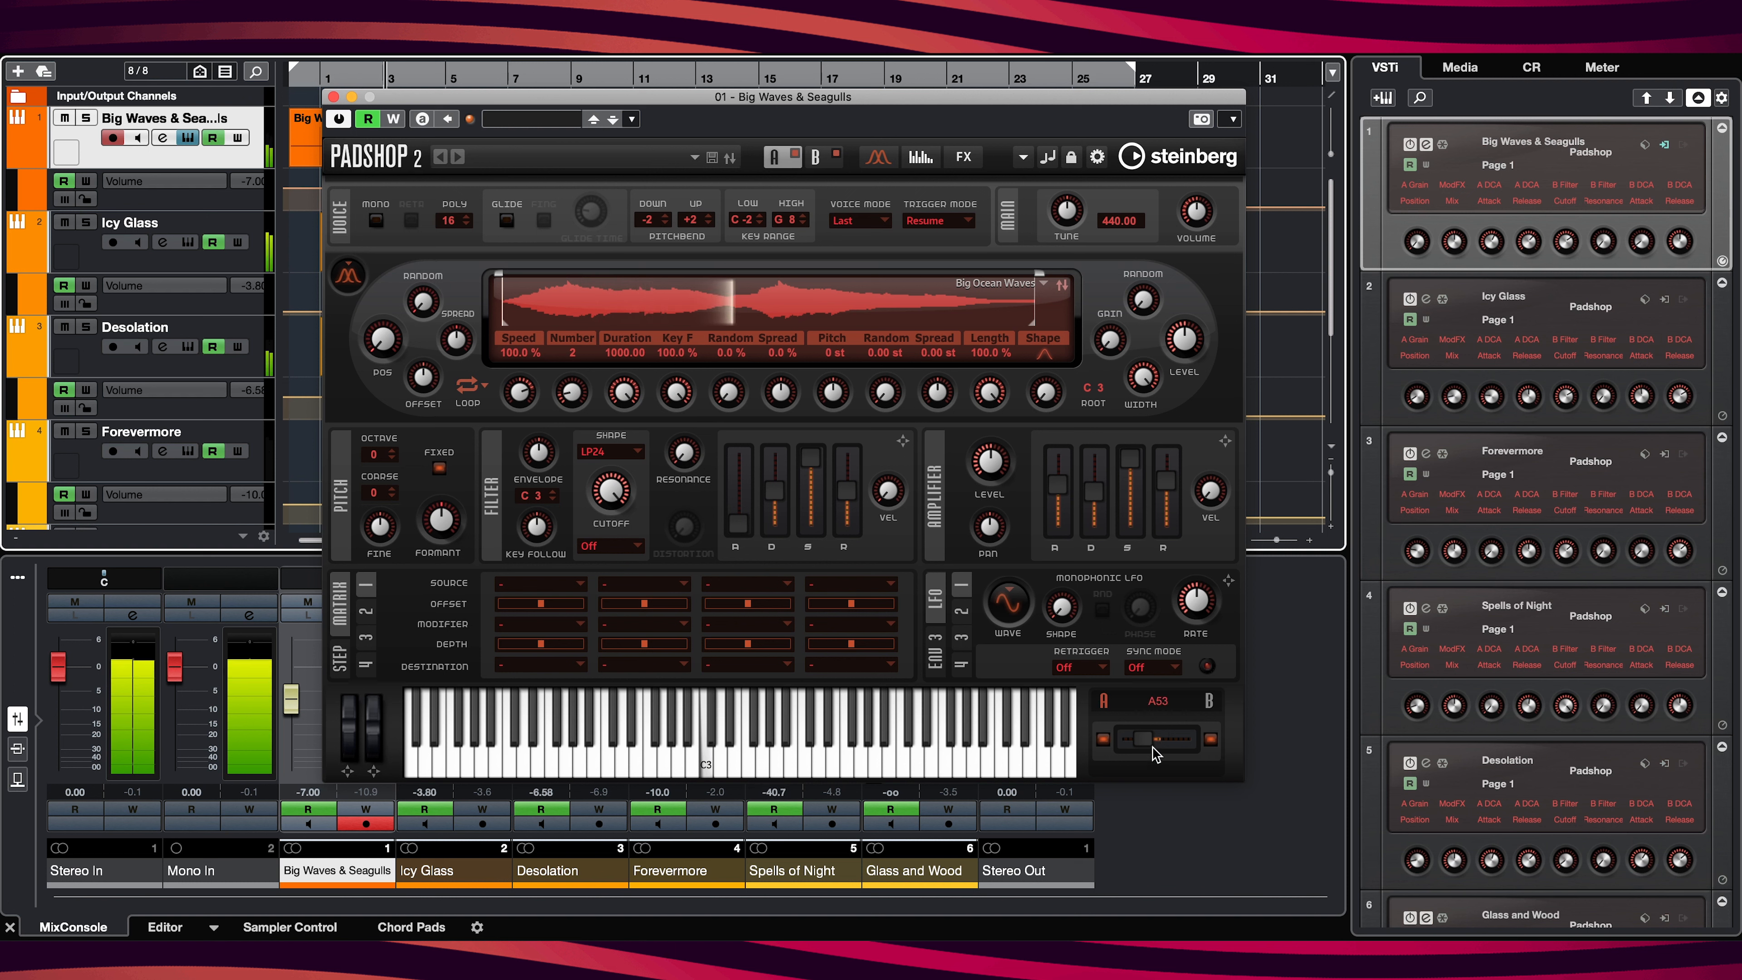
Vary the layer mix during playback, display layer B and bring the mix to about A93
{"action": "left_click_drag", "start_coordinate": [1155, 740], "coordinate": [1181, 746]}
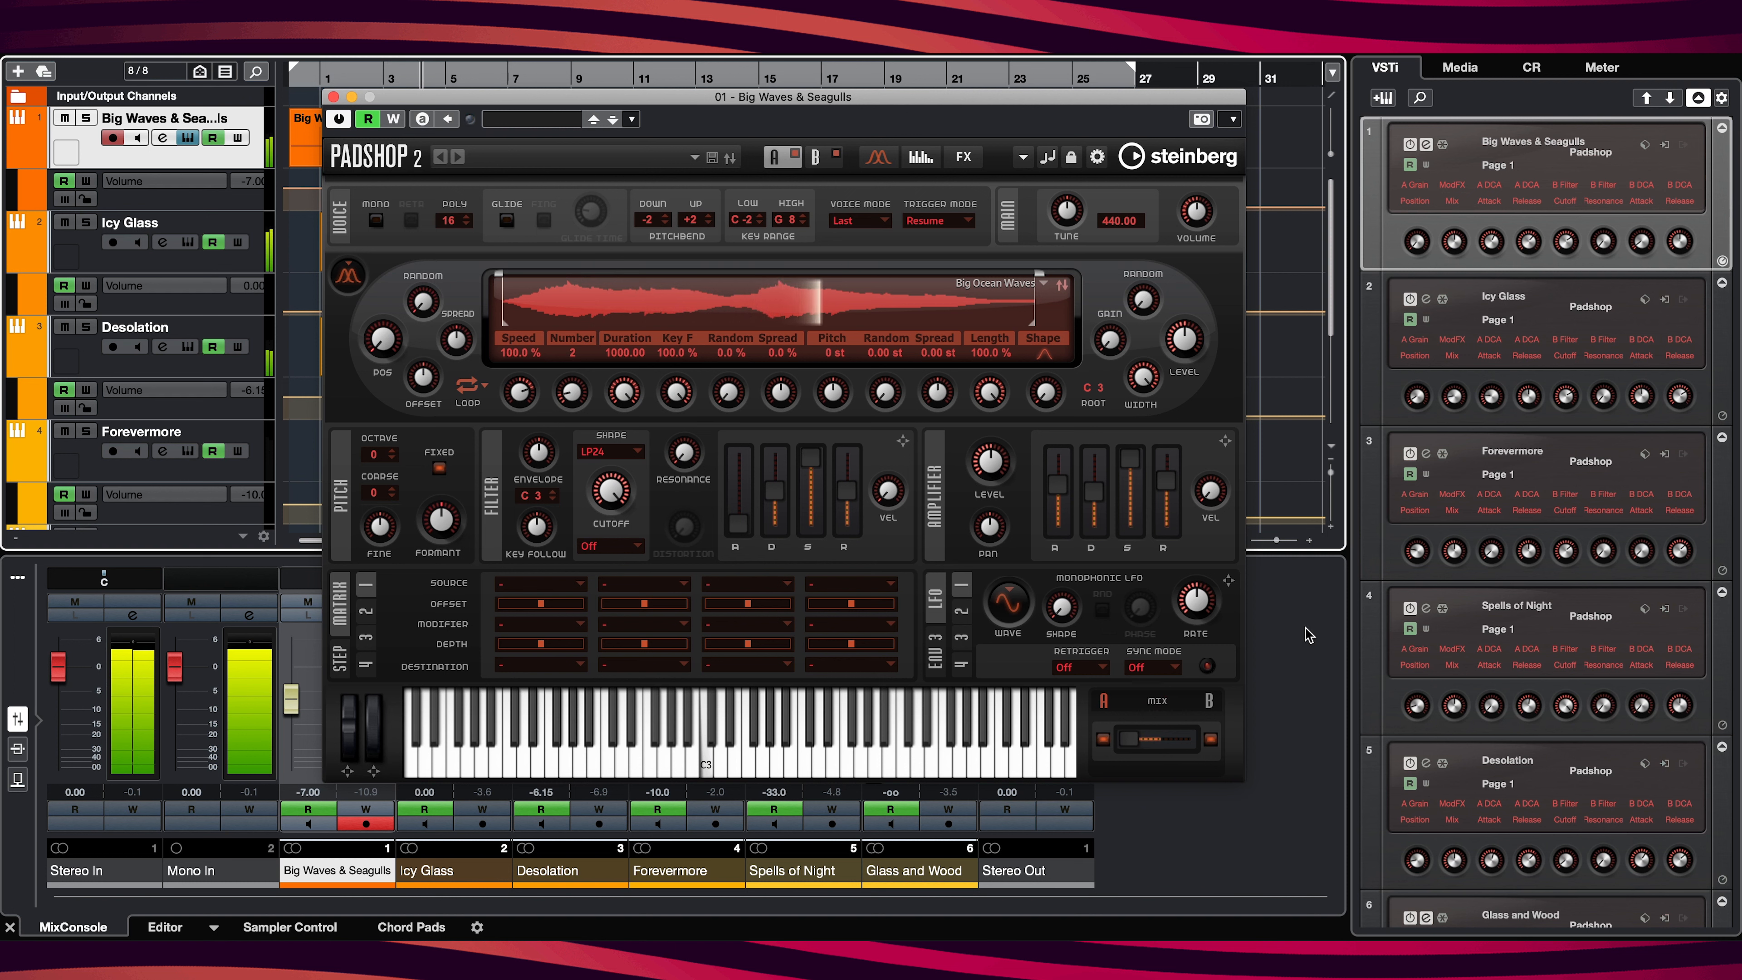
{"action": "left_click", "coordinate": [825, 164]}
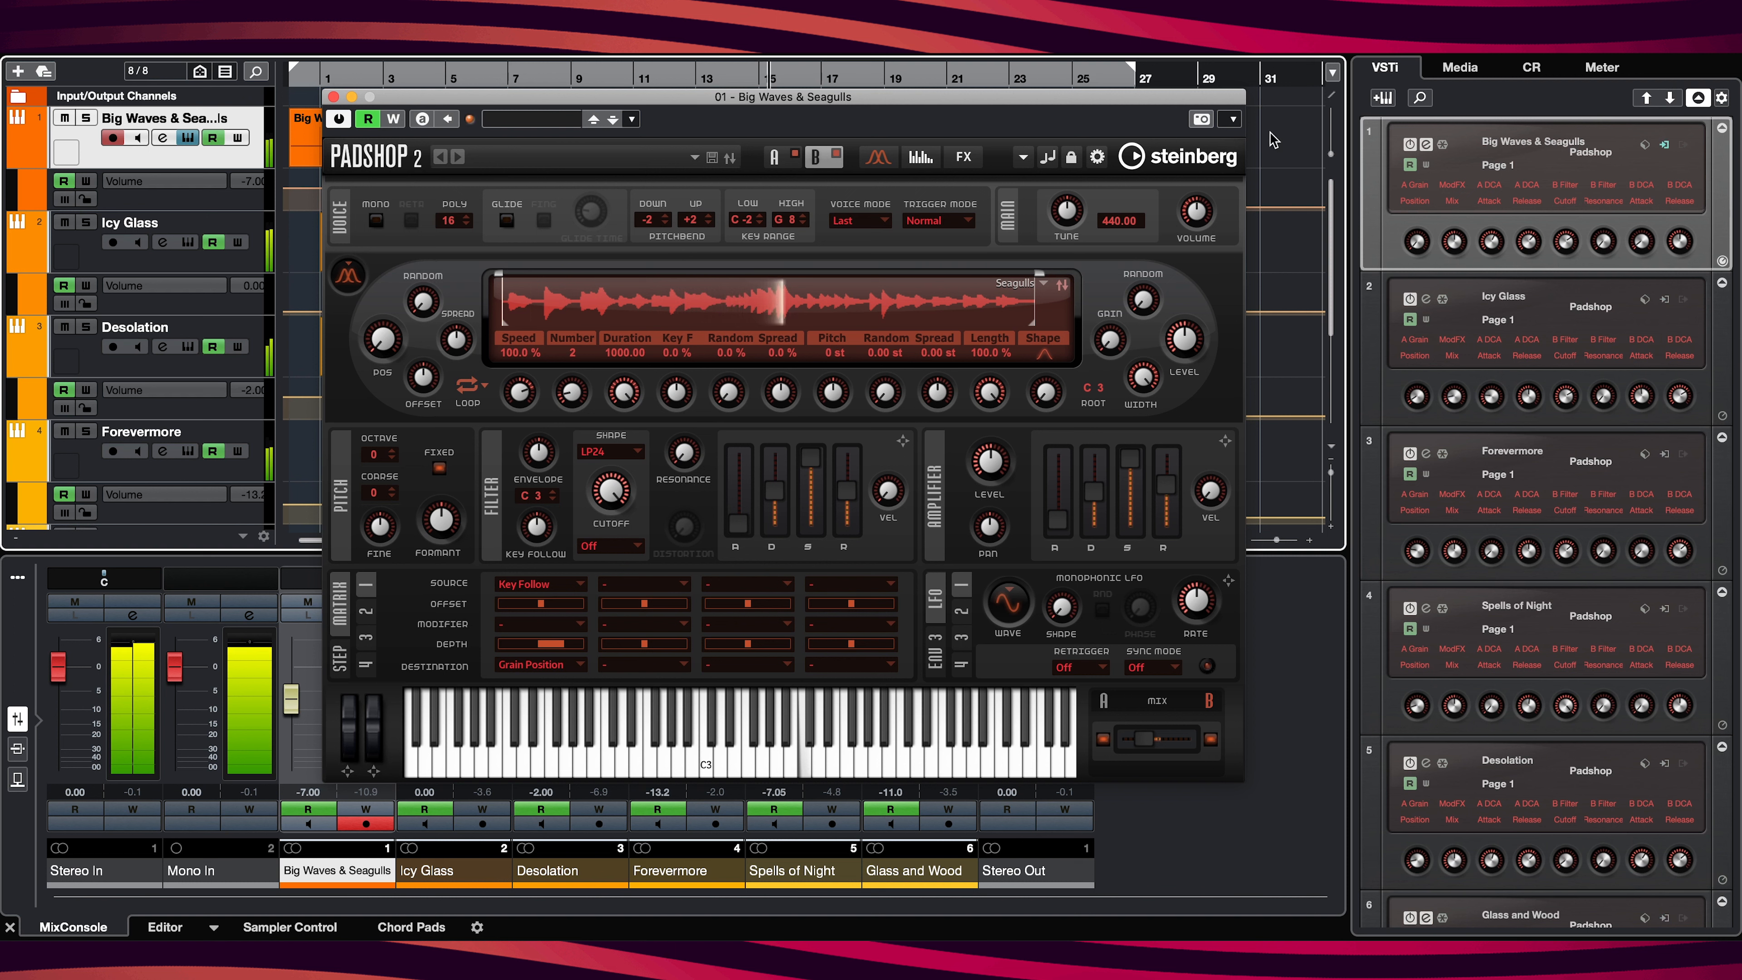
{"action": "left_click_drag", "start_coordinate": [1143, 742], "coordinate": [1139, 739]}
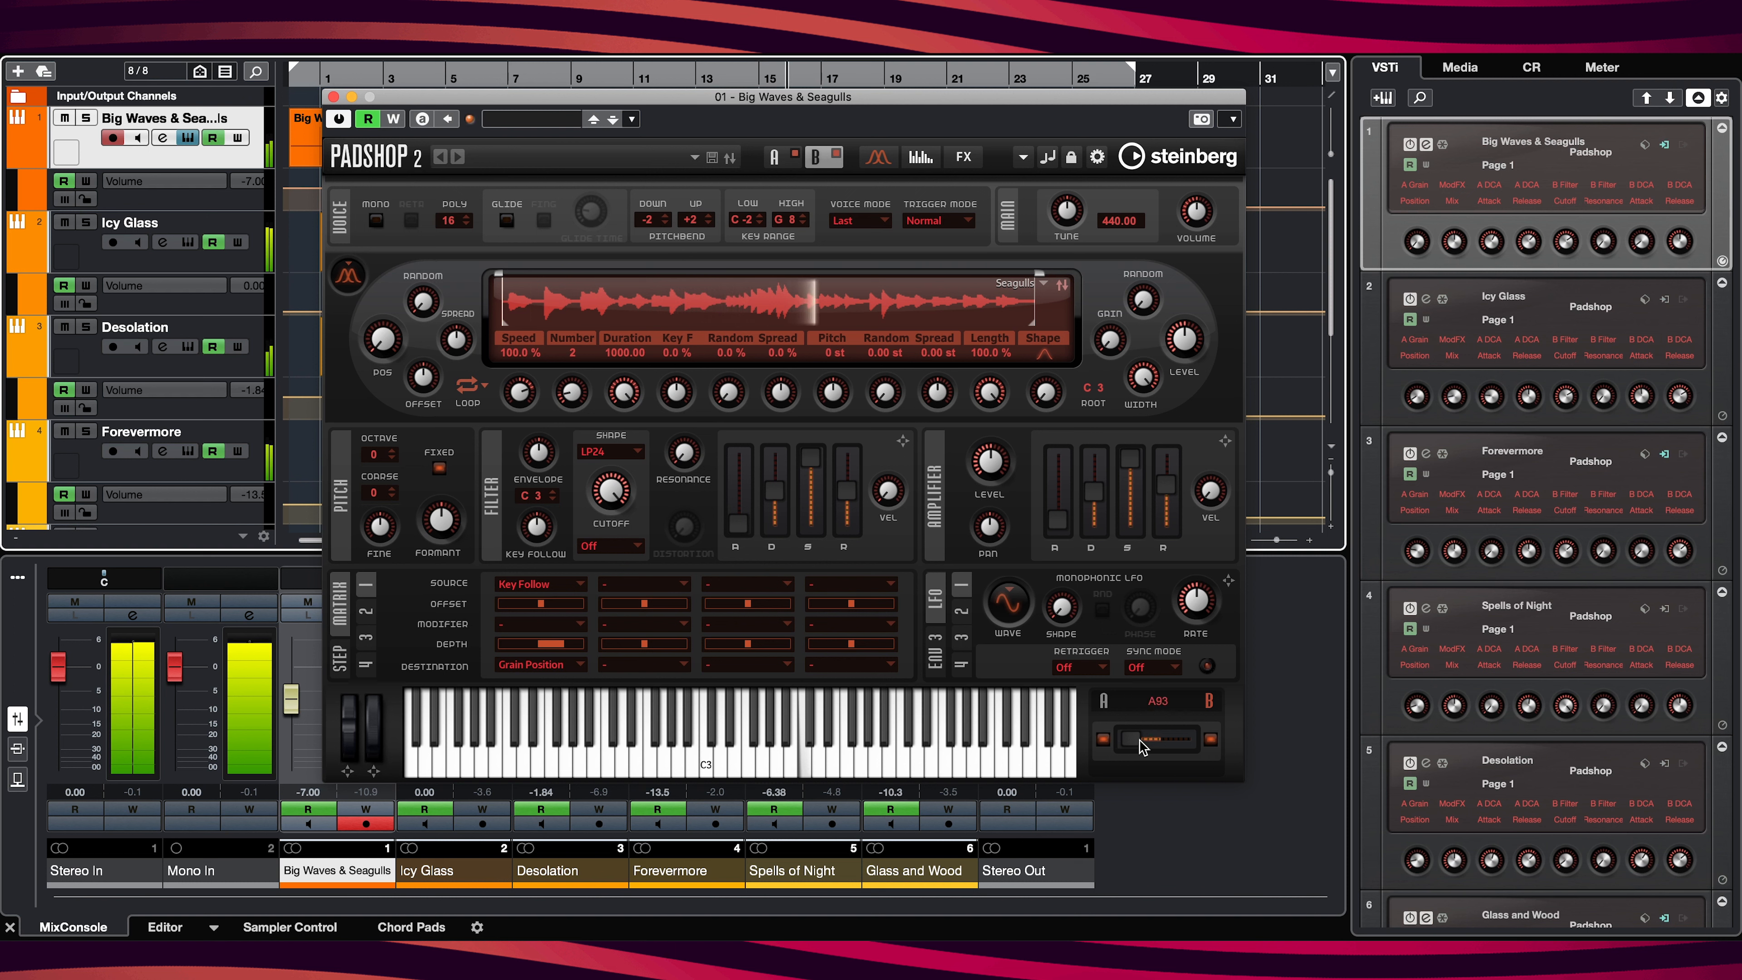